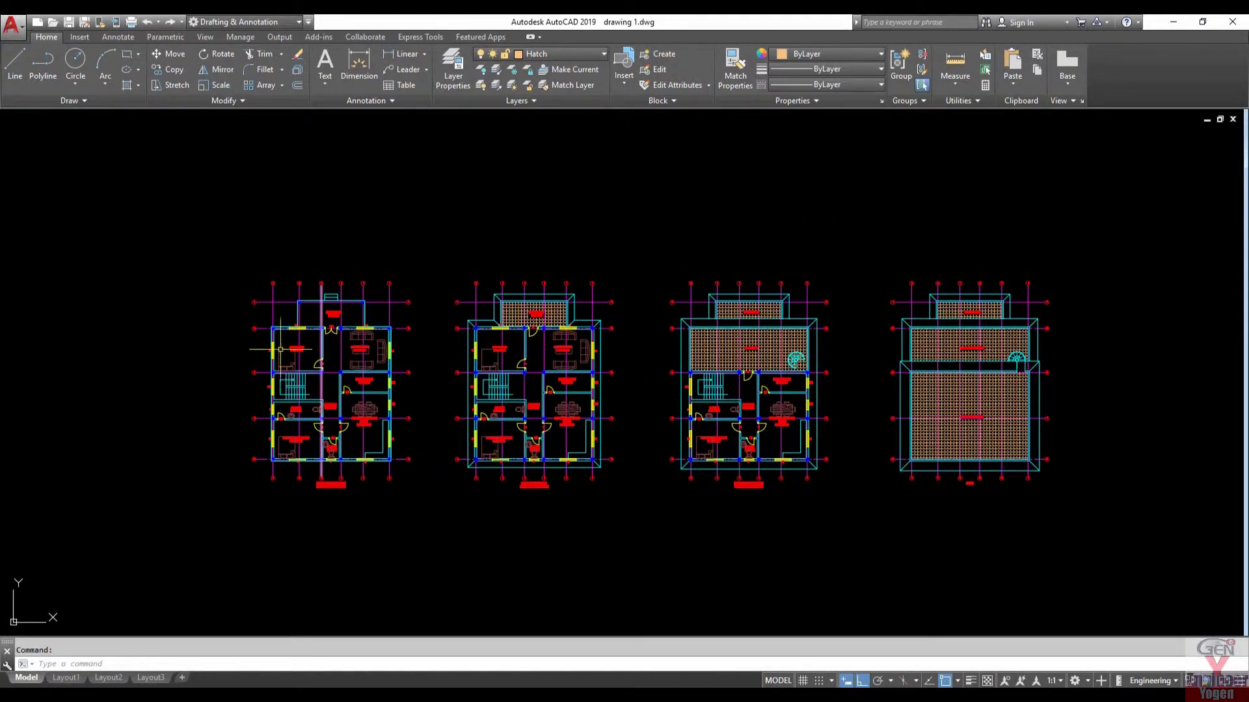
# Step: Zoom into the first floor plan and erase the unwanted object near the A.BATH wall
pyautogui.moveTo(352, 409); pyautogui.dragTo(540, 409, button='middle')
pyautogui.scroll(4, 511, 346)
pyautogui.scroll(2, 514, 345)
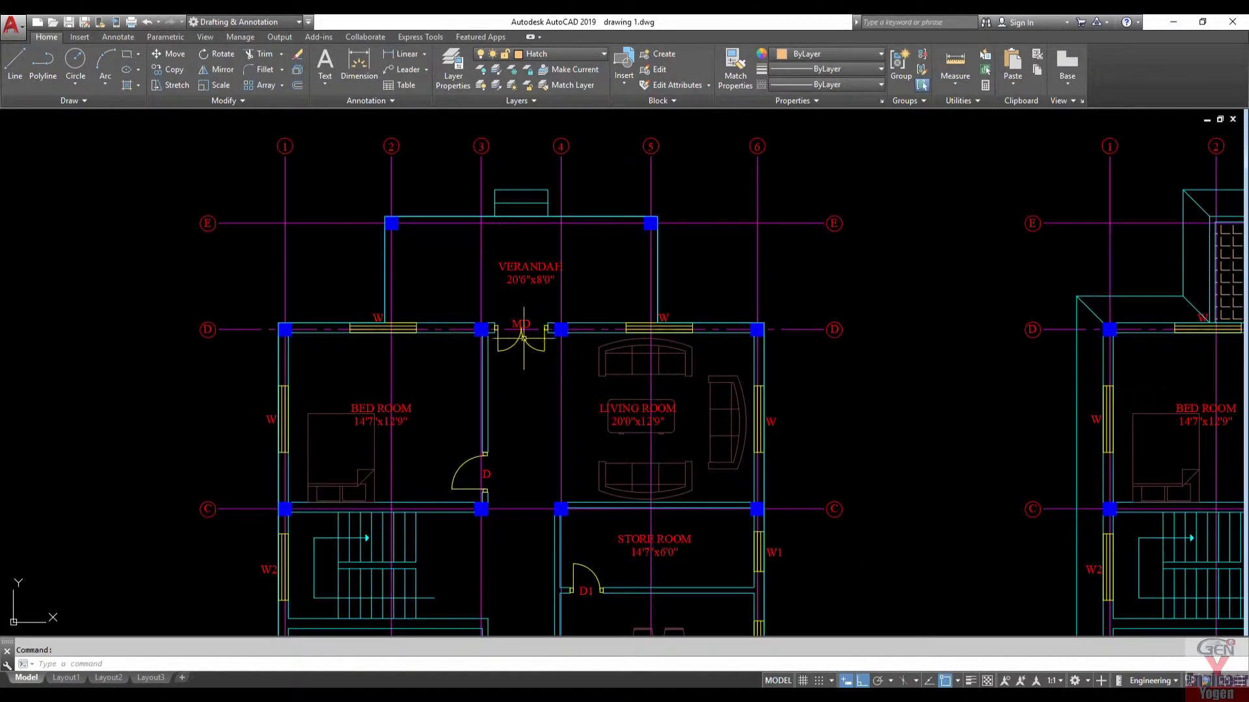
pyautogui.moveTo(531, 446); pyautogui.dragTo(607, 409, button='middle')
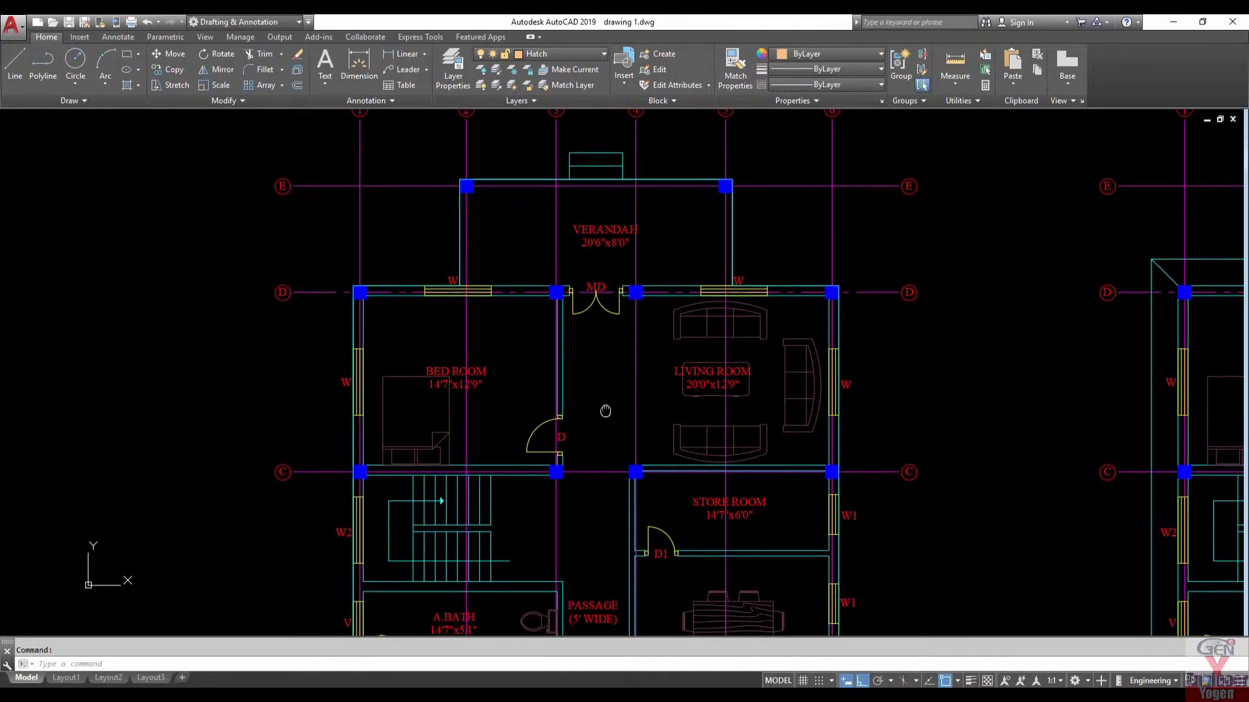
pyautogui.moveTo(458, 352); pyautogui.dragTo(605, 243, button='middle')
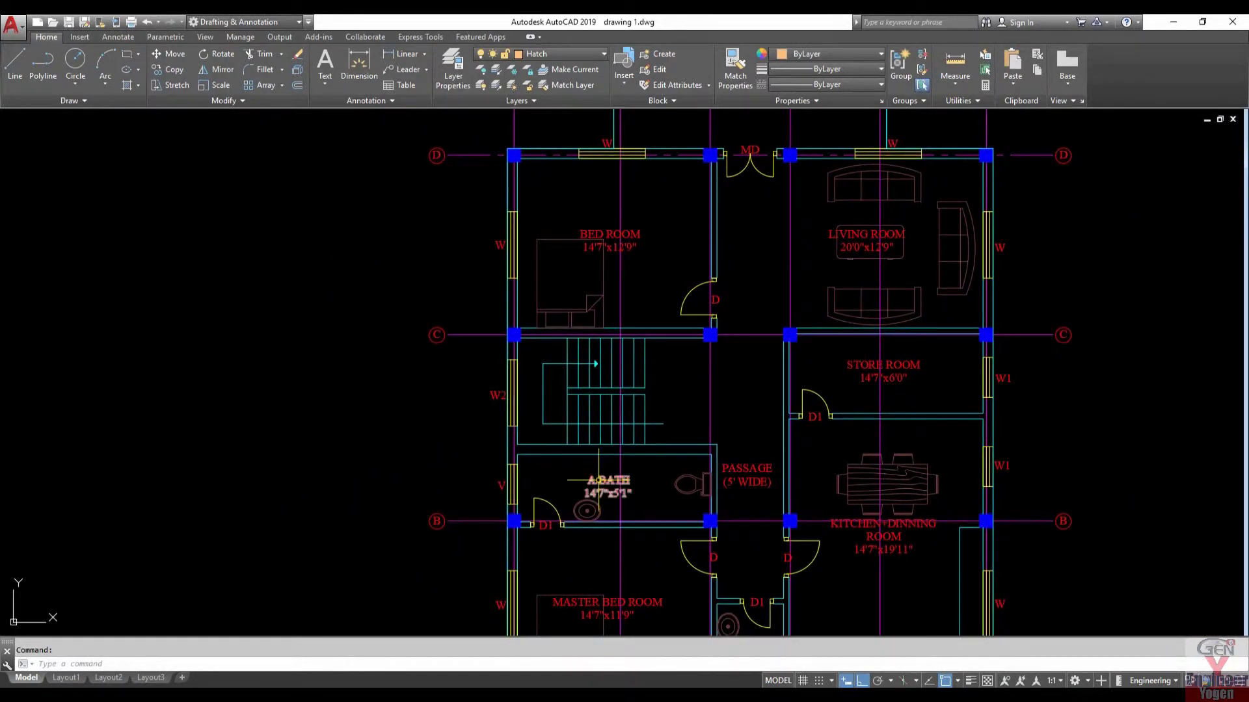
pyautogui.moveTo(496, 470); pyautogui.dragTo(487, 423, button='middle')
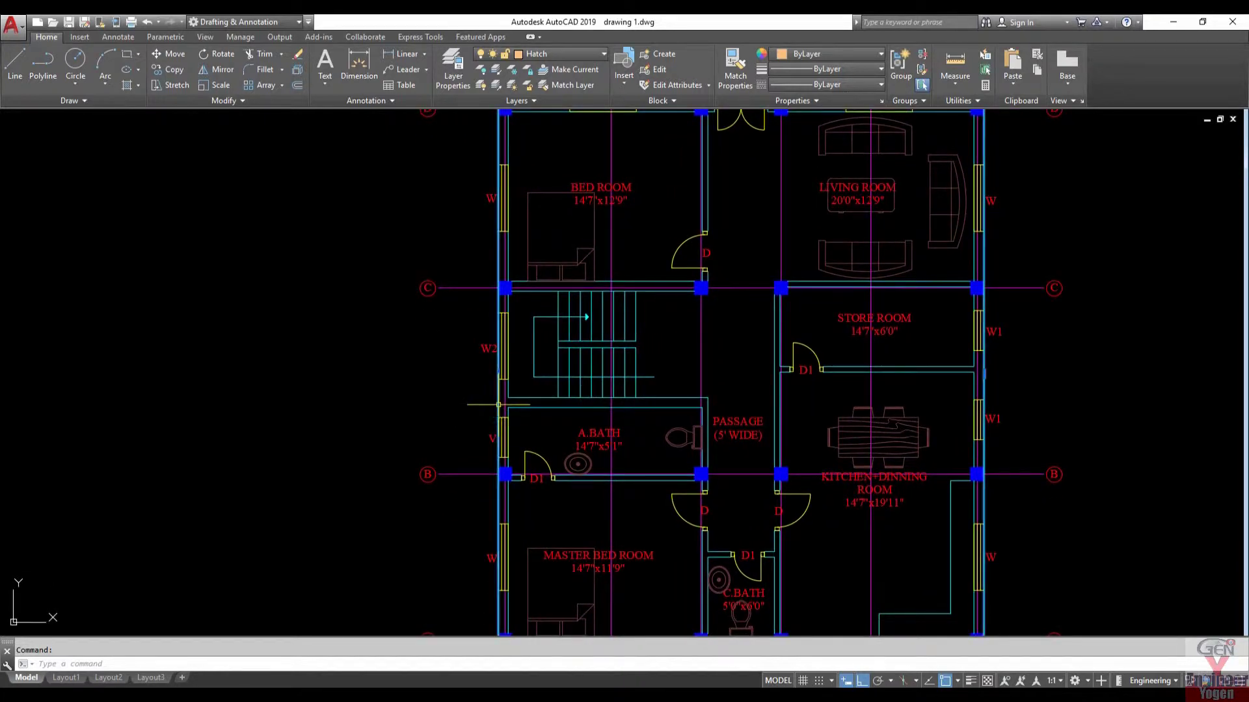
pyautogui.write('E')
pyautogui.press('Return')
pyautogui.click(500, 410)
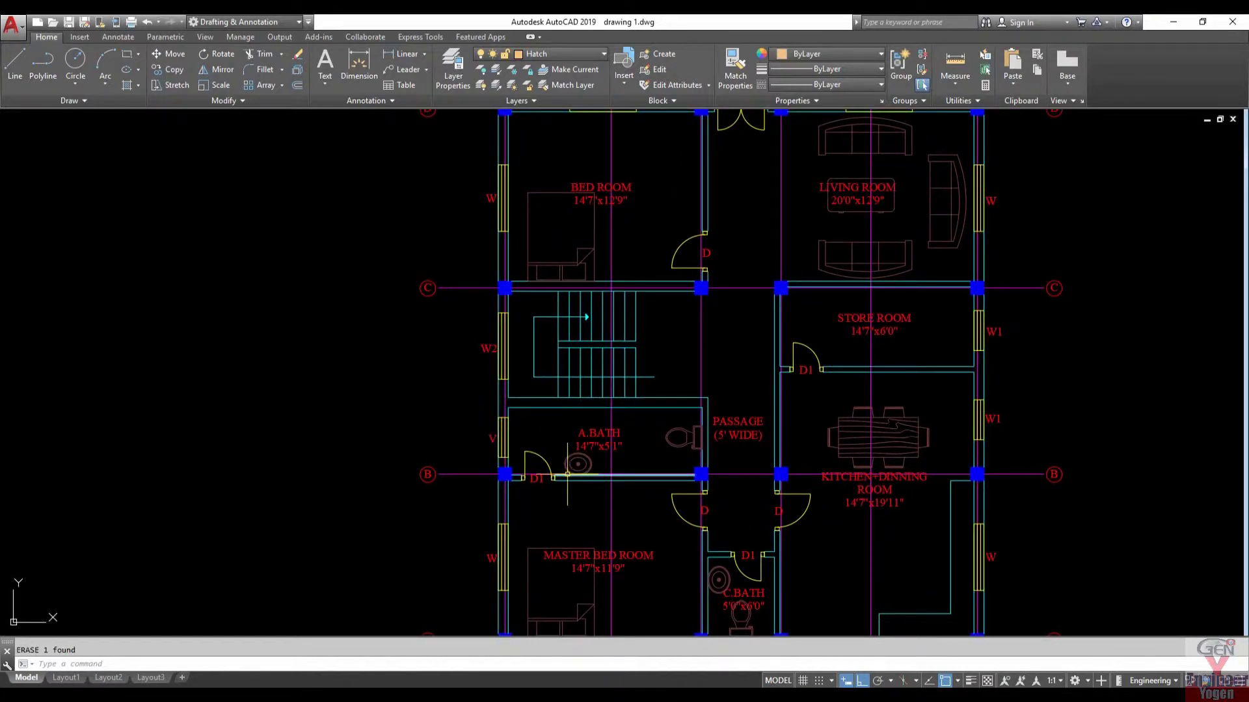
# Step: Zoom back out to all four floor plans, leaving empty space on the right
pyautogui.moveTo(567, 474); pyautogui.dragTo(547, 393, button='middle')
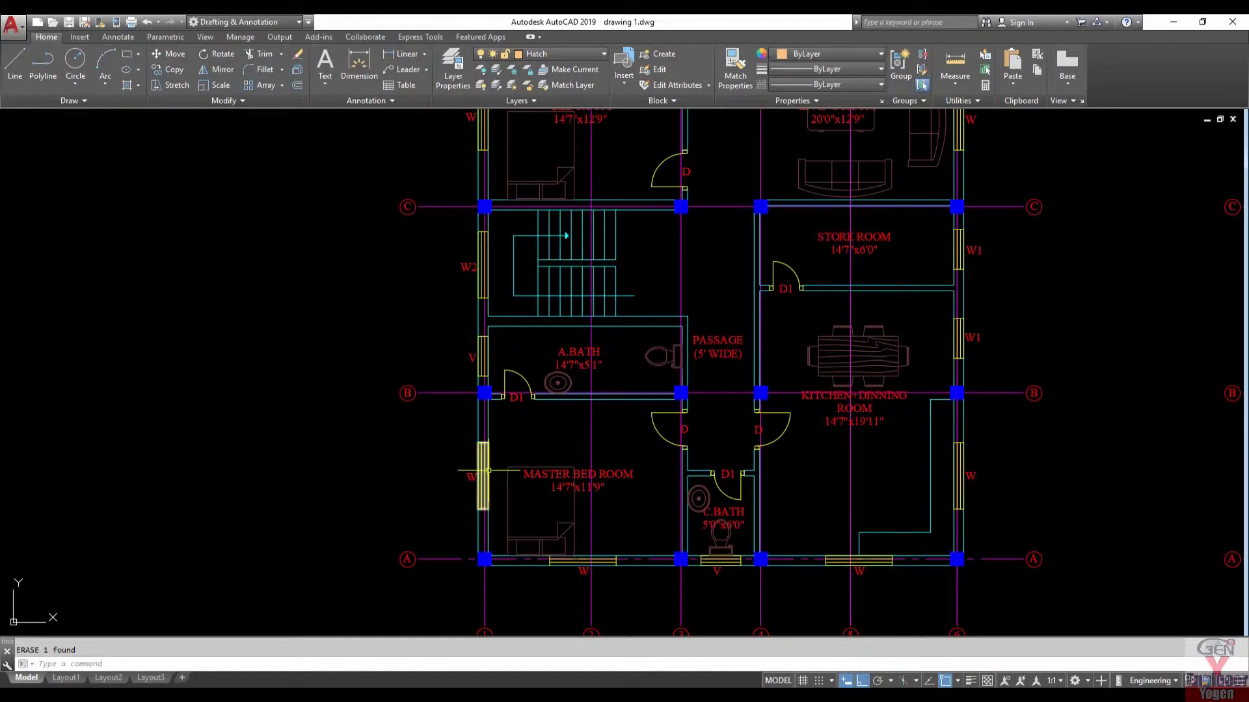
pyautogui.scroll(-4, 483, 470)
pyautogui.scroll(-3, 642, 462)
pyautogui.scroll(-2, 643, 462)
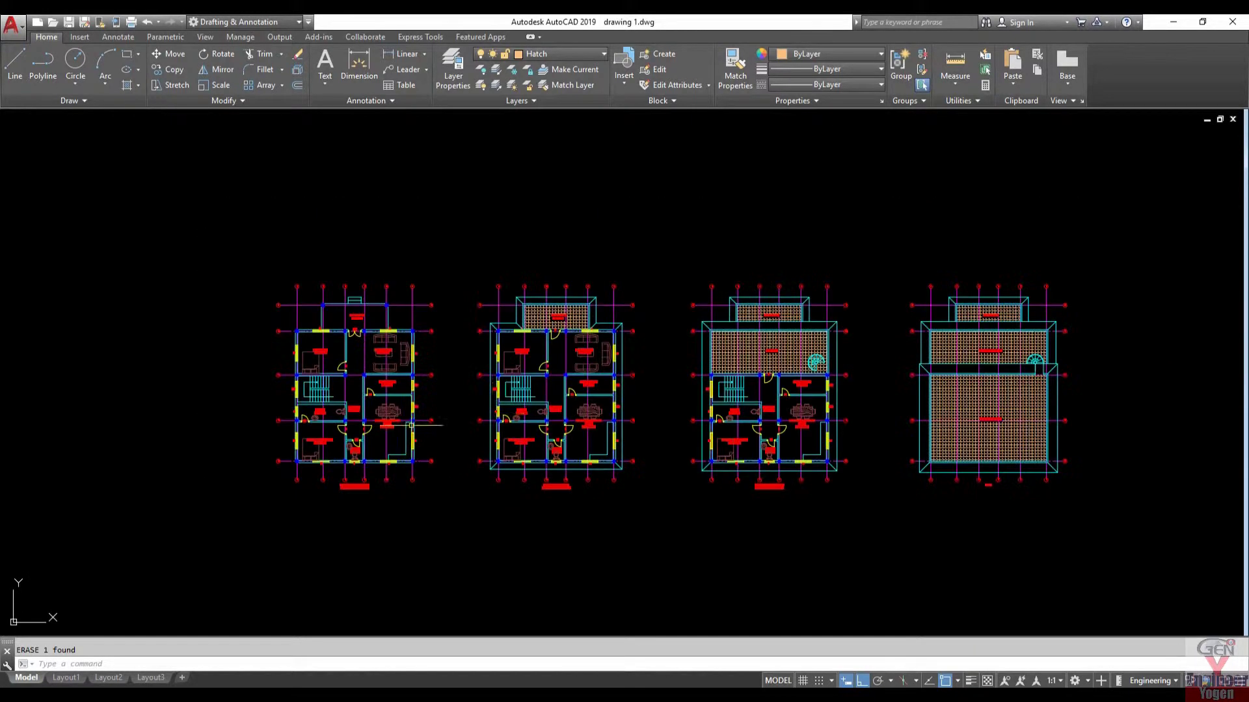
pyautogui.moveTo(780, 325); pyautogui.dragTo(361, 349, button='middle')
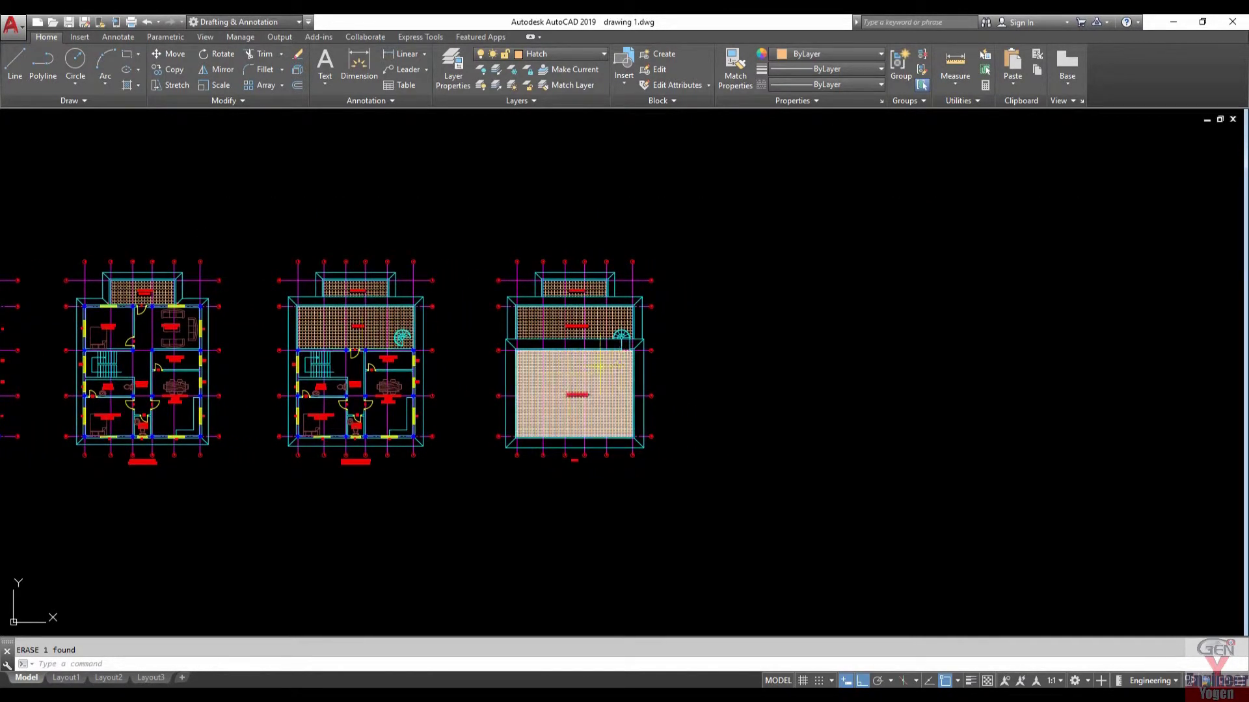
pyautogui.moveTo(506, 207); pyautogui.dragTo(412, 253, button='middle')
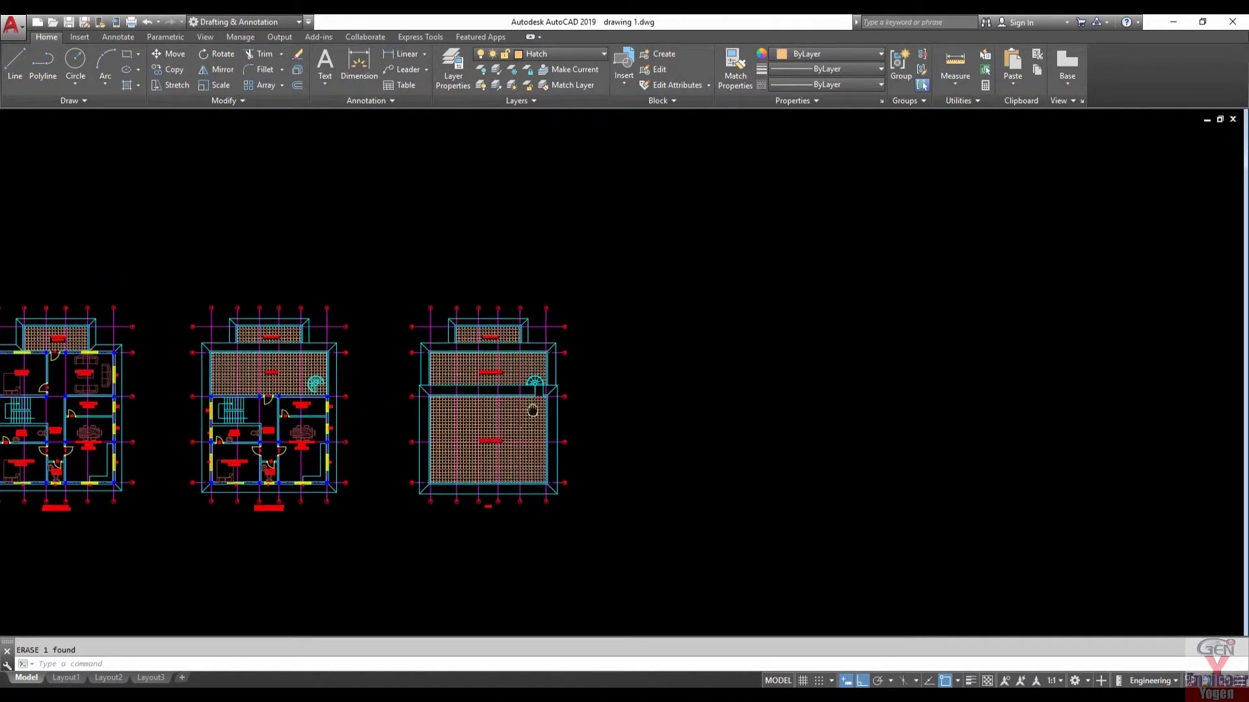
# Step: Make Opening the current layer
pyautogui.click(586, 52)
pyautogui.click(572, 225)
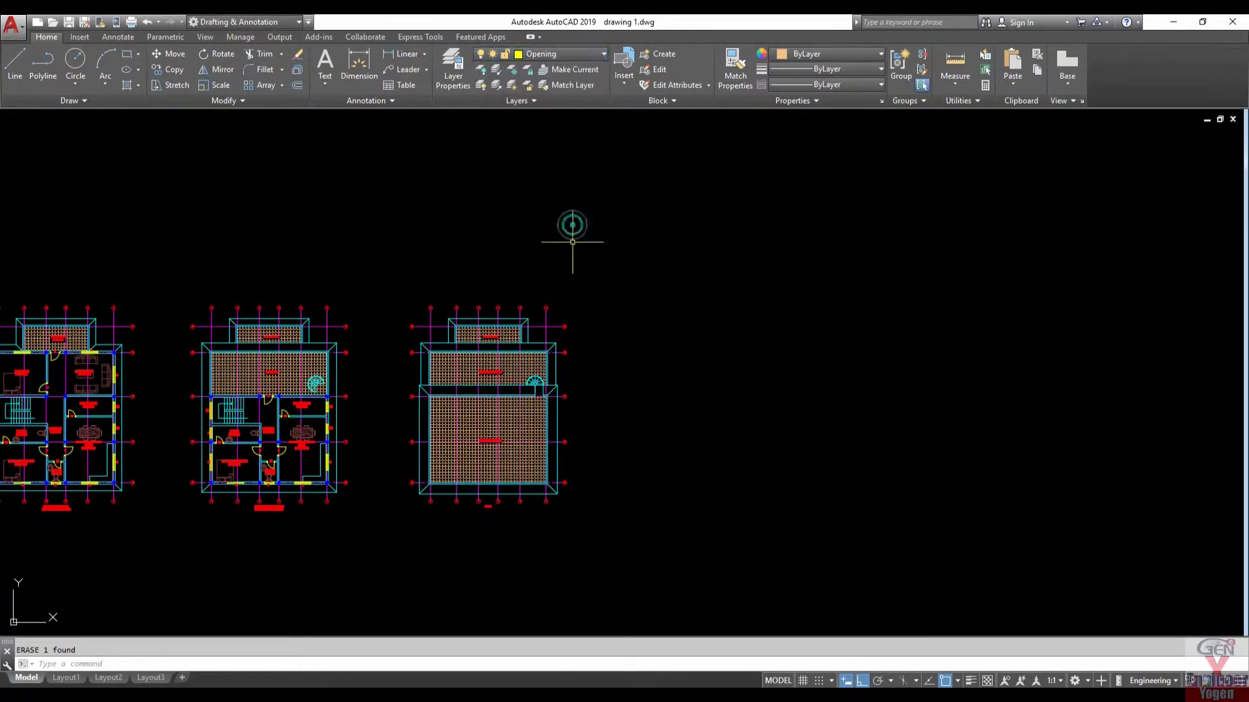
pyautogui.scroll(3, 577, 370)
pyautogui.scroll(3, 577, 373)
pyautogui.write('REC')
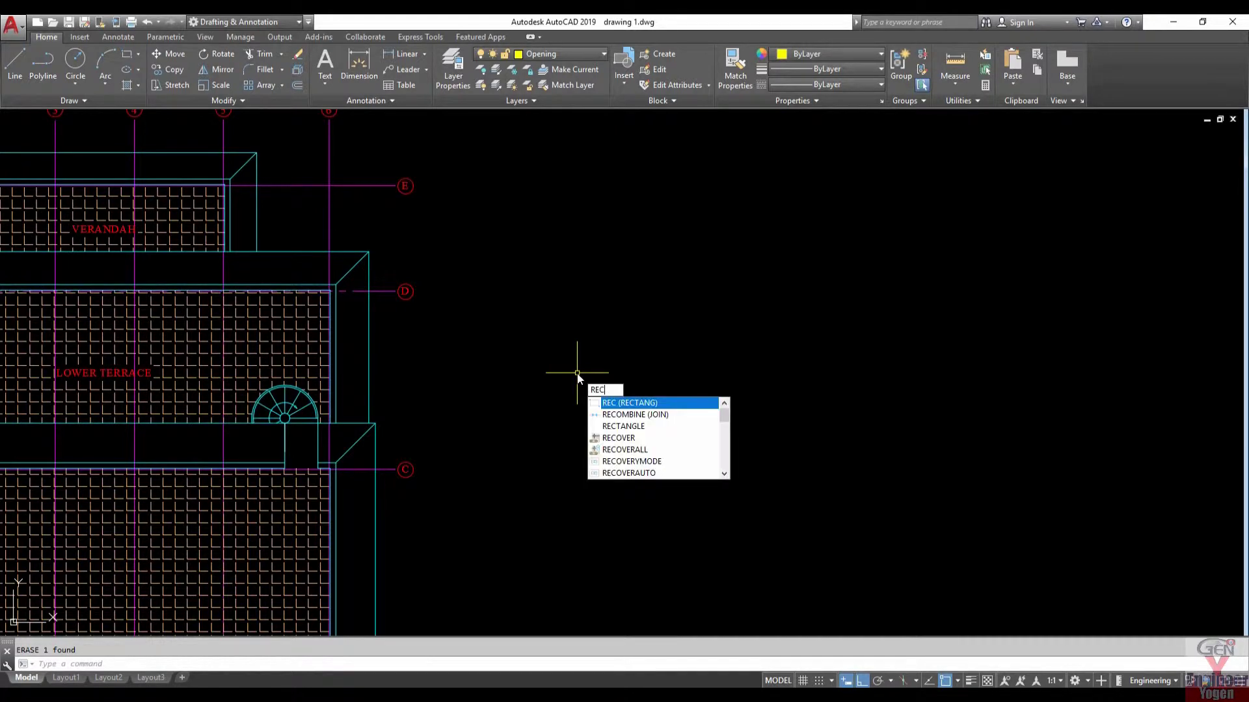
# Step: Draw a 5' by 4'6 rectangle in the empty space right of the plans
pyautogui.press('Return')
pyautogui.click(559, 398)
pyautogui.write('5')
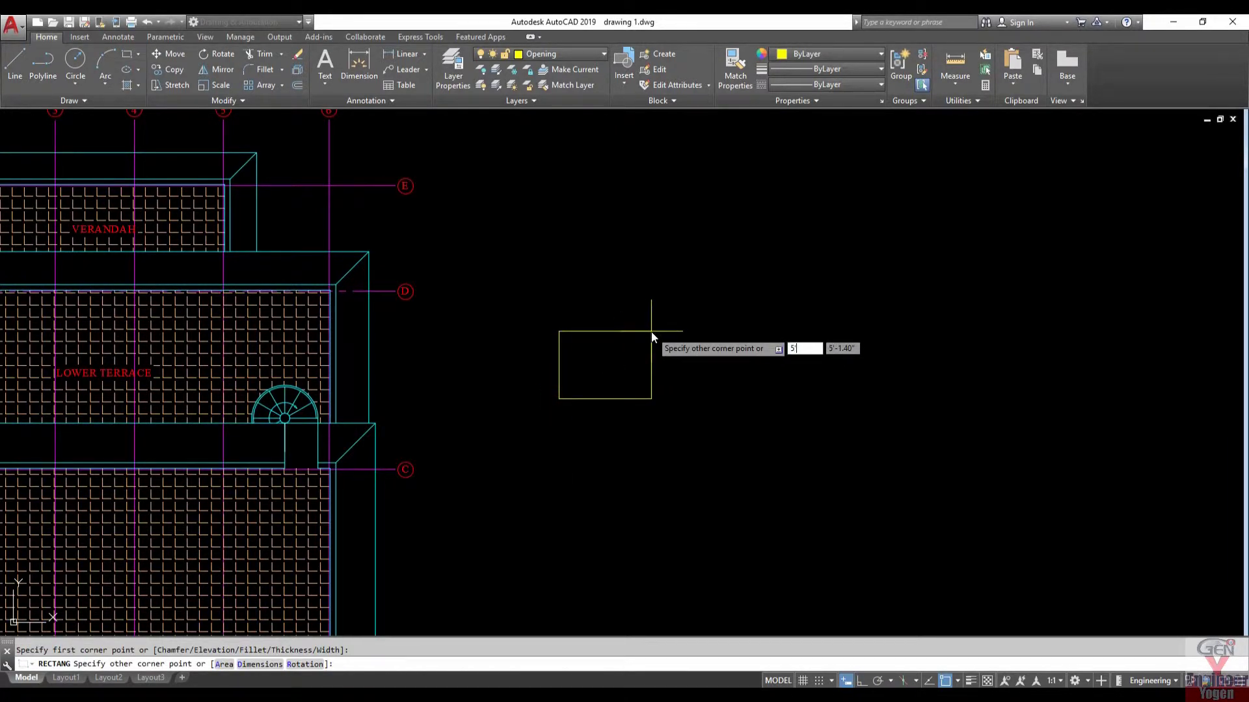
pyautogui.press('Tab')
pyautogui.write("4'6")
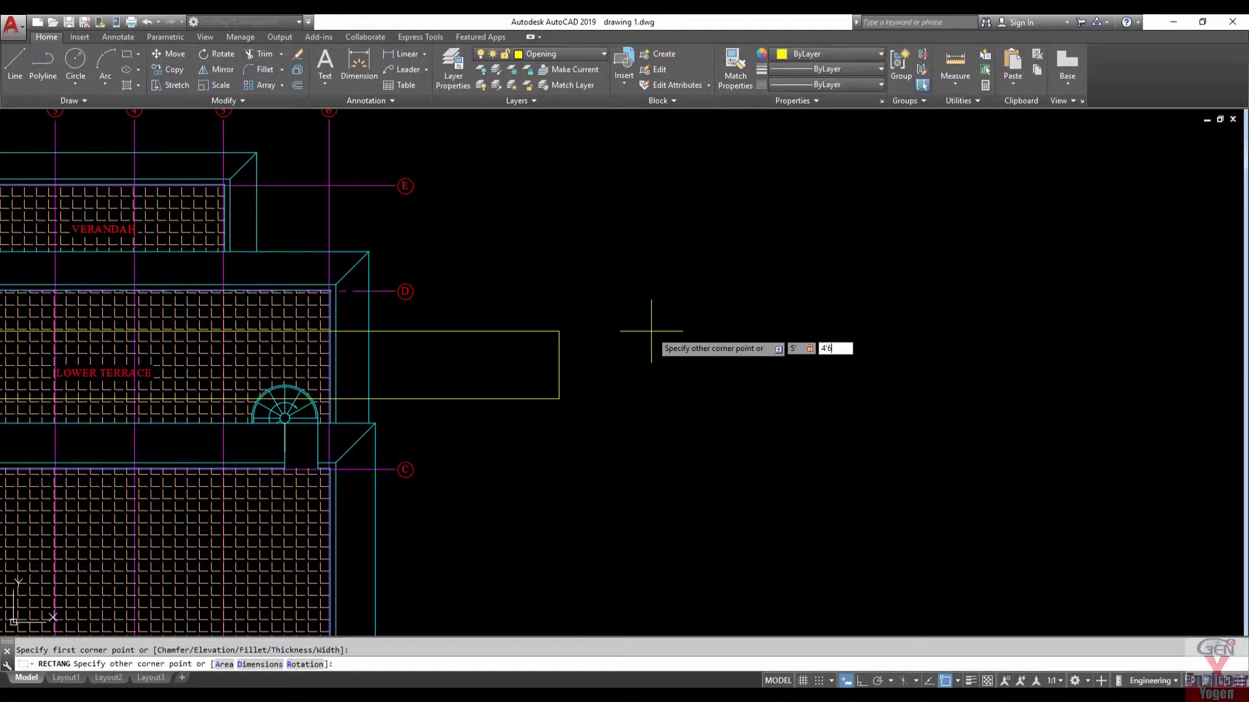
pyautogui.press('Return')
pyautogui.scroll(4, 579, 348)
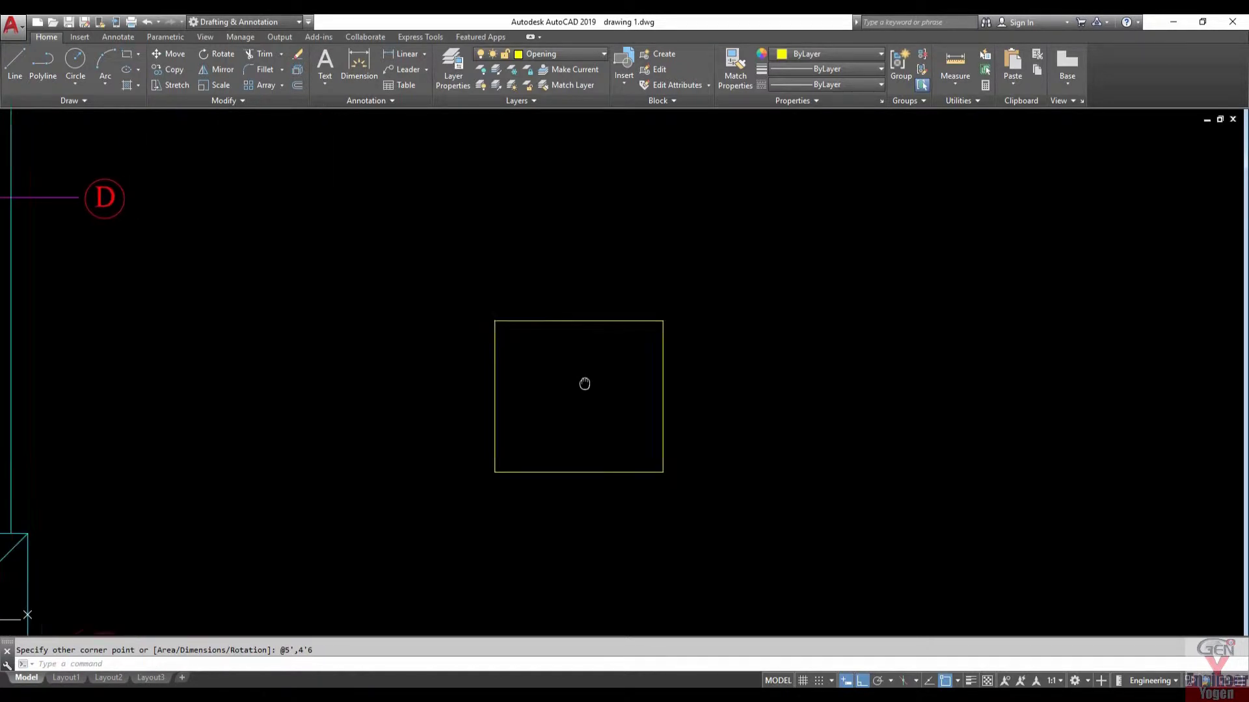
pyautogui.moveTo(586, 382); pyautogui.dragTo(451, 362, button='middle')
pyautogui.scroll(2, 447, 369)
pyautogui.write('O')
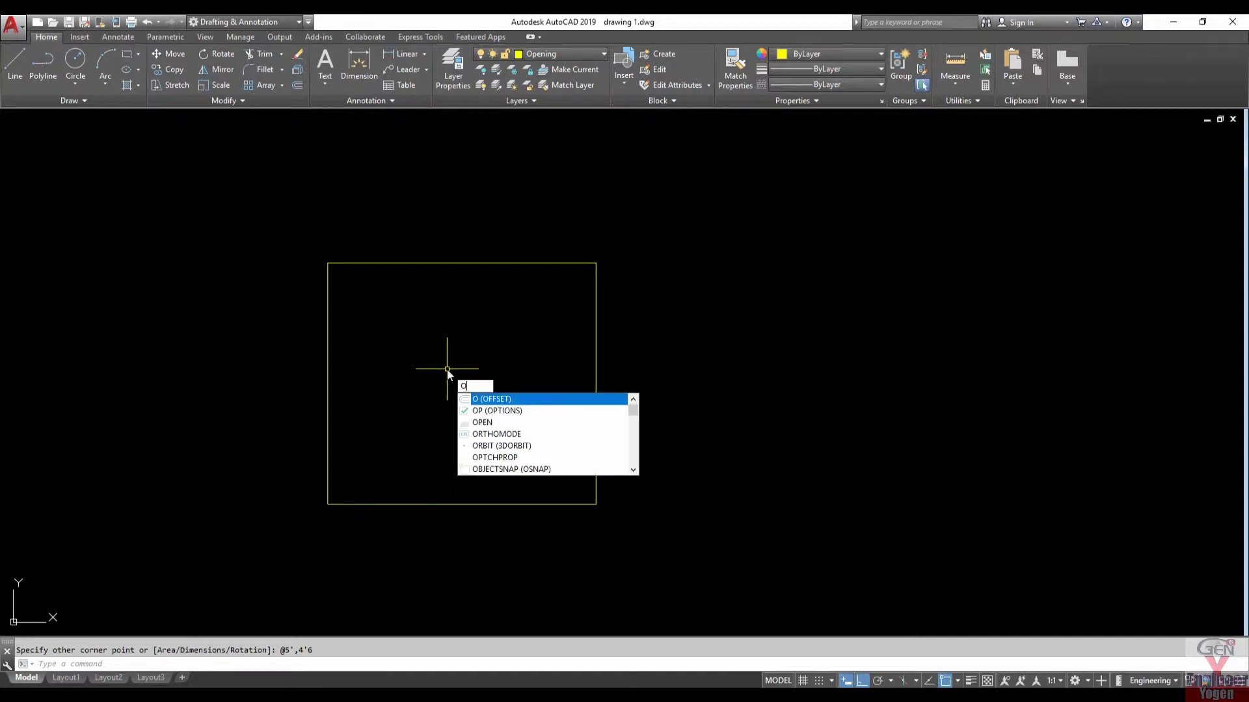
# Step: Offset the rectangle 3 inches inward and explode both rectangles into lines
pyautogui.press('Return')
pyautogui.press('Return')
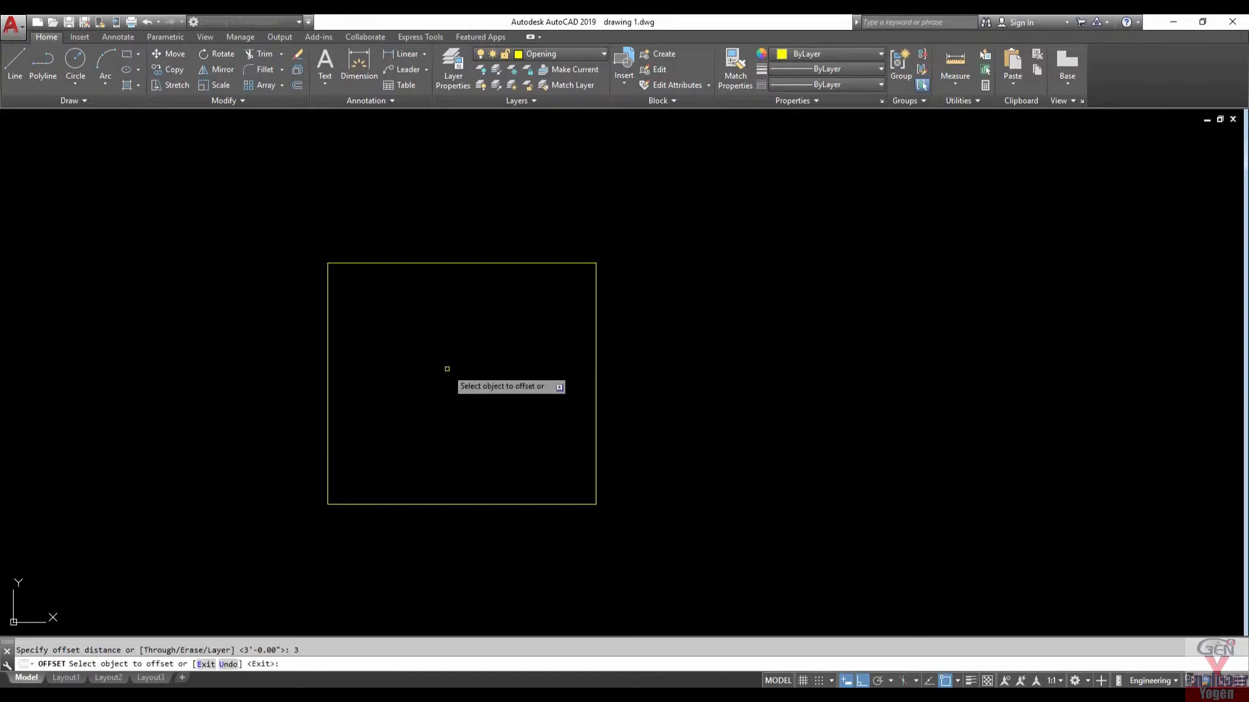
pyautogui.click(467, 263)
pyautogui.click(474, 309)
pyautogui.press('Escape')
pyautogui.click(696, 463)
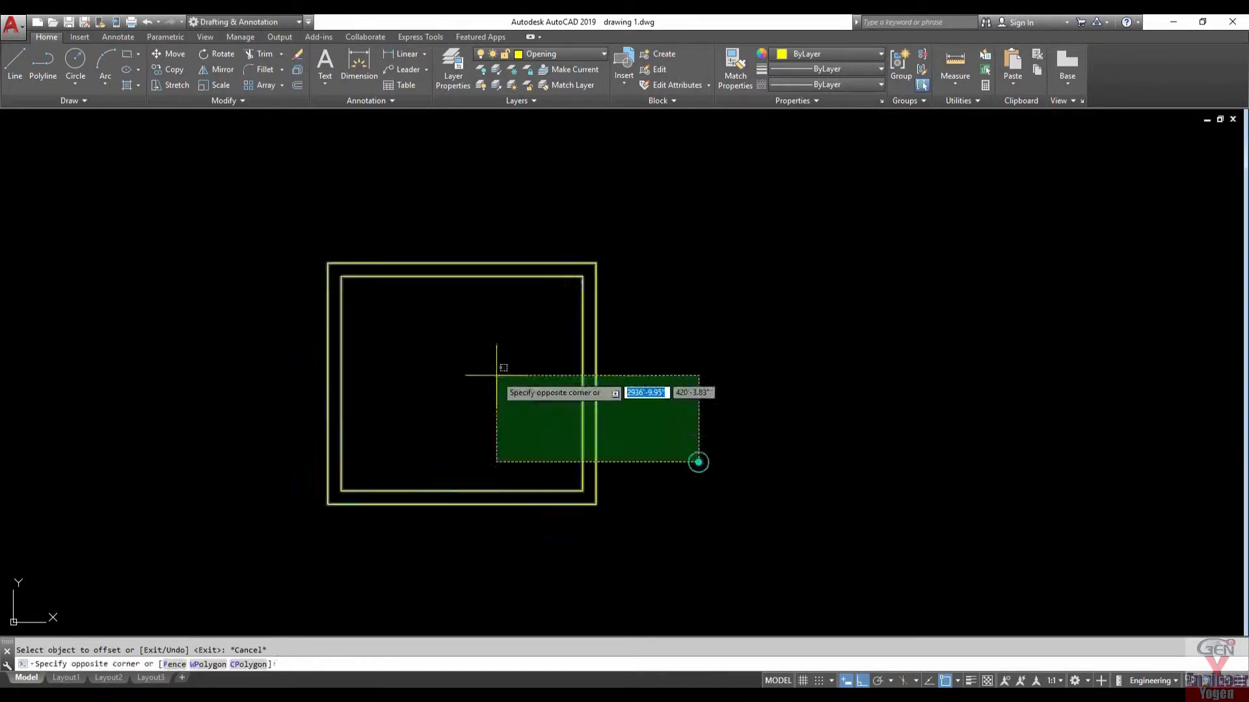
pyautogui.click(489, 369)
pyautogui.press('Return')
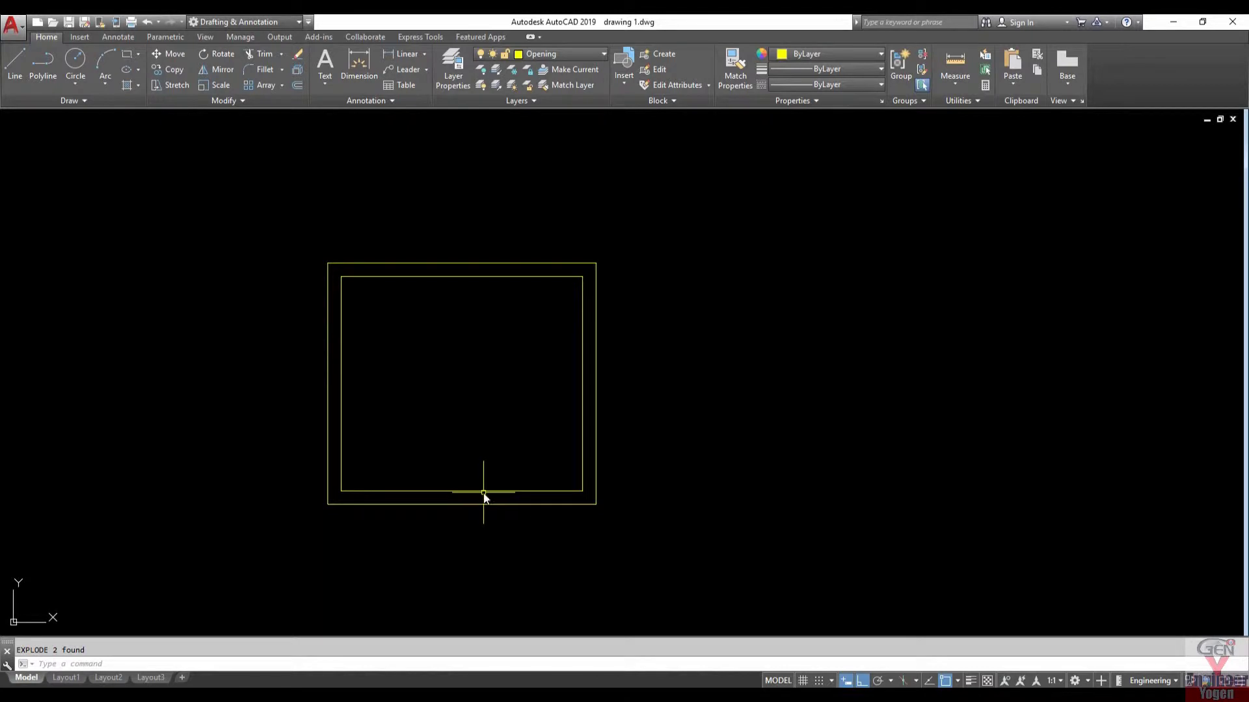
# Step: Offset the left and right inner sides 1'3 inward as two dividing lines
pyautogui.write('o')
pyautogui.press('Return')
pyautogui.write("1'3")
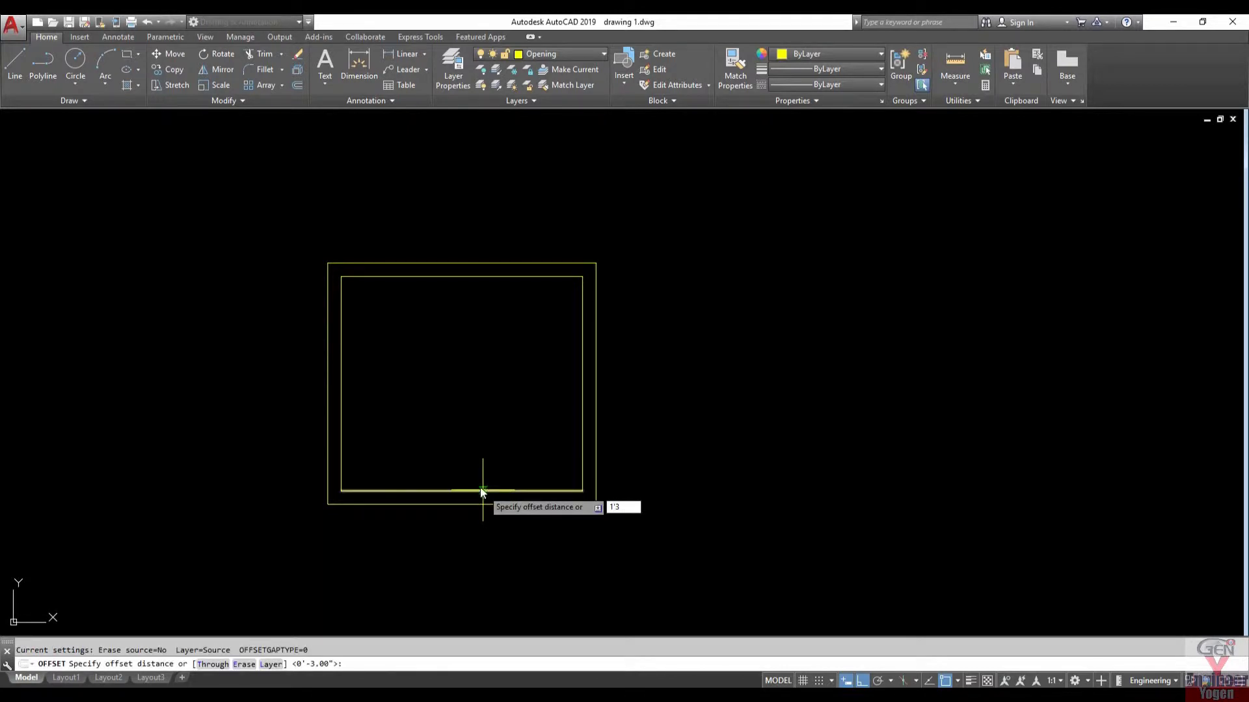
pyautogui.press('Return')
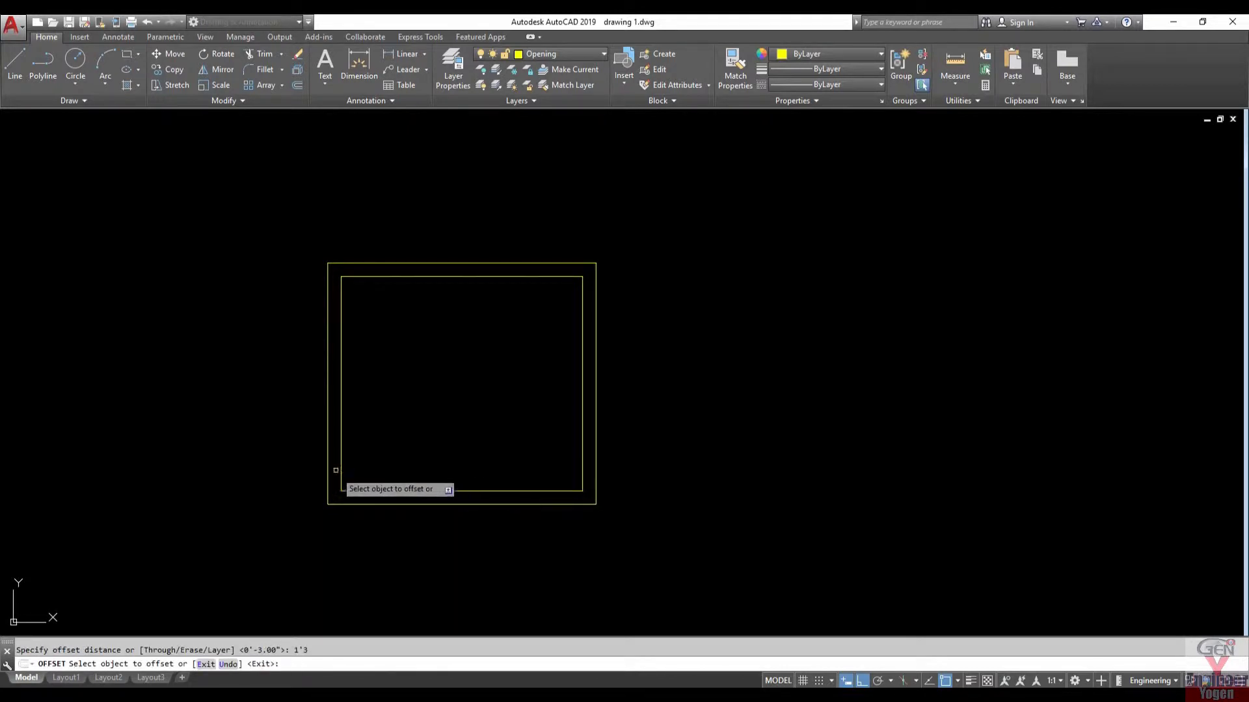
pyautogui.click(342, 475)
pyautogui.click(415, 448)
pyautogui.click(582, 442)
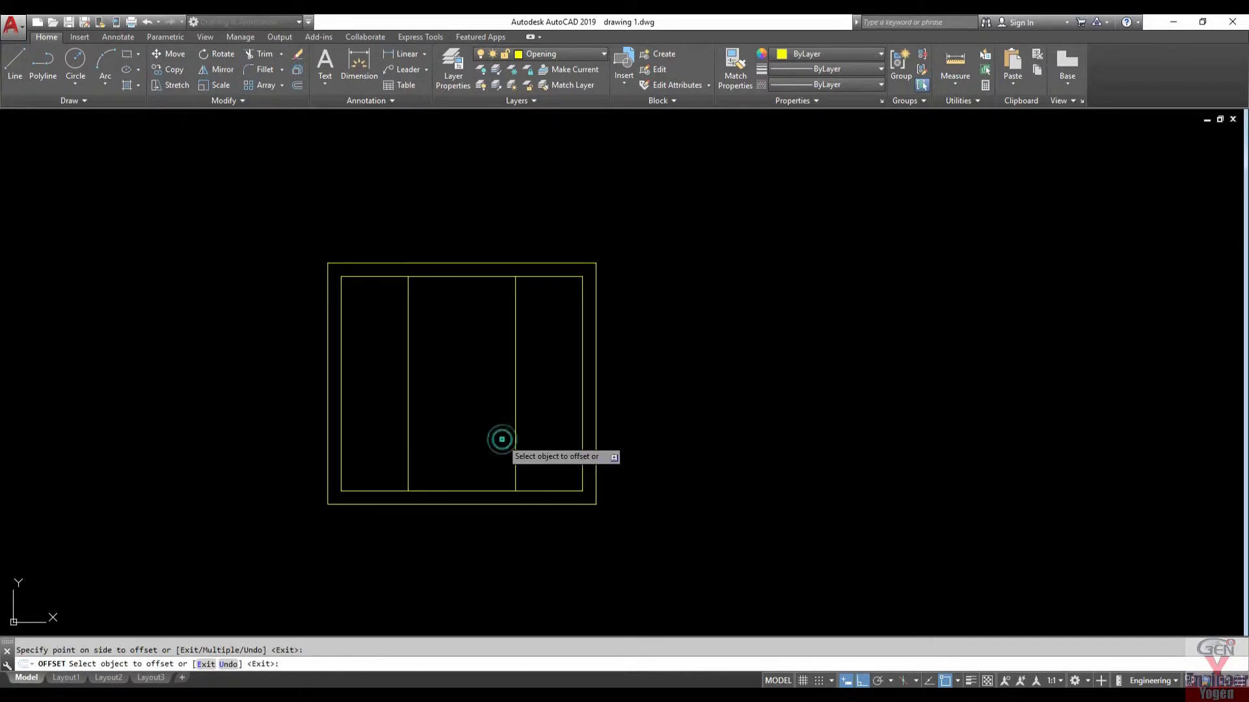
pyautogui.click(501, 439)
# Step: Offset each dividing line 3 inches toward the centre to form mullion pairs
pyautogui.press('Return')
pyautogui.press('Return')
pyautogui.write('3')
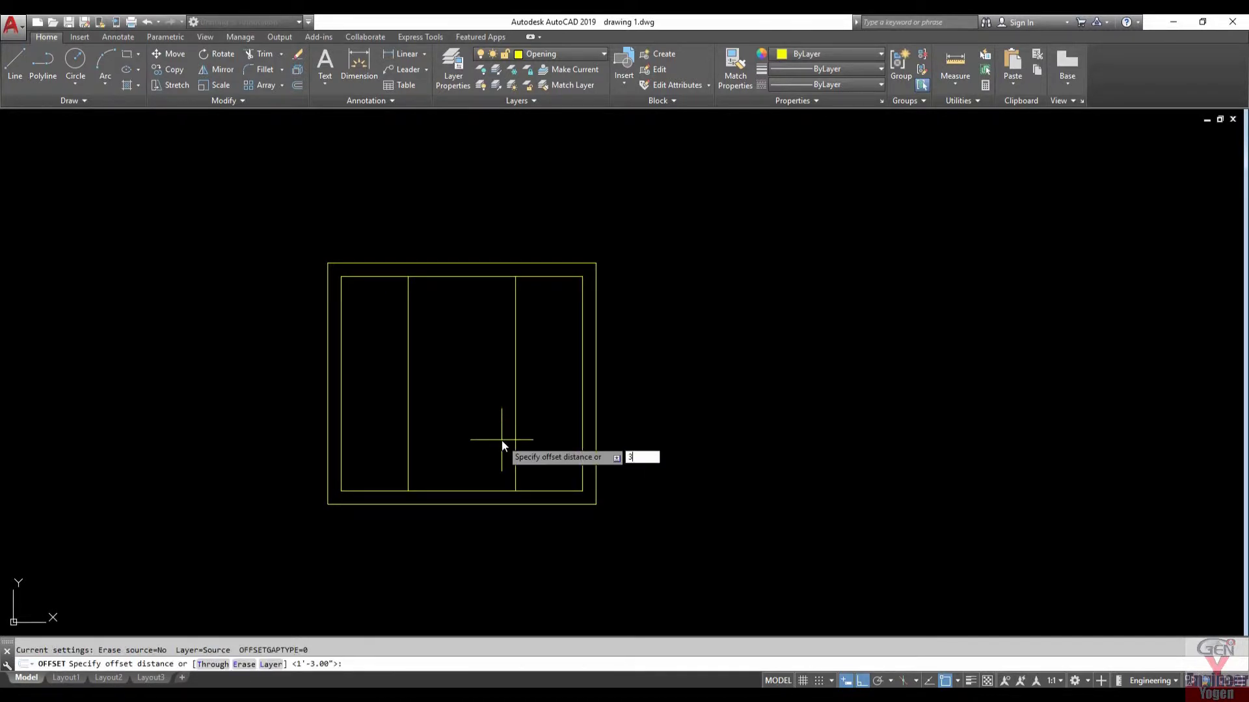
pyautogui.press('Return')
pyautogui.click(515, 441)
pyautogui.click(467, 440)
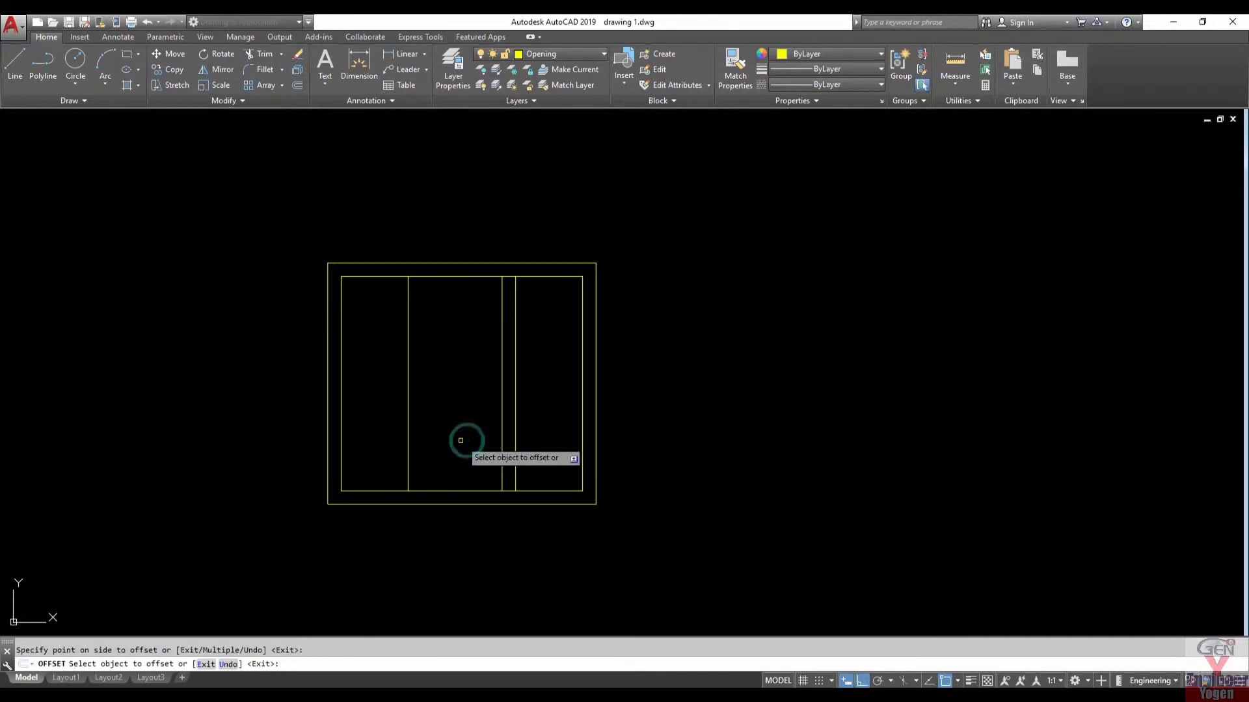
pyautogui.click(408, 439)
pyautogui.click(469, 433)
pyautogui.press('Escape')
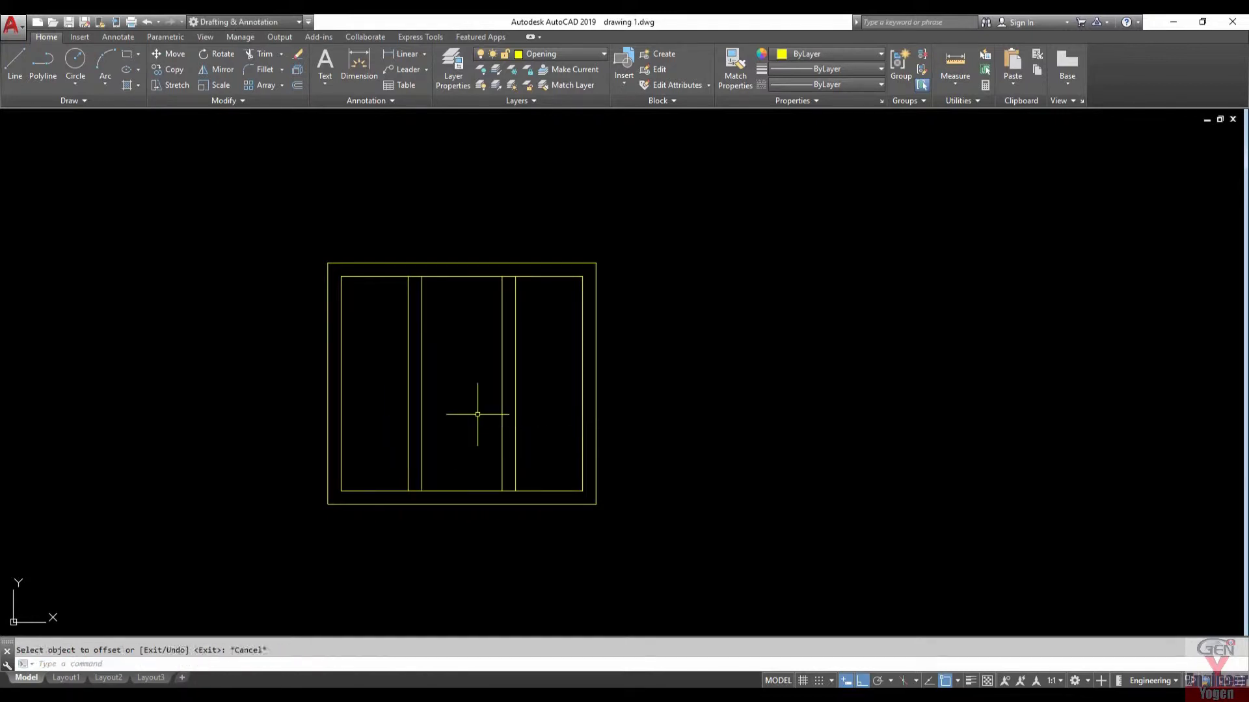
pyautogui.write('TR')
# Step: Trim the top and bottom edges between each mullion pair into three panels
pyautogui.press('Return')
pyautogui.press('Return')
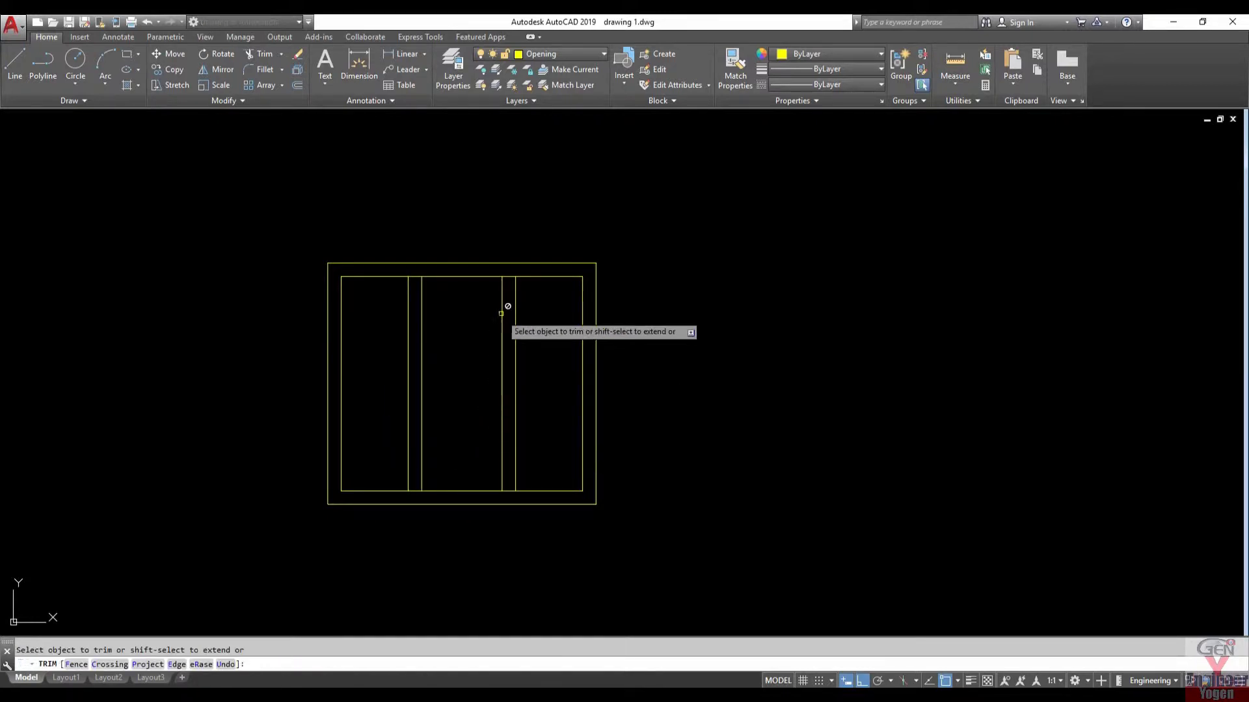
pyautogui.click(509, 278)
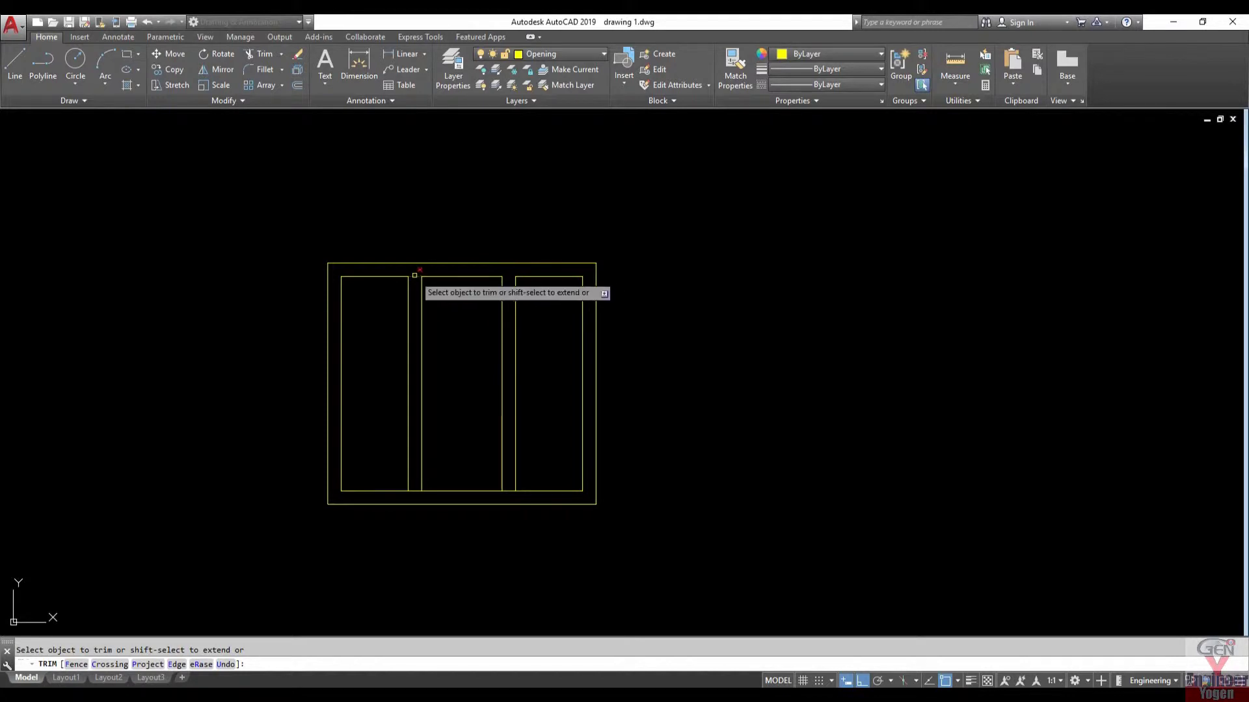
pyautogui.click(414, 277)
pyautogui.click(416, 497)
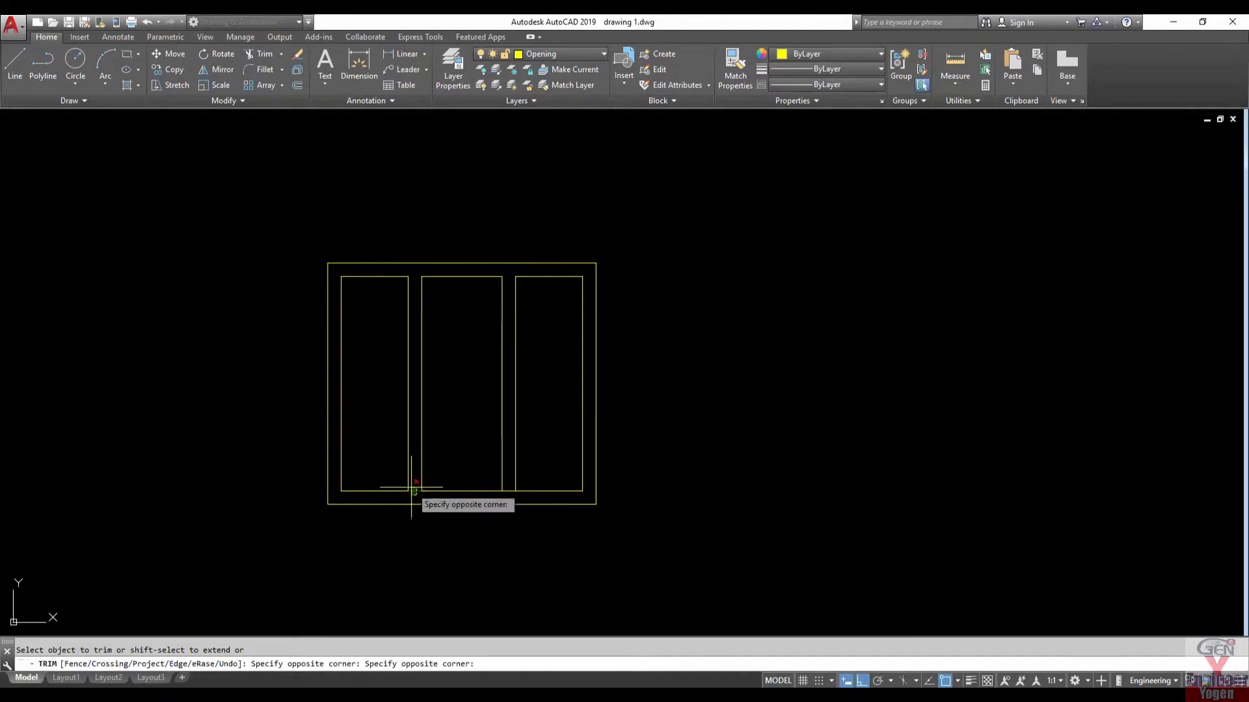
pyautogui.click(409, 482)
pyautogui.click(511, 494)
pyautogui.click(530, 448)
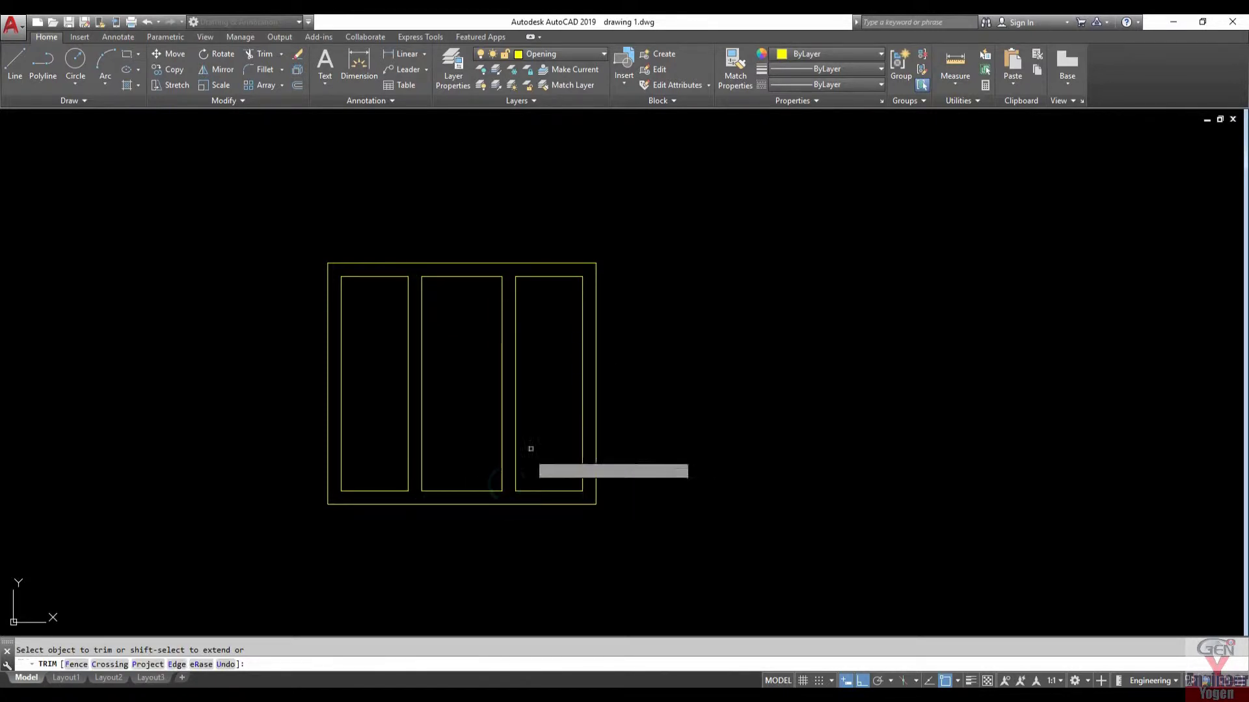
pyautogui.press('Escape')
pyautogui.write('O')
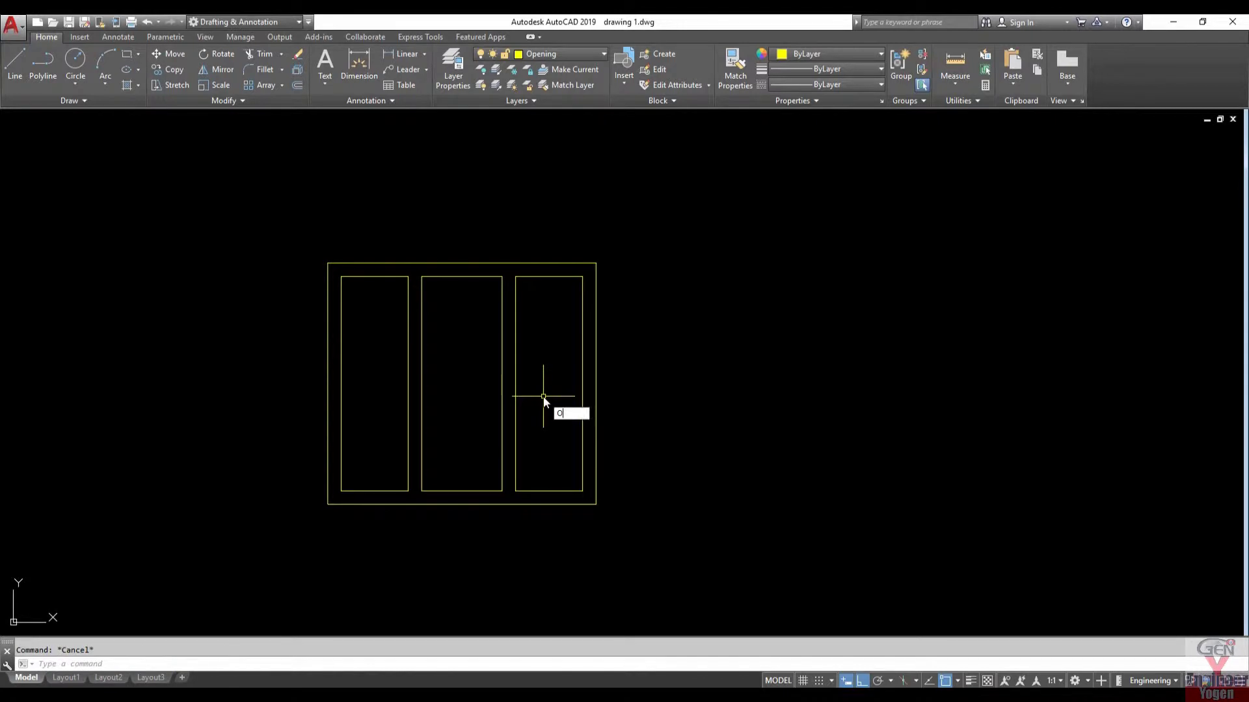
# Step: Offset all four edges of the right pane 3 inches inward
pyautogui.press('Return')
pyautogui.press('Return')
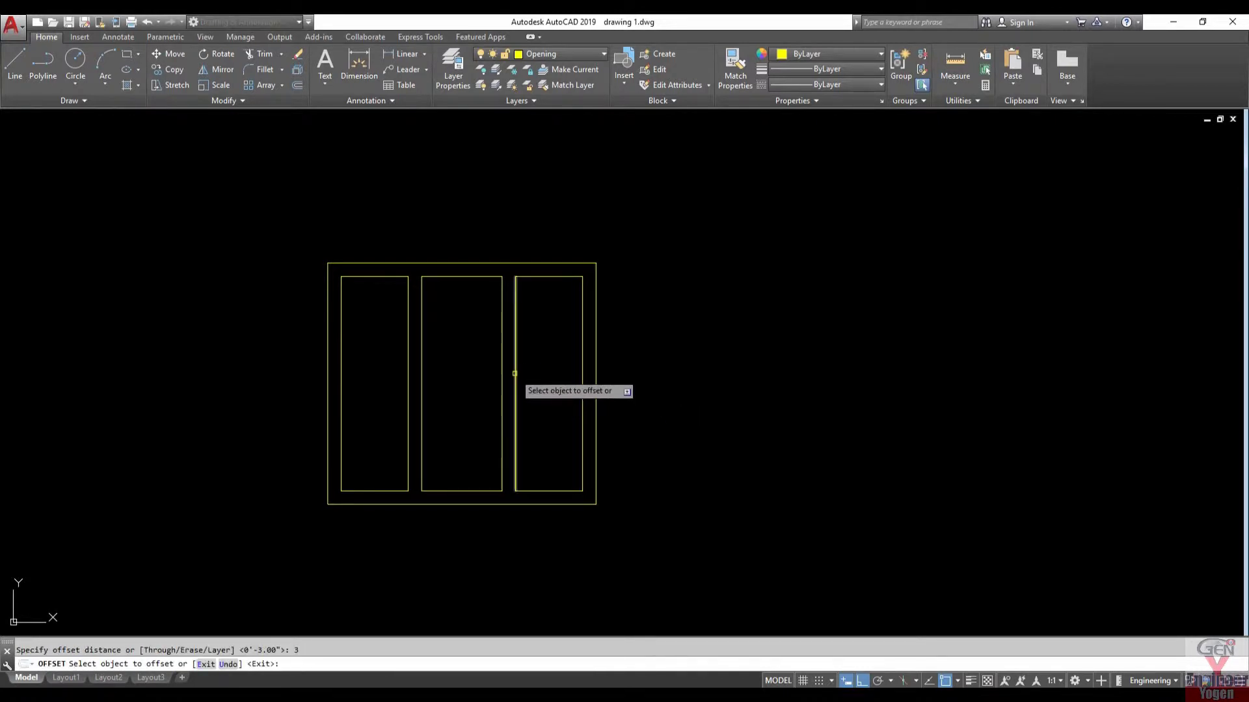
pyautogui.click(515, 384)
pyautogui.click(542, 383)
pyautogui.click(562, 278)
pyautogui.click(557, 315)
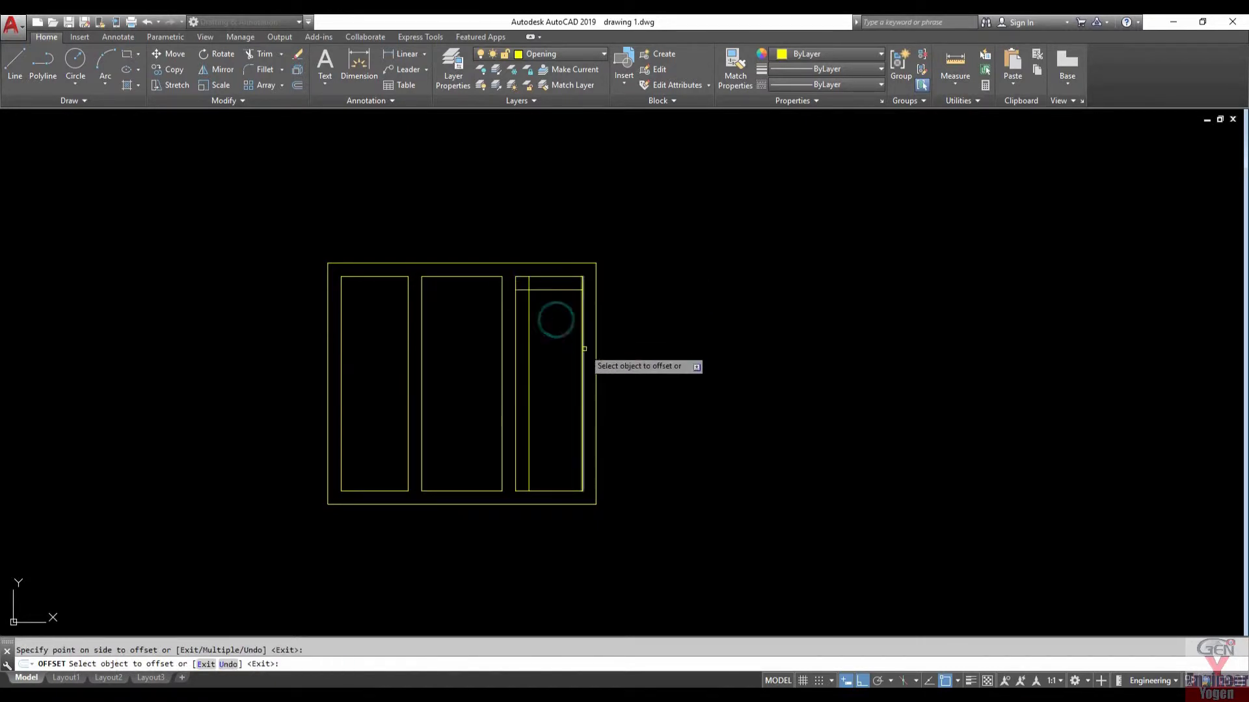
pyautogui.click(537, 352)
pyautogui.click(580, 373)
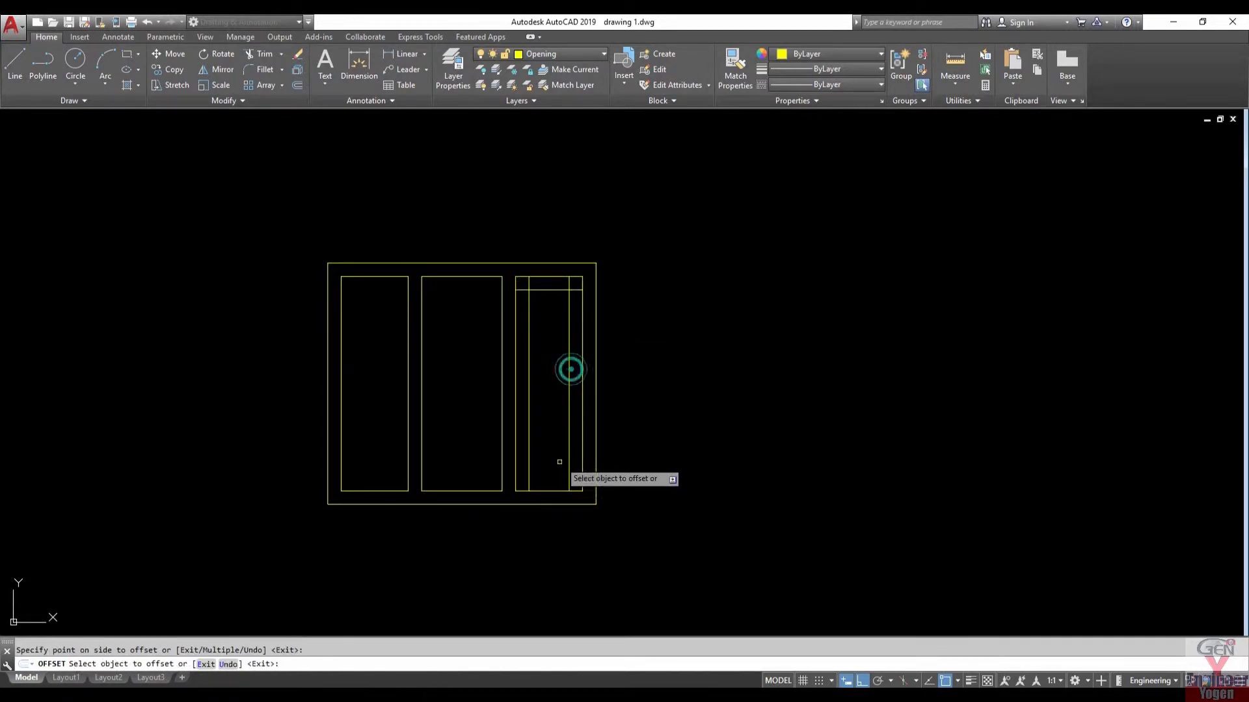
pyautogui.click(556, 490)
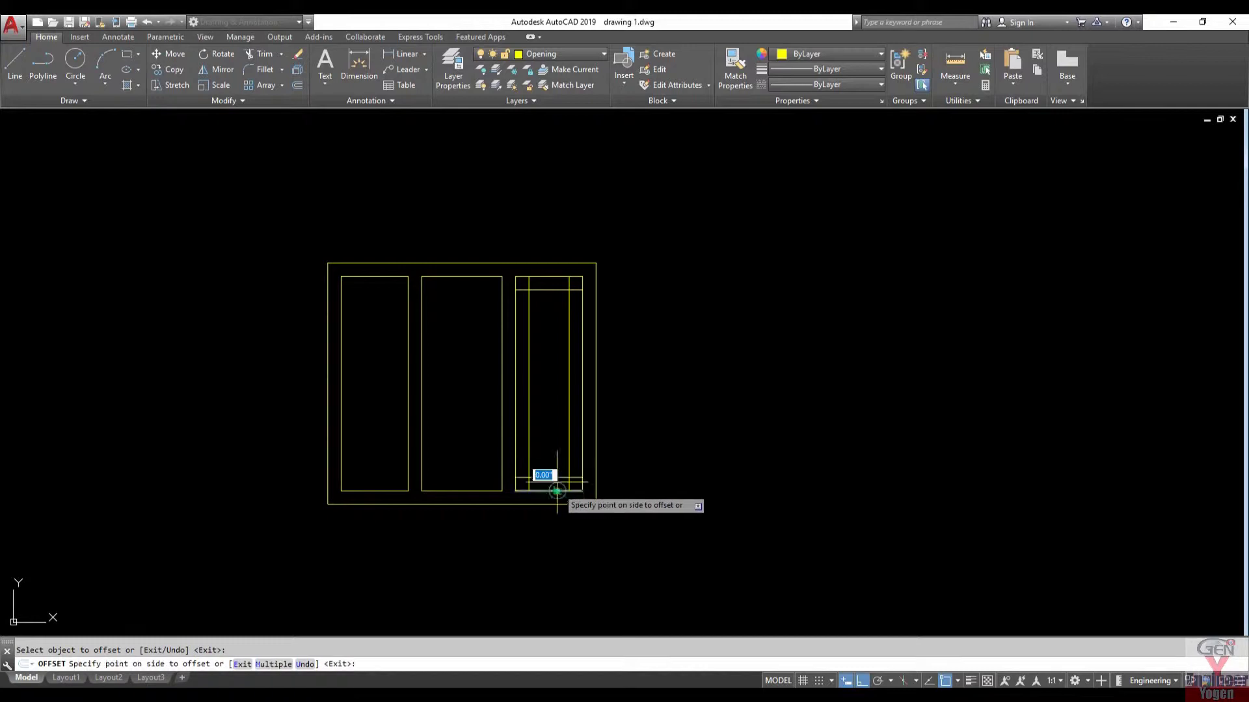
pyautogui.click(552, 468)
# Step: Offset all four edges of the left pane 3 inches inward
pyautogui.click(389, 491)
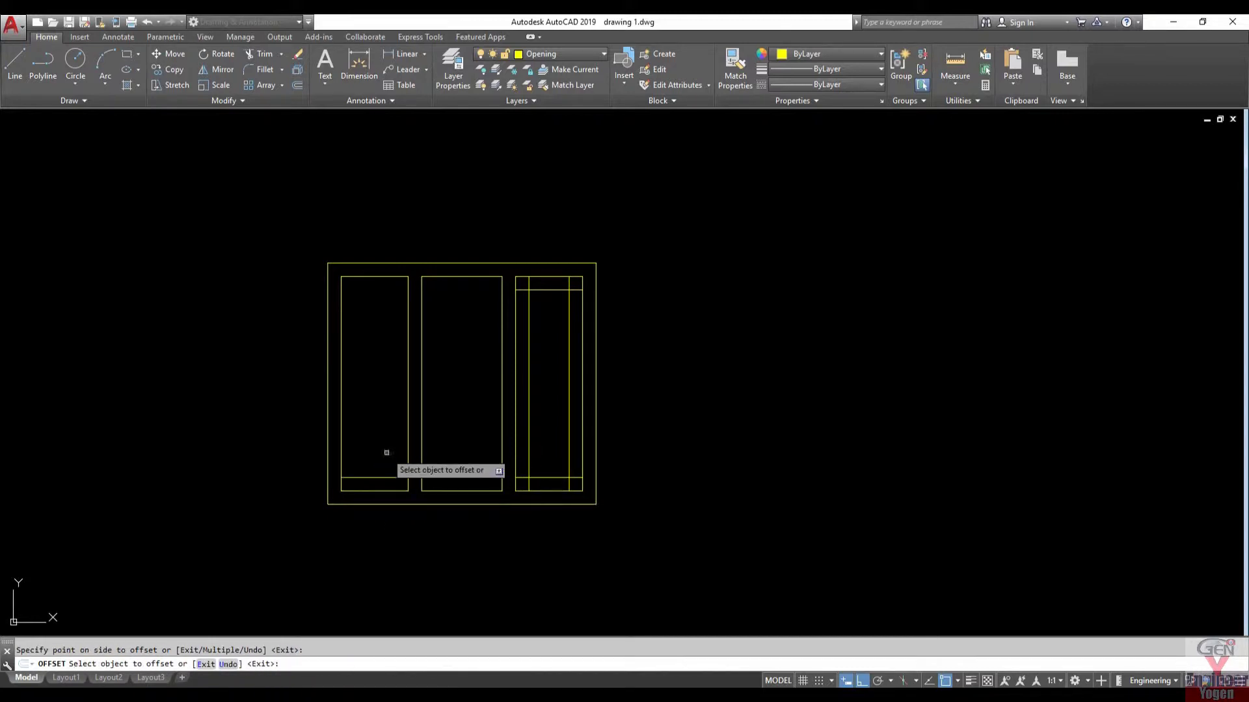
pyautogui.click(387, 452)
pyautogui.click(340, 450)
pyautogui.click(362, 446)
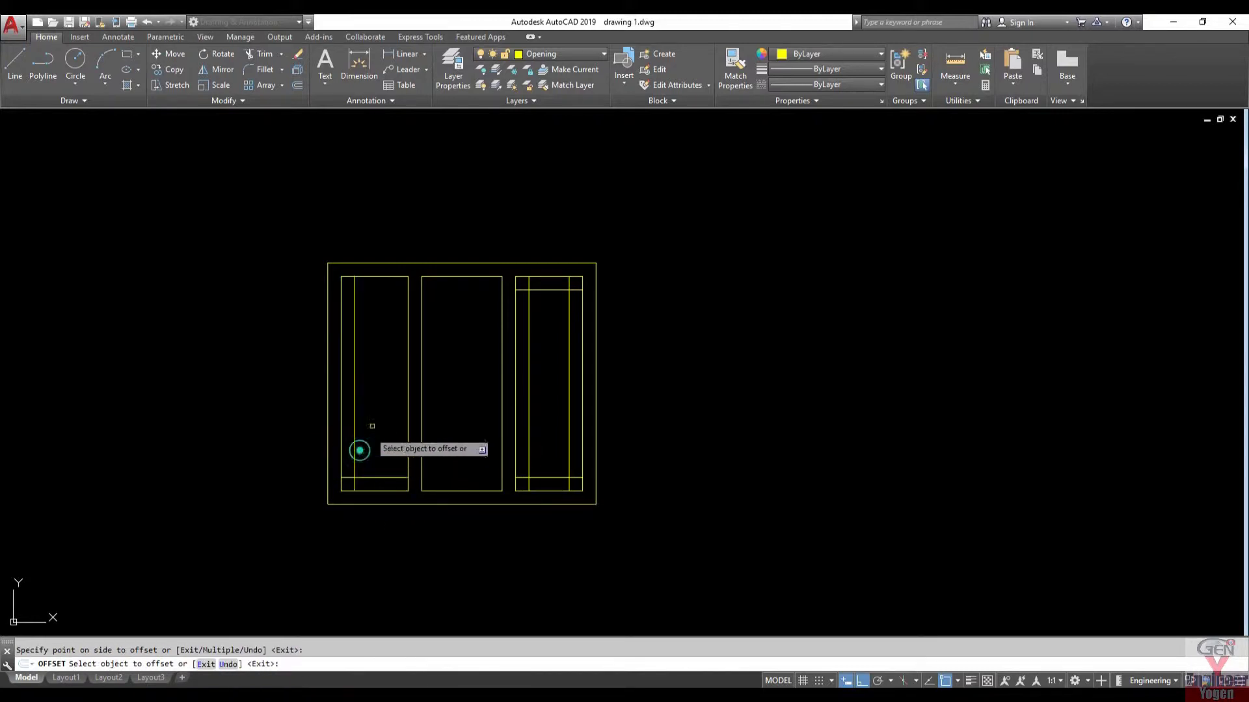
pyautogui.click(387, 277)
pyautogui.click(378, 303)
pyautogui.click(408, 344)
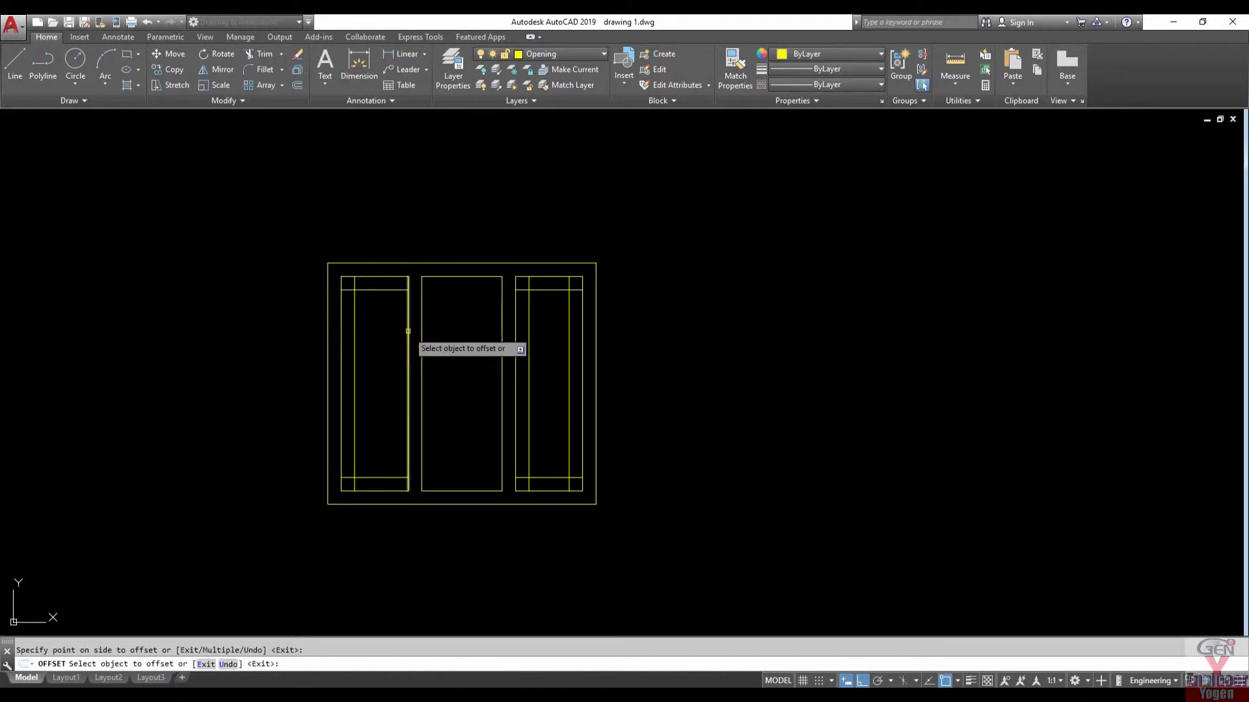
pyautogui.press('Escape')
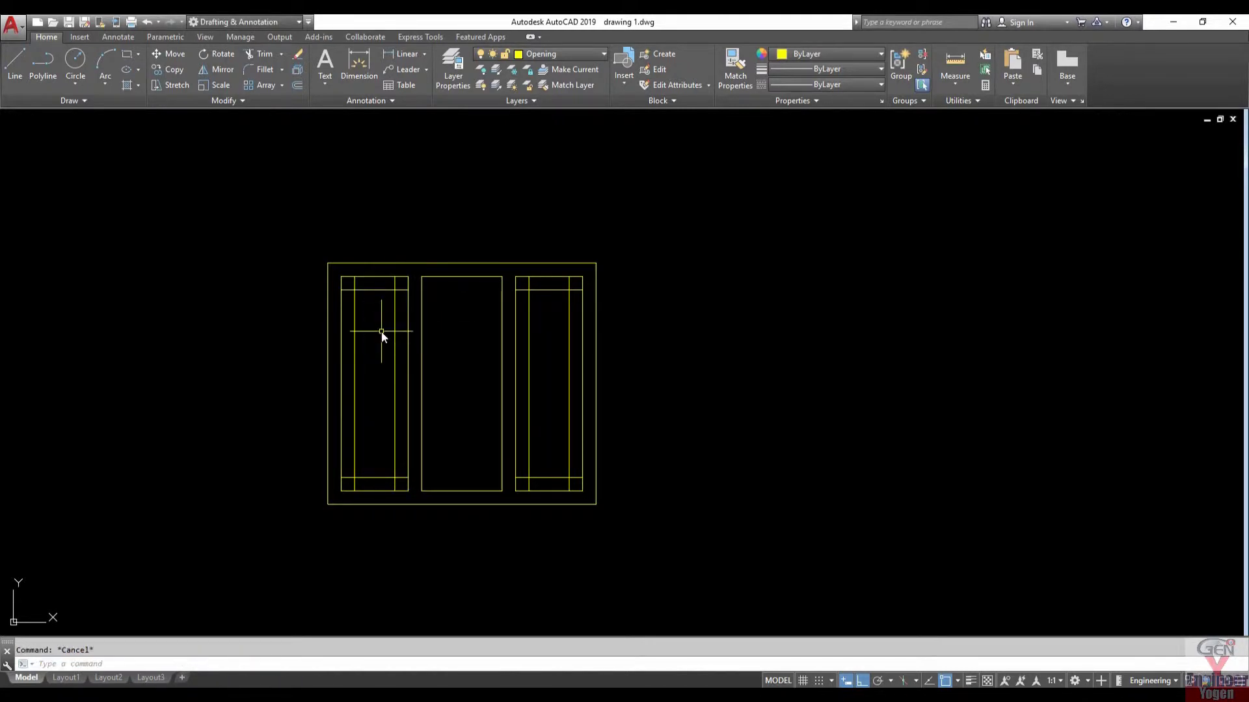
pyautogui.write('TR')
# Step: Trim the overlapping line ends at the left pane's inner frame corners
pyautogui.press('Return')
pyautogui.scroll(4, 402, 281)
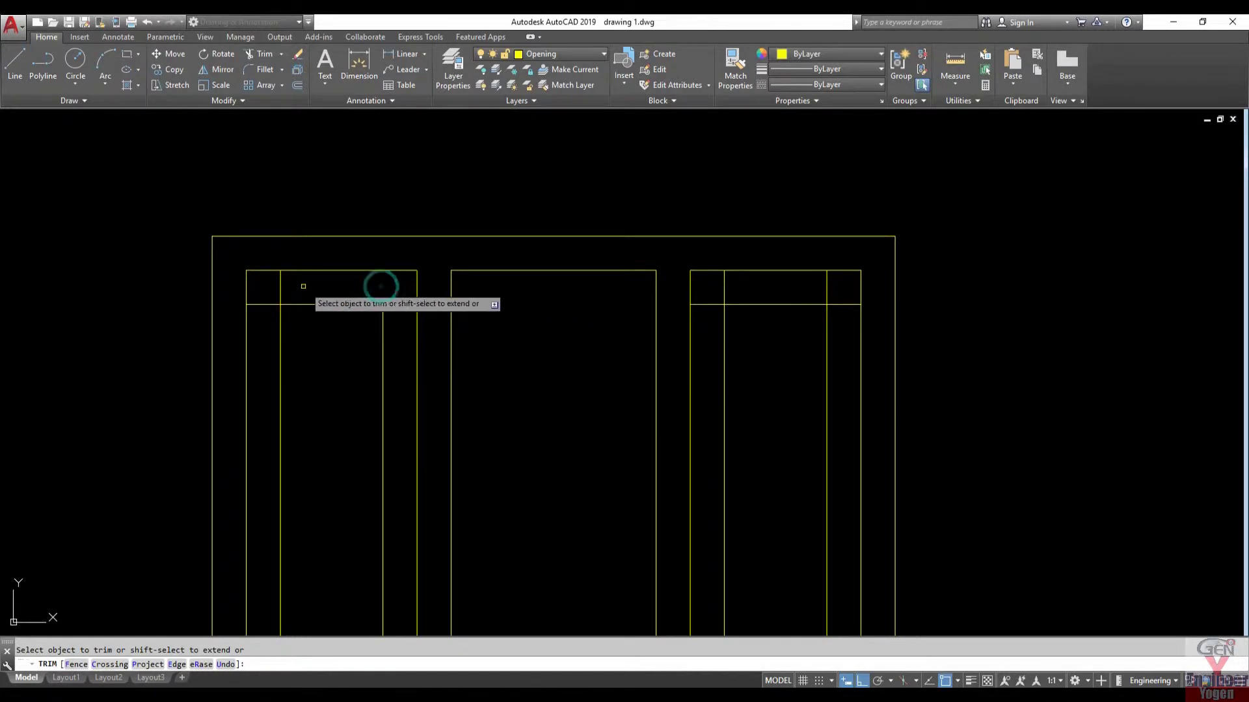
pyautogui.click(280, 280)
pyautogui.click(264, 299)
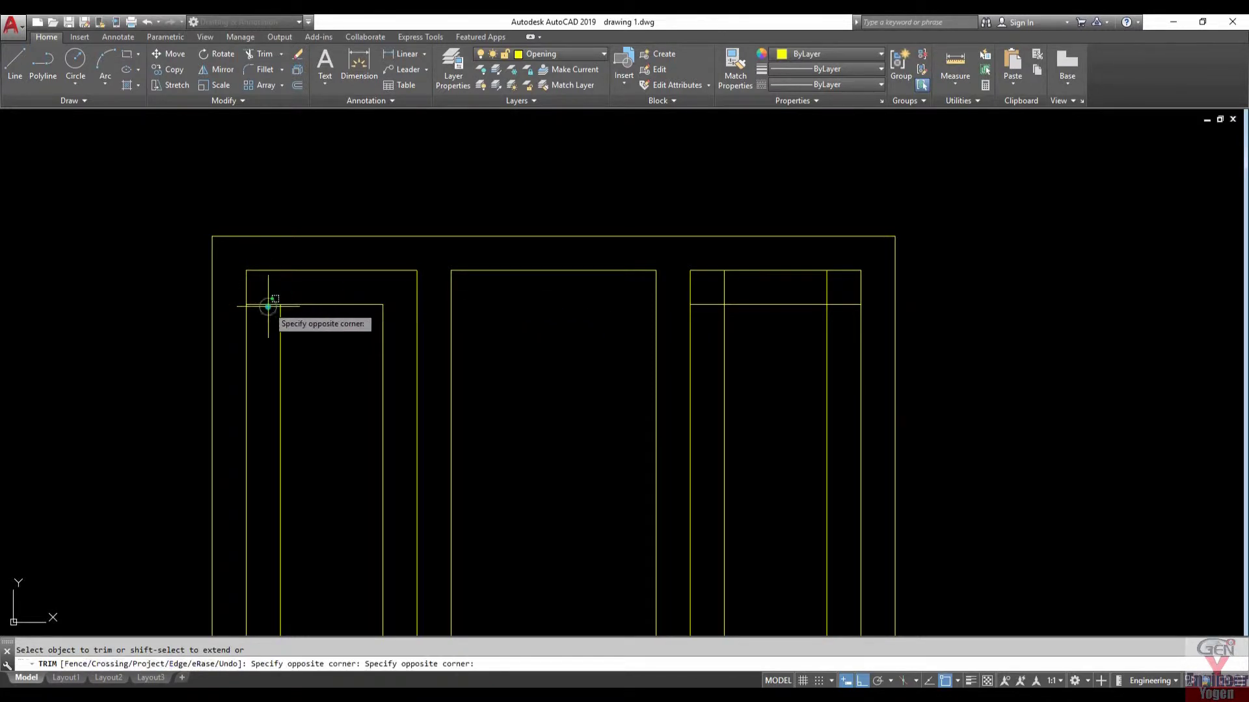
pyautogui.scroll(-6, 264, 291)
pyautogui.scroll(2, 279, 410)
pyautogui.scroll(2, 277, 400)
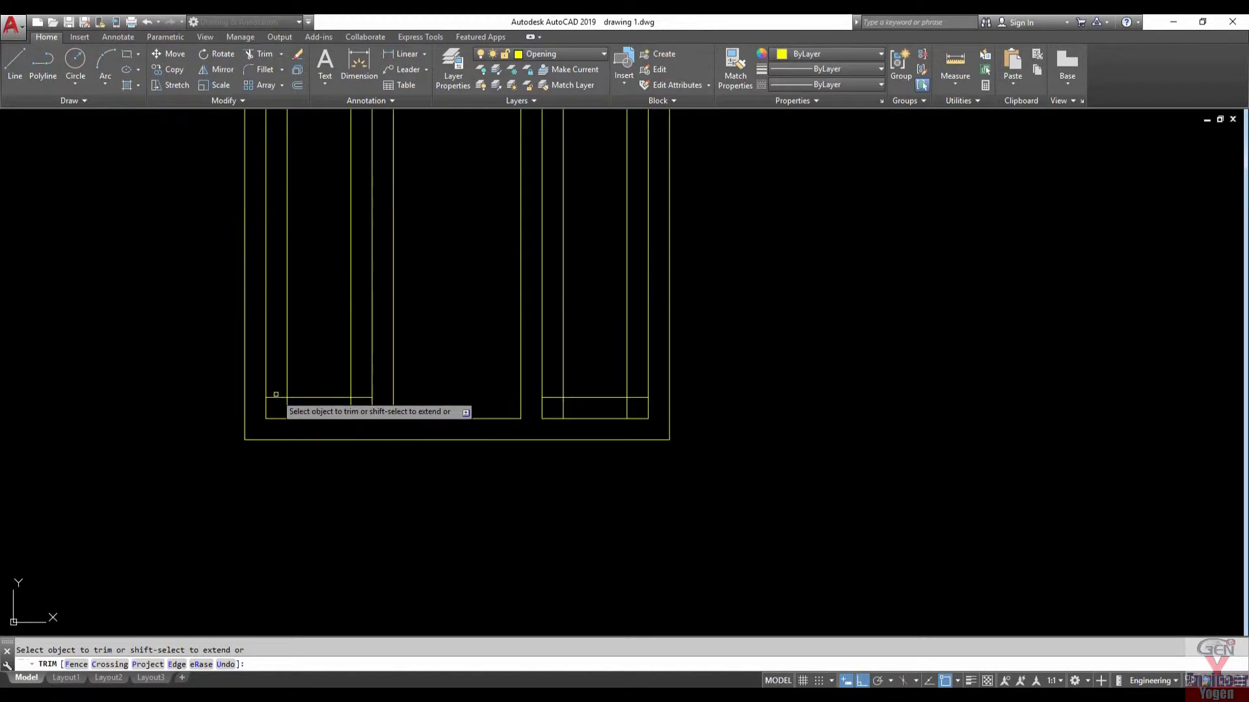
pyautogui.click(275, 394)
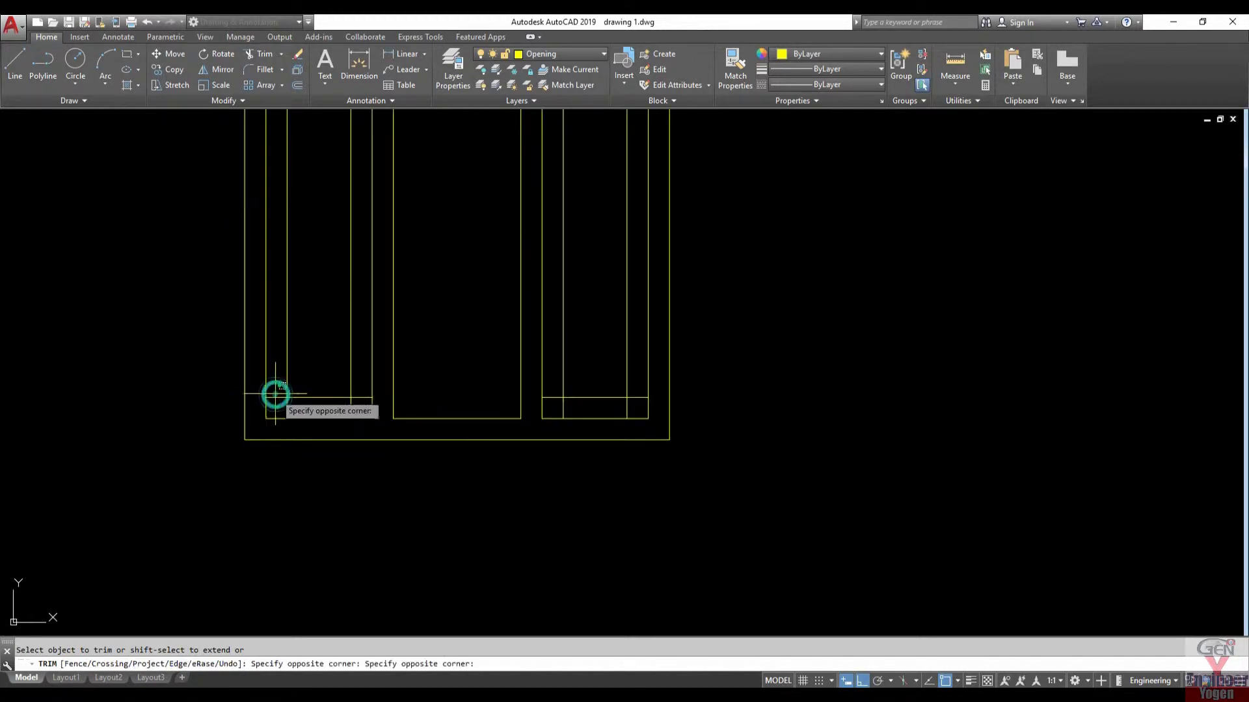
pyautogui.click(357, 397)
pyautogui.scroll(-3, 357, 395)
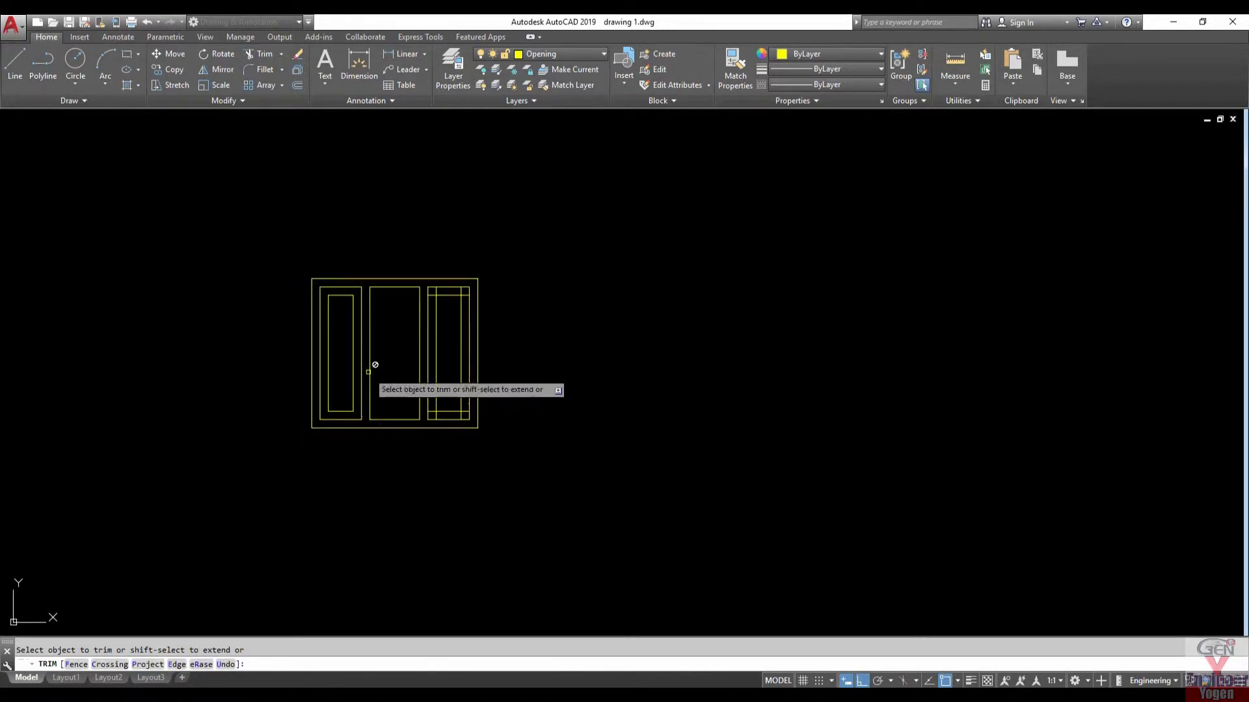
pyautogui.scroll(-2, 390, 361)
pyautogui.scroll(4, 424, 323)
# Step: Trim the remaining top and bottom rail ends so both inner frames are clean
pyautogui.click(387, 304)
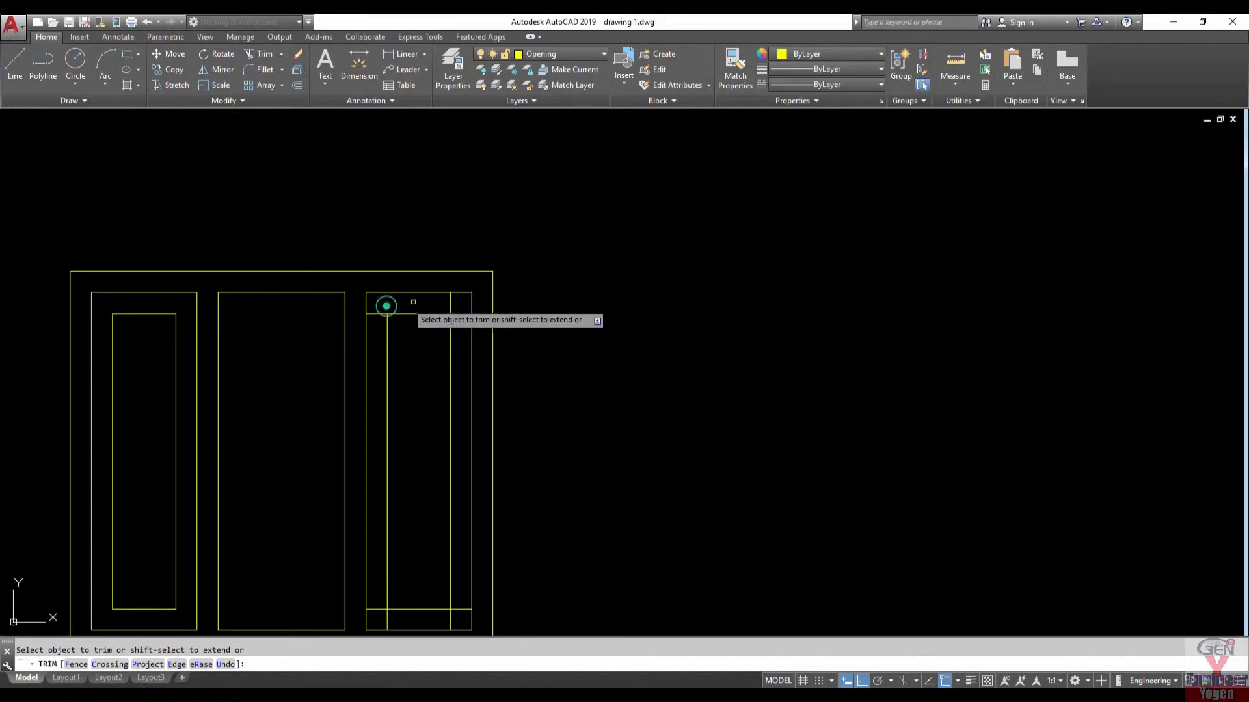
pyautogui.click(451, 299)
pyautogui.click(462, 313)
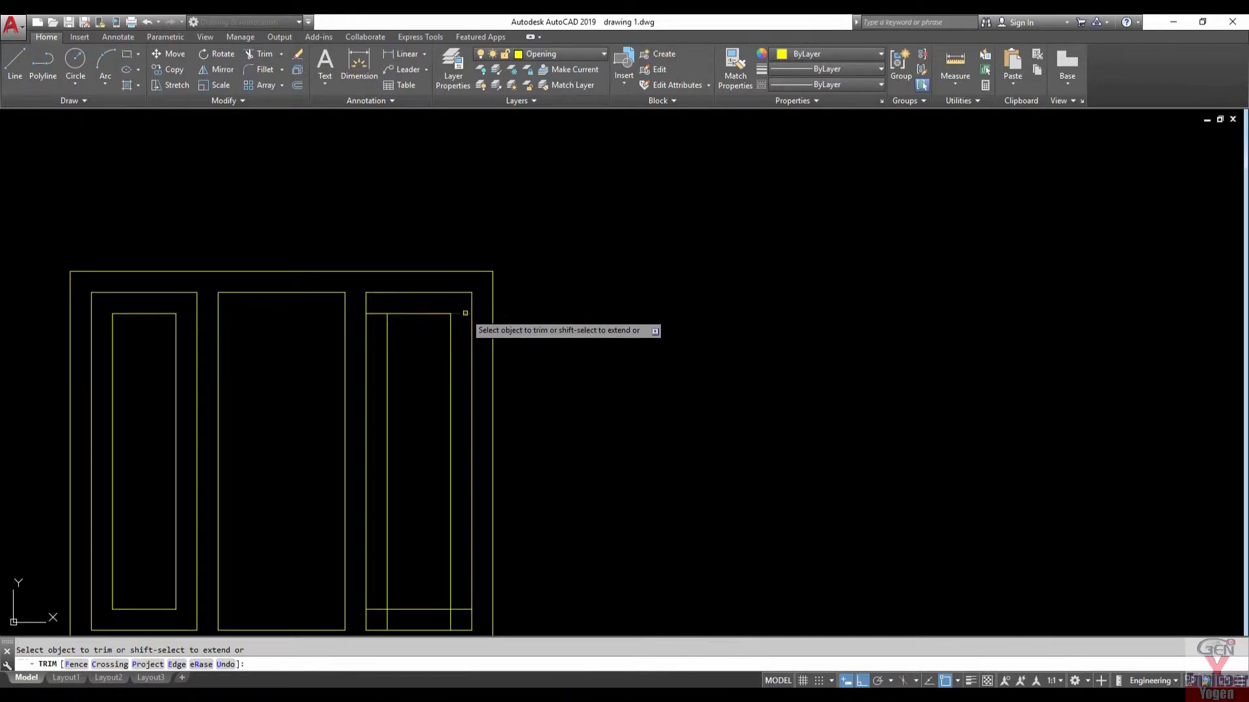
pyautogui.click(374, 313)
pyautogui.scroll(-2, 373, 313)
pyautogui.scroll(2, 397, 426)
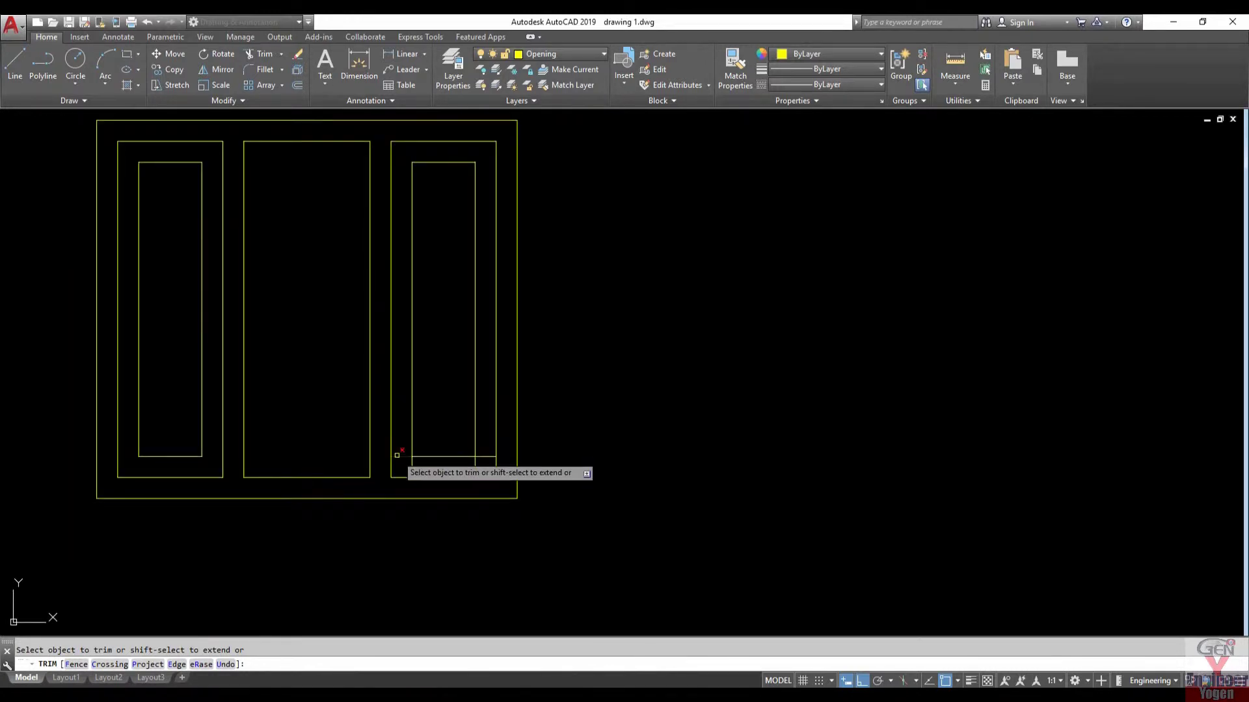
pyautogui.click(397, 456)
pyautogui.click(414, 463)
pyautogui.click(474, 469)
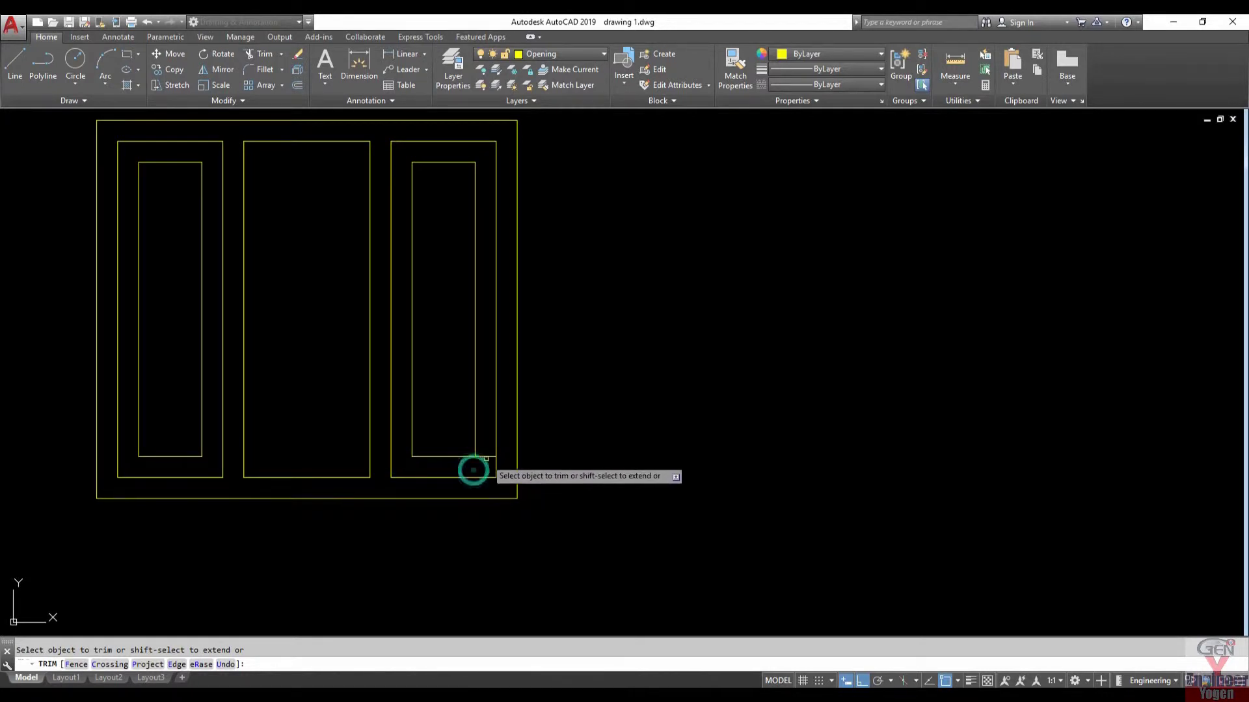
pyautogui.scroll(-2, 488, 459)
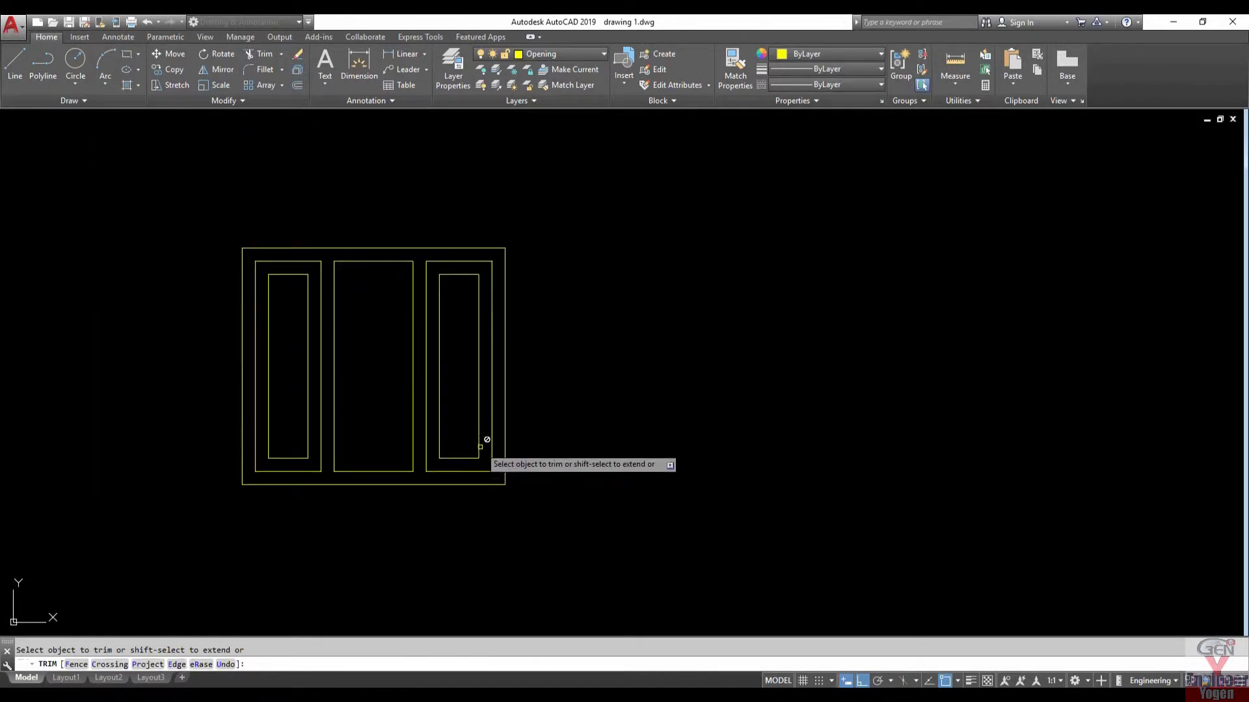
pyautogui.press('Escape')
pyautogui.moveTo(356, 391); pyautogui.dragTo(543, 415, button='middle')
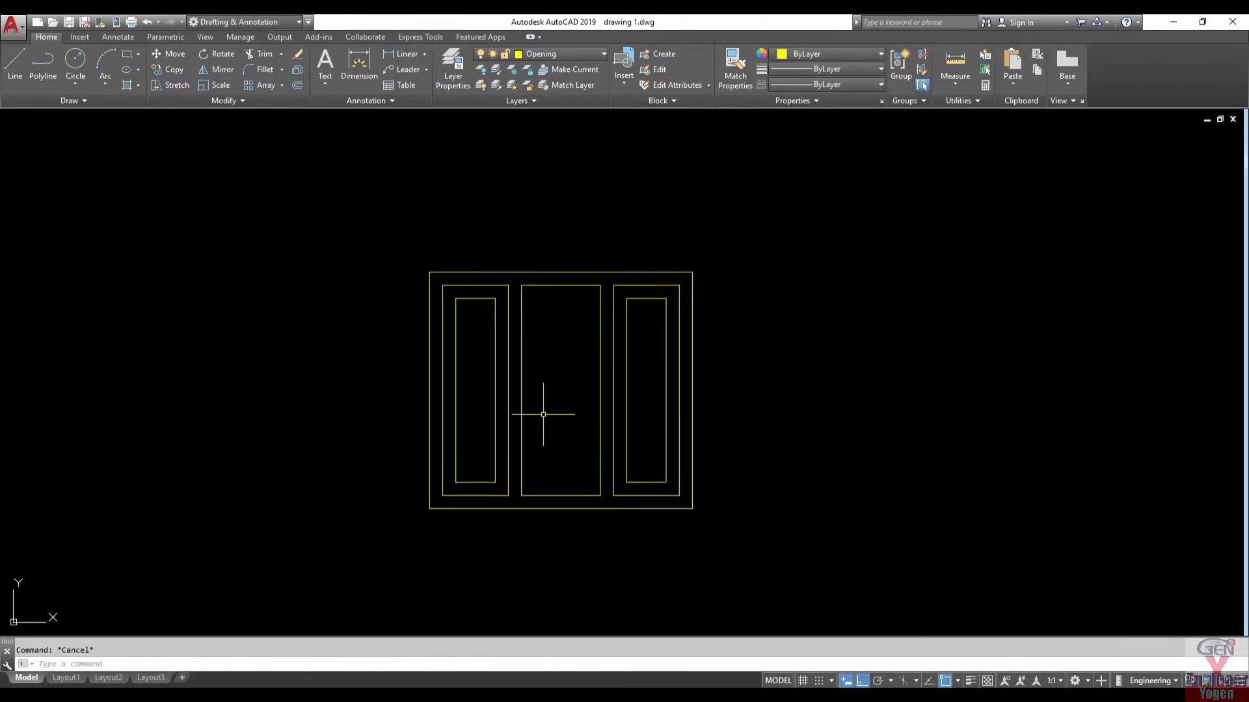
# Step: Select all 24 window lines and save them as block WINDOW(W), based at lower-left
pyautogui.click(599, 441)
pyautogui.click(536, 419)
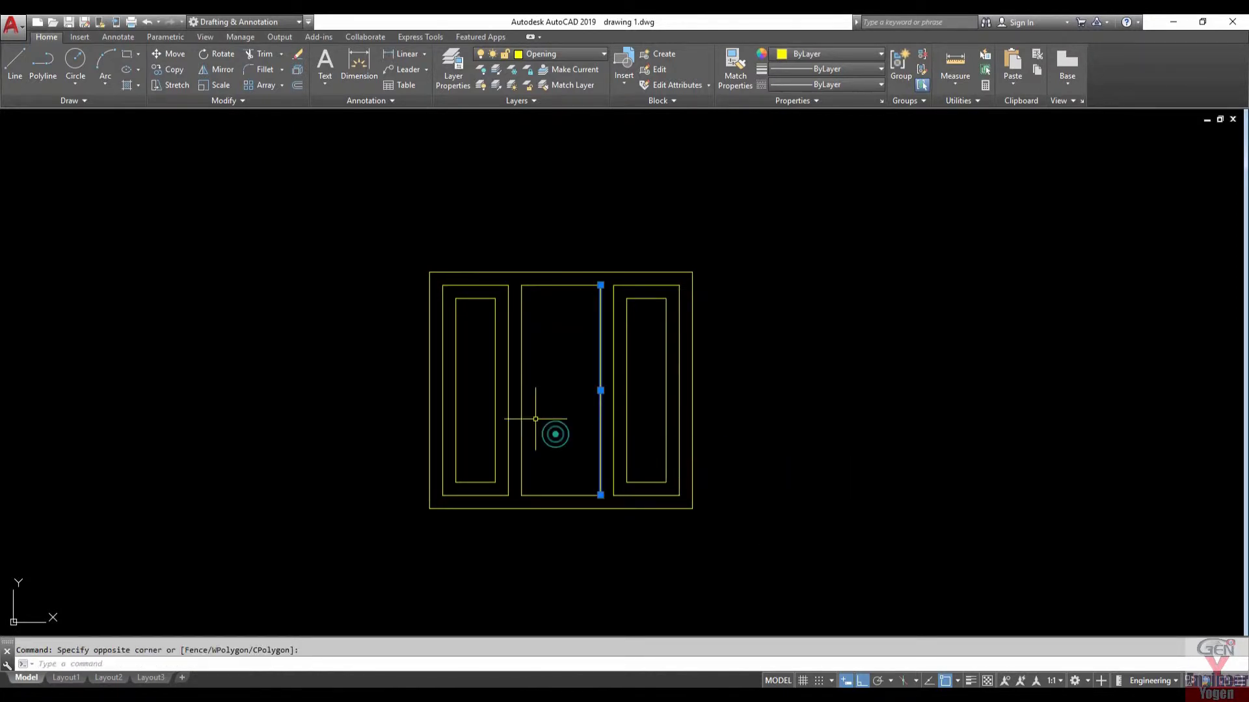
pyautogui.click(390, 271)
pyautogui.click(829, 519)
pyautogui.click(852, 541)
pyautogui.click(333, 224)
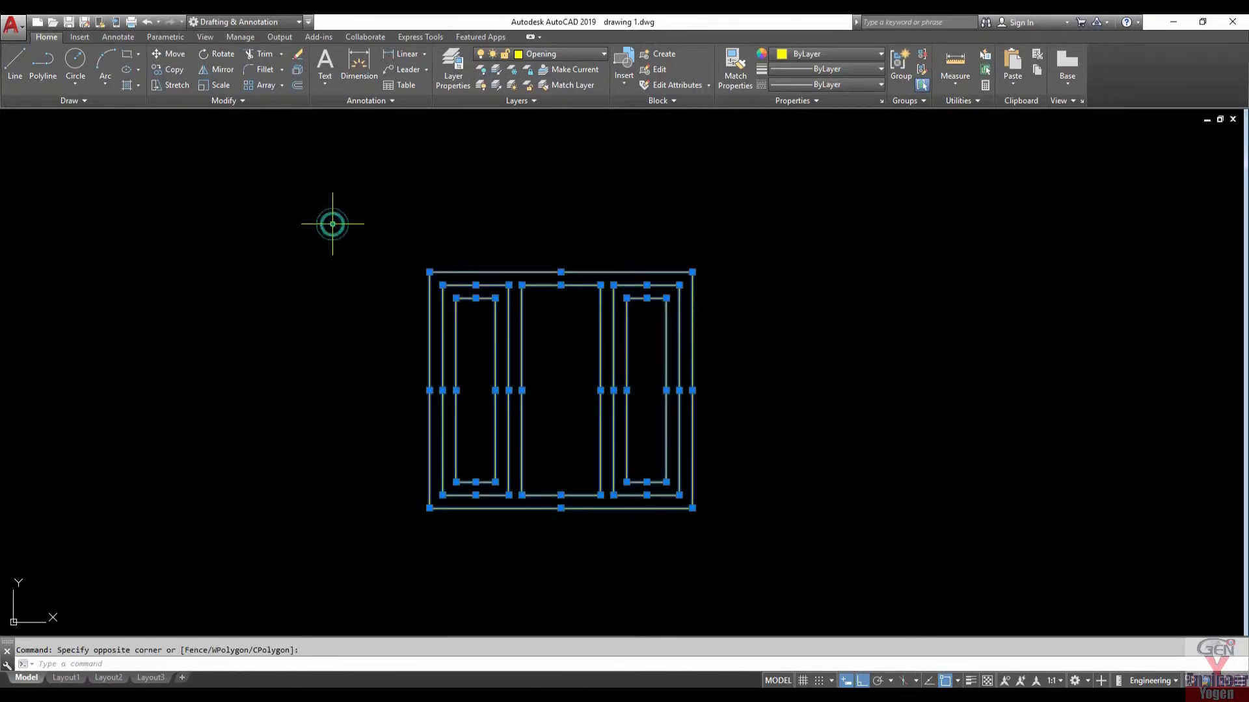
pyautogui.write('B')
pyautogui.press('Return')
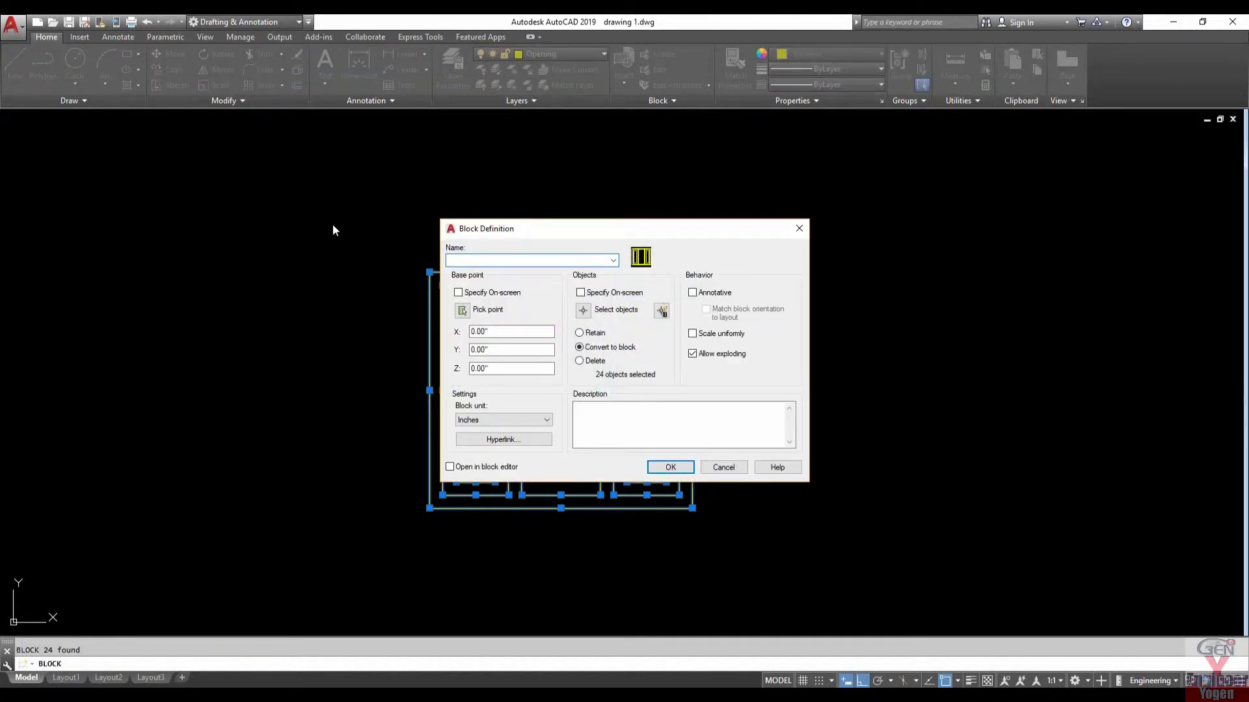
pyautogui.write('WINDOW(W')
pyautogui.click(462, 311)
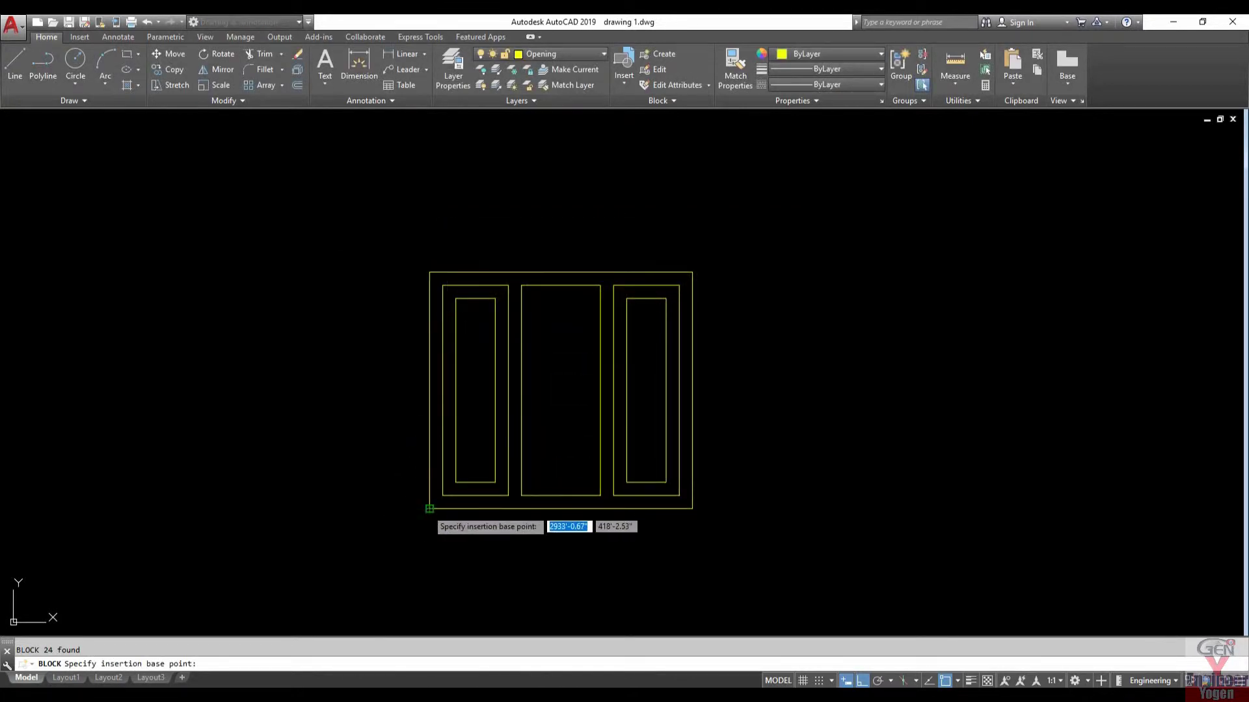
pyautogui.click(429, 509)
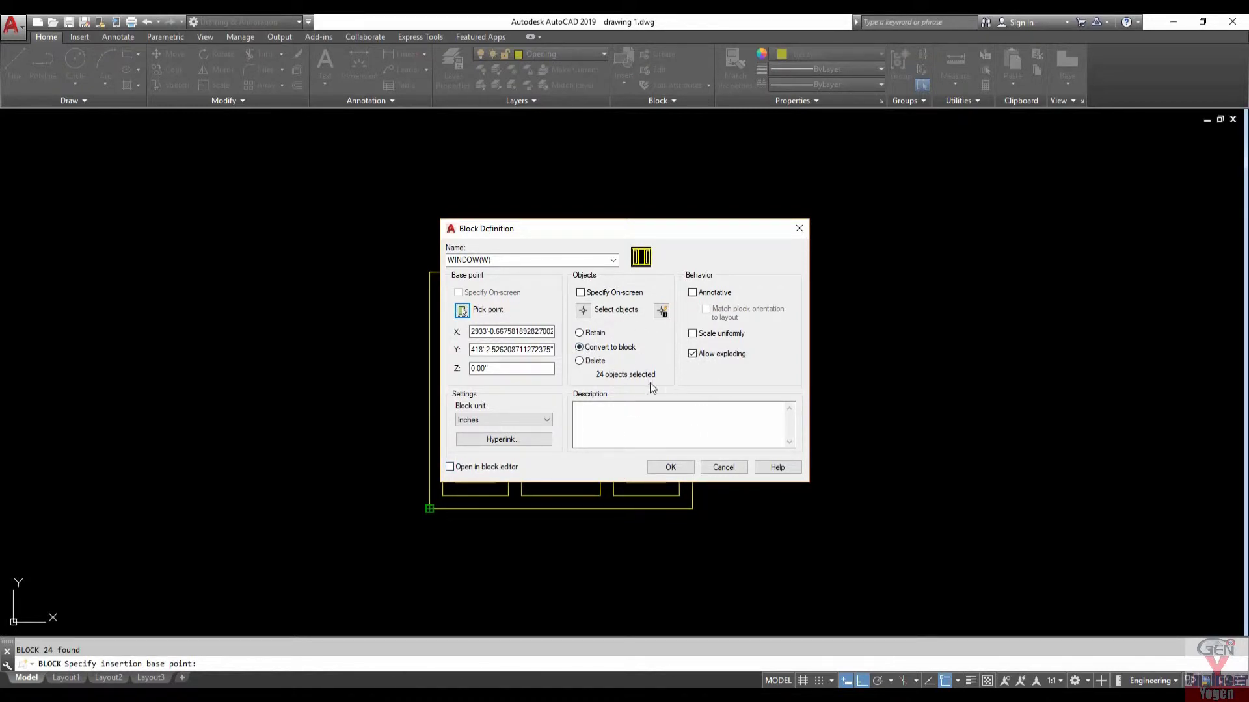
pyautogui.click(660, 469)
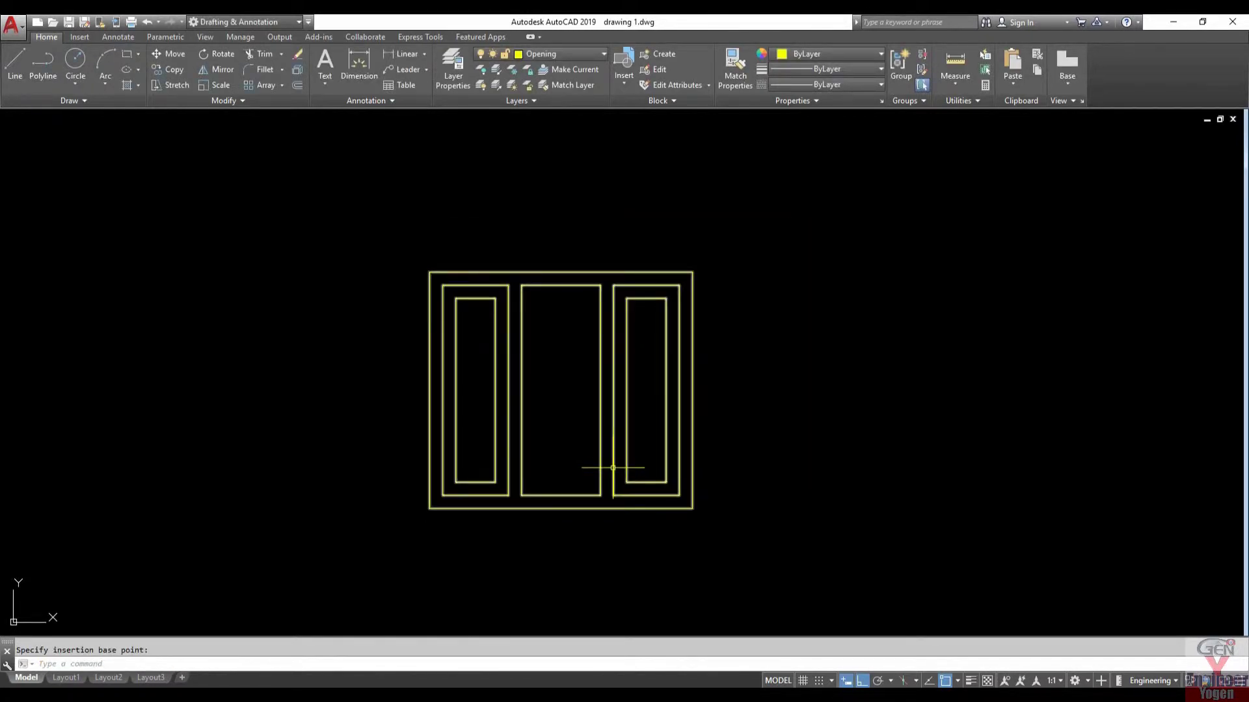
# Step: Copy the WINDOW(W) block to the right of the original
pyautogui.scroll(-3, 439, 435)
pyautogui.moveTo(439, 436); pyautogui.dragTo(337, 399, button='middle')
pyautogui.scroll(2, 334, 371)
pyautogui.scroll(2, 330, 384)
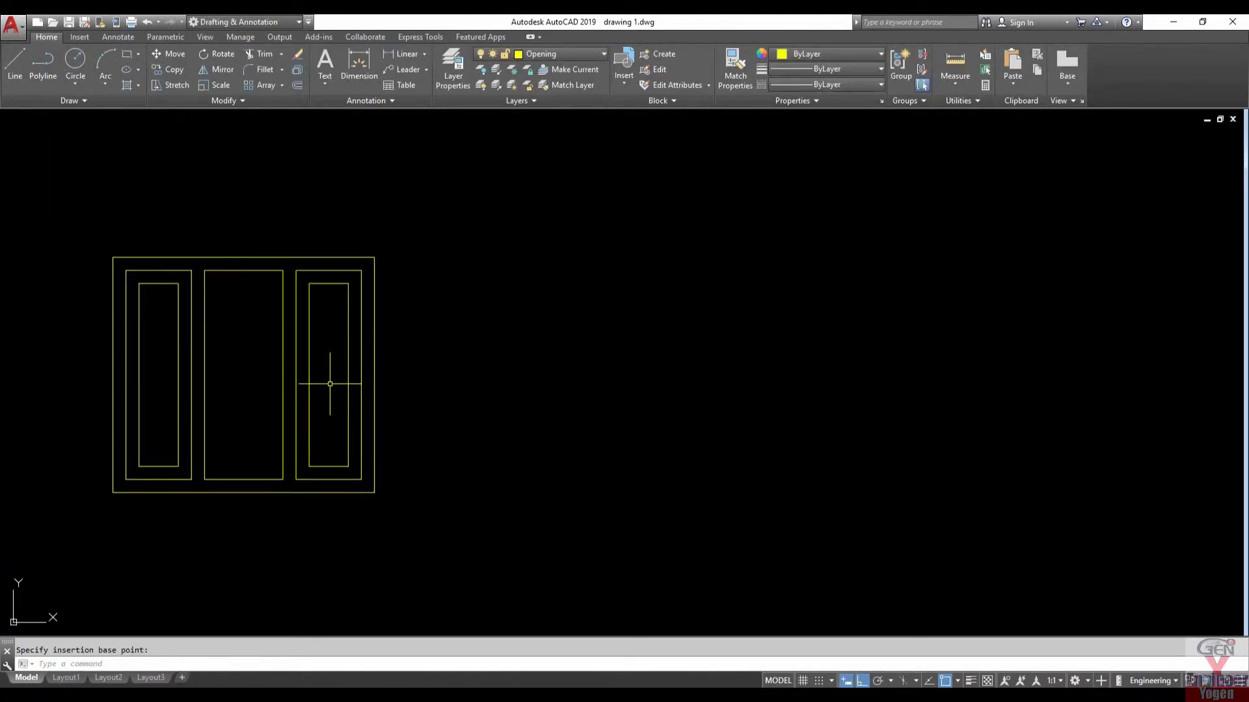
pyautogui.click(424, 443)
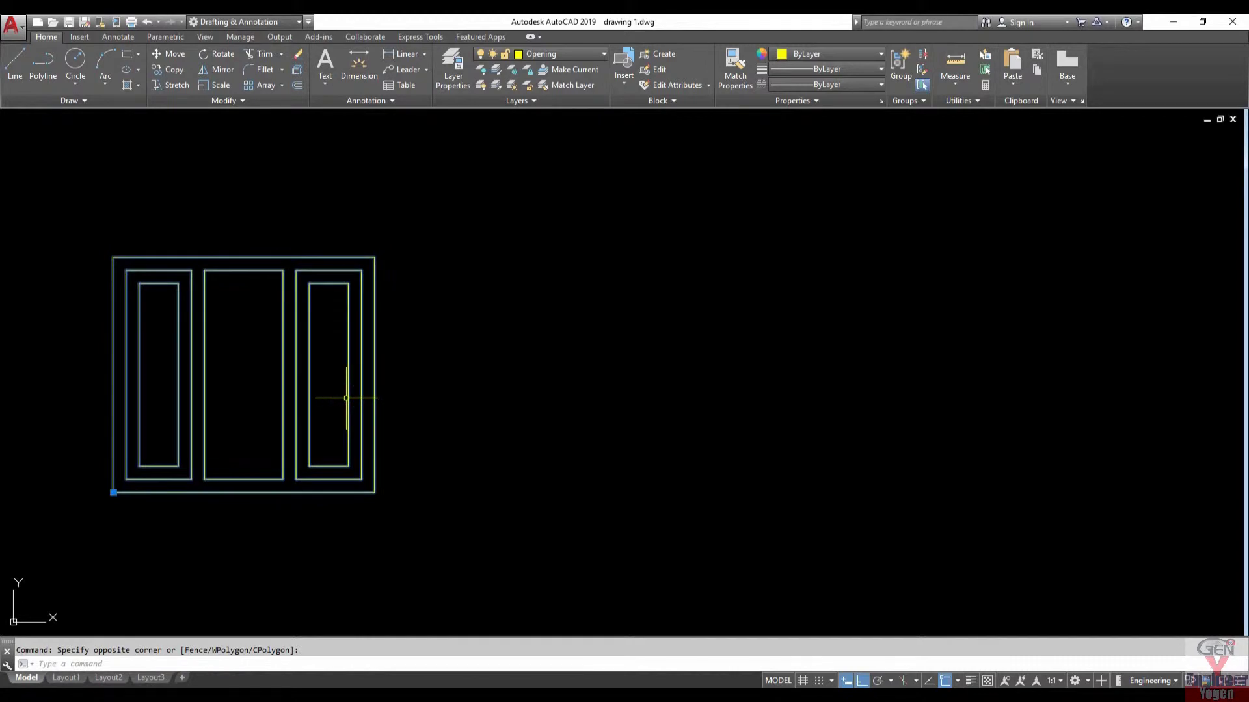
pyautogui.write('co')
pyautogui.press('Return')
pyautogui.click(375, 492)
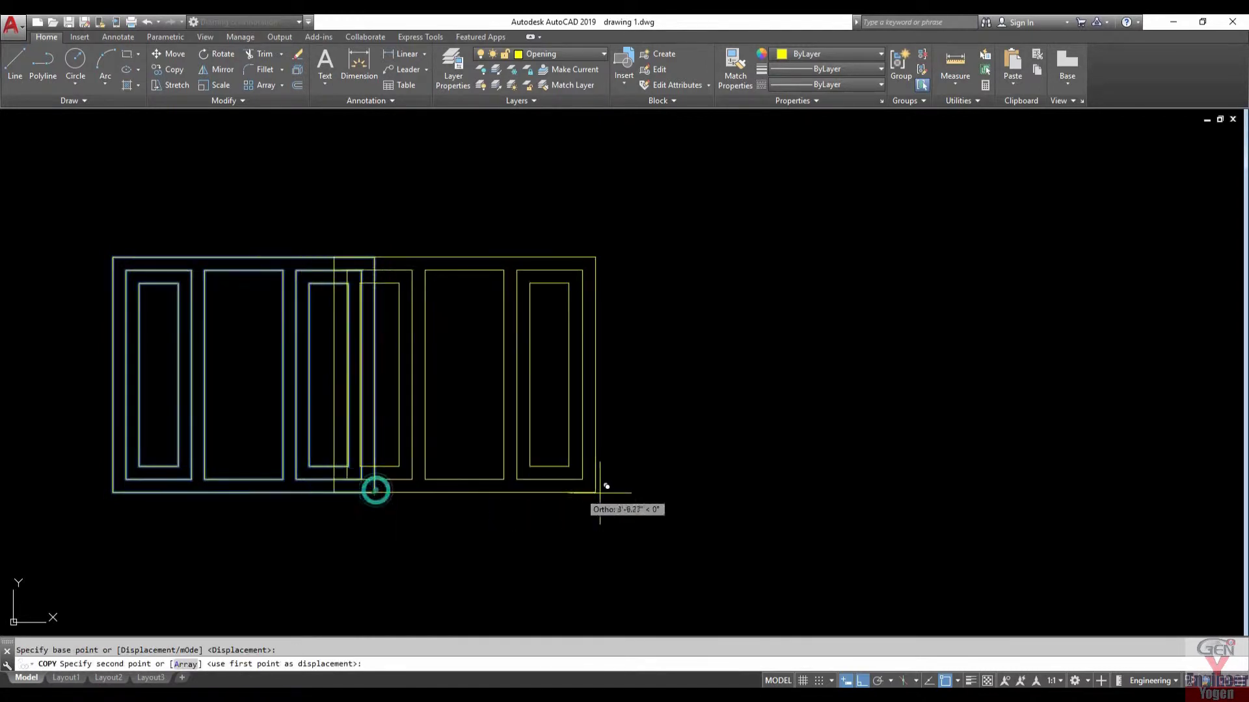
pyautogui.click(731, 493)
pyautogui.press('Escape')
# Step: Explode the copied window into separate lines
pyautogui.click(773, 514)
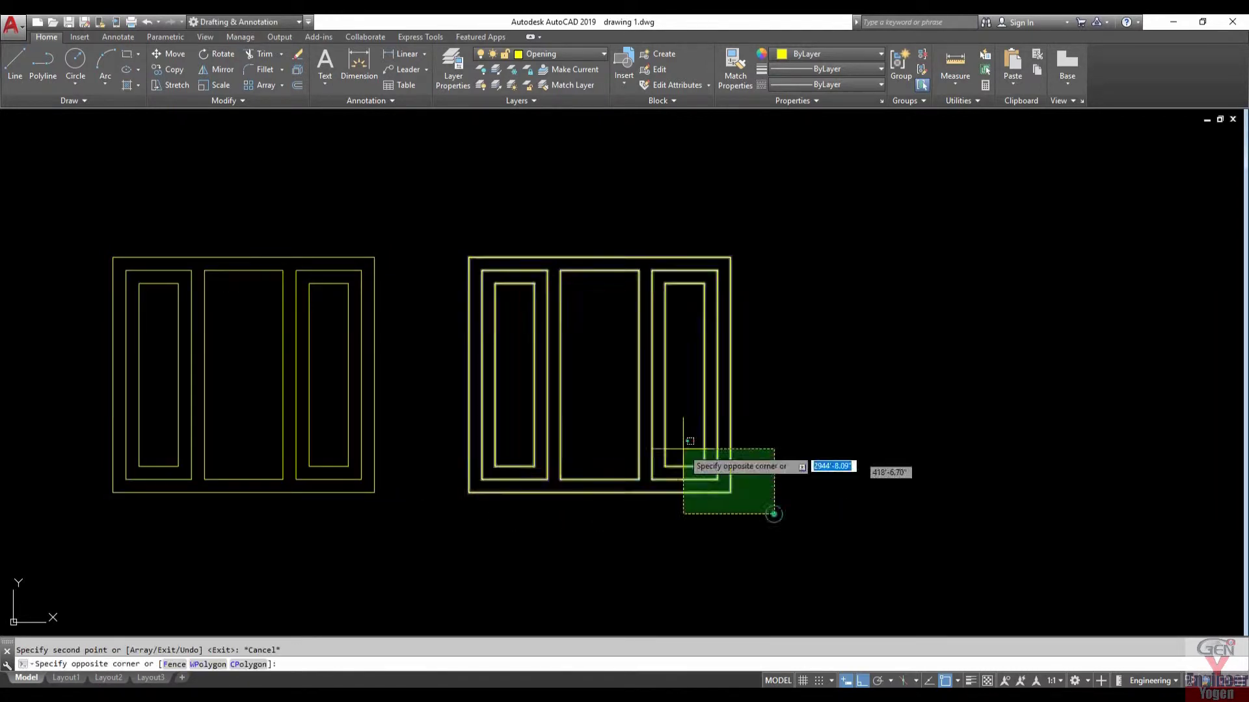
pyautogui.click(683, 449)
pyautogui.write('x')
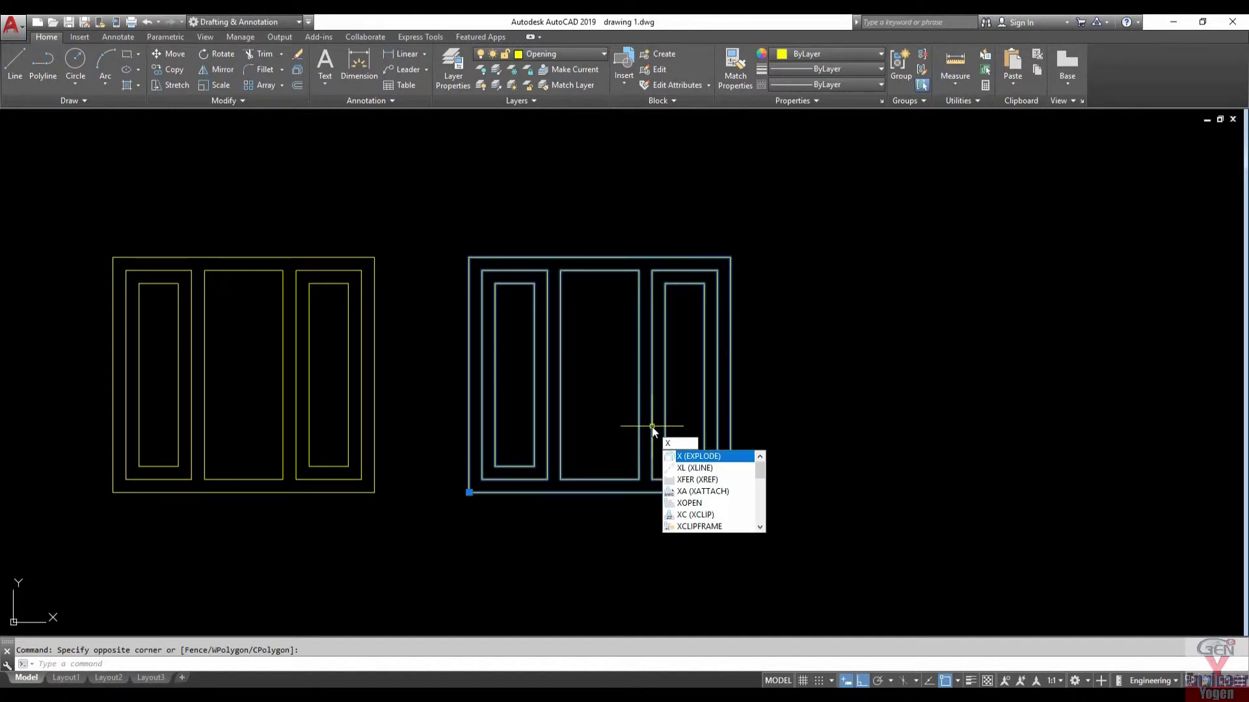
pyautogui.press('Return')
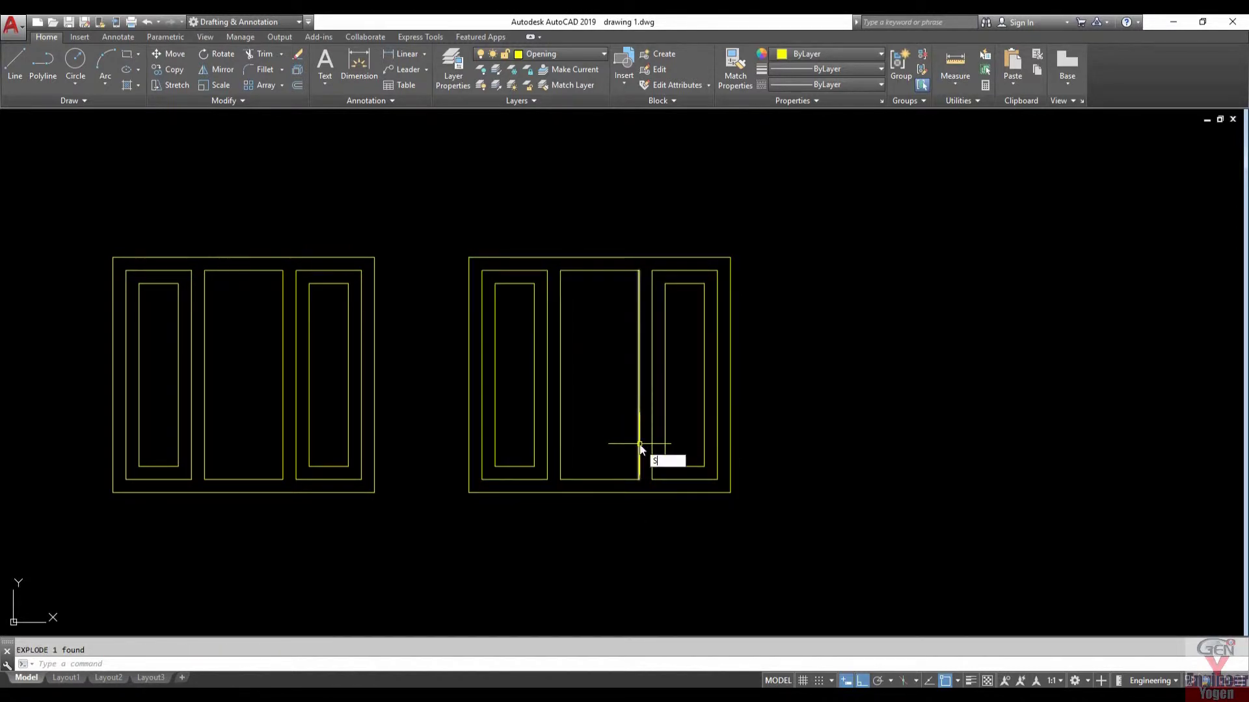
# Step: Stretch the copy's bottom edge 2'6 upward into a low, wide window
pyautogui.press('Return')
pyautogui.click(777, 382)
pyautogui.click(453, 227)
pyautogui.press('Return')
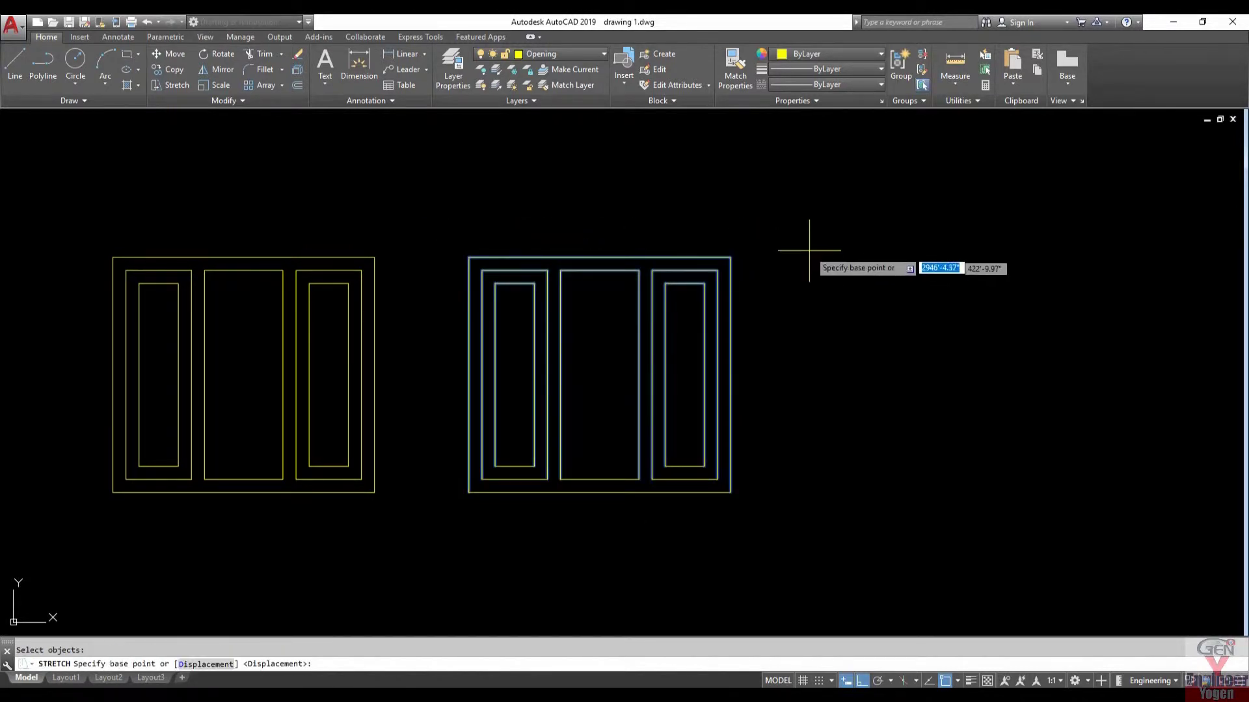
pyautogui.click(809, 251)
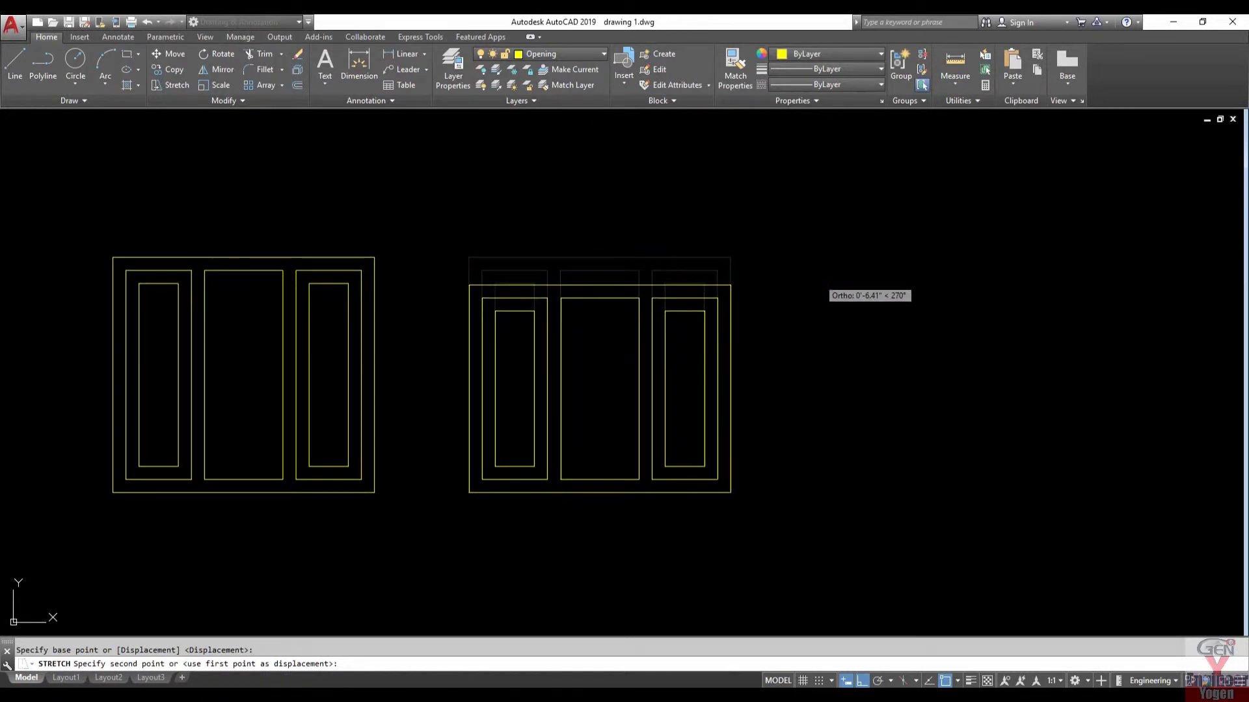
pyautogui.press('Escape')
pyautogui.press('Return')
pyautogui.click(807, 549)
pyautogui.click(440, 415)
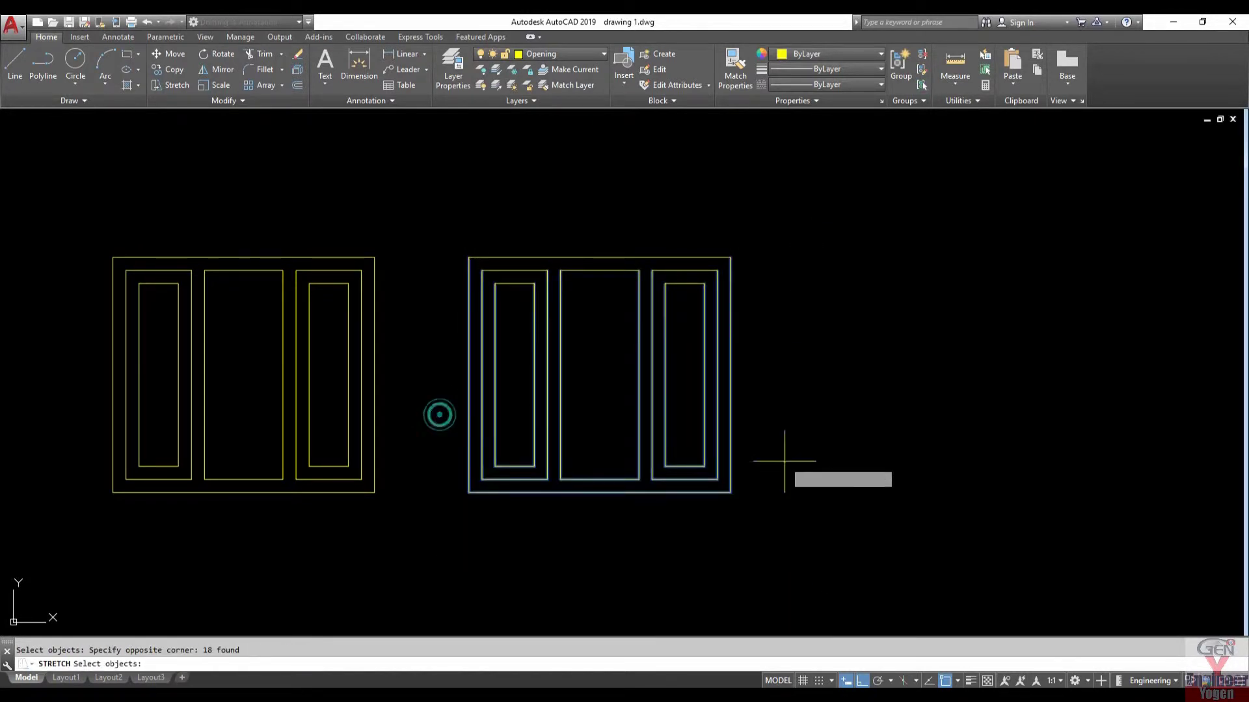
pyautogui.press('Return')
pyautogui.click(784, 462)
pyautogui.write("2'6")
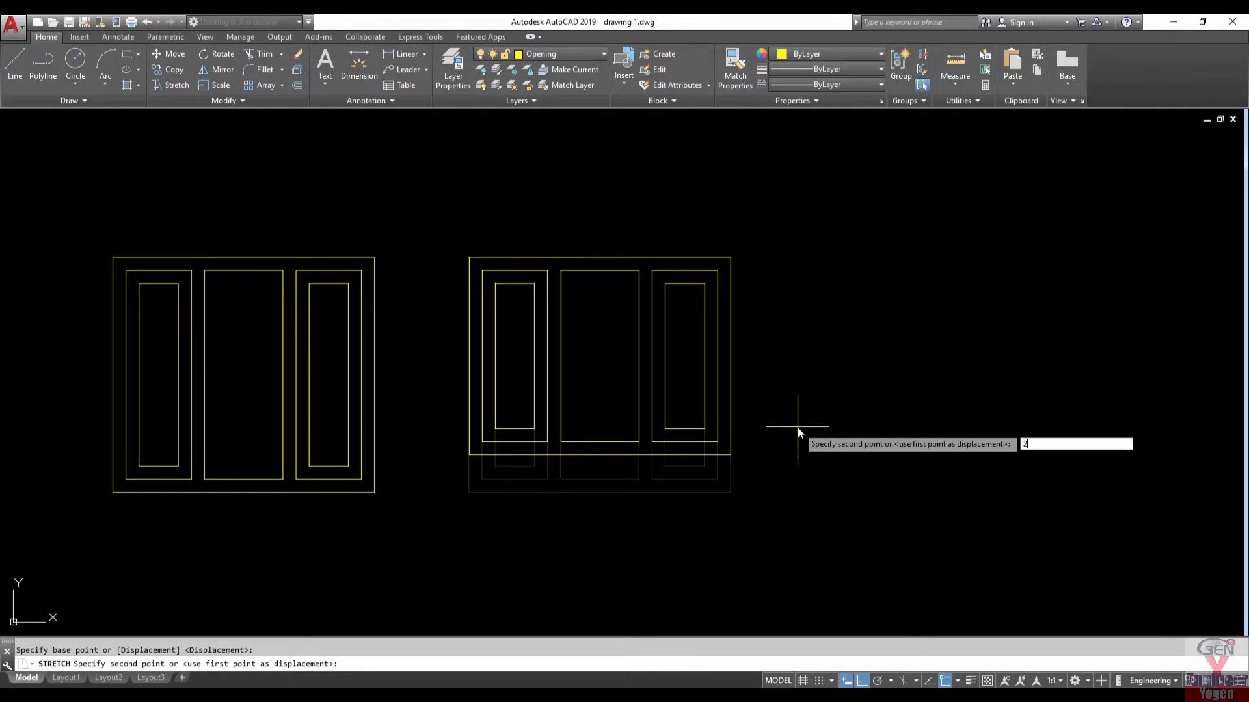
pyautogui.press('Return')
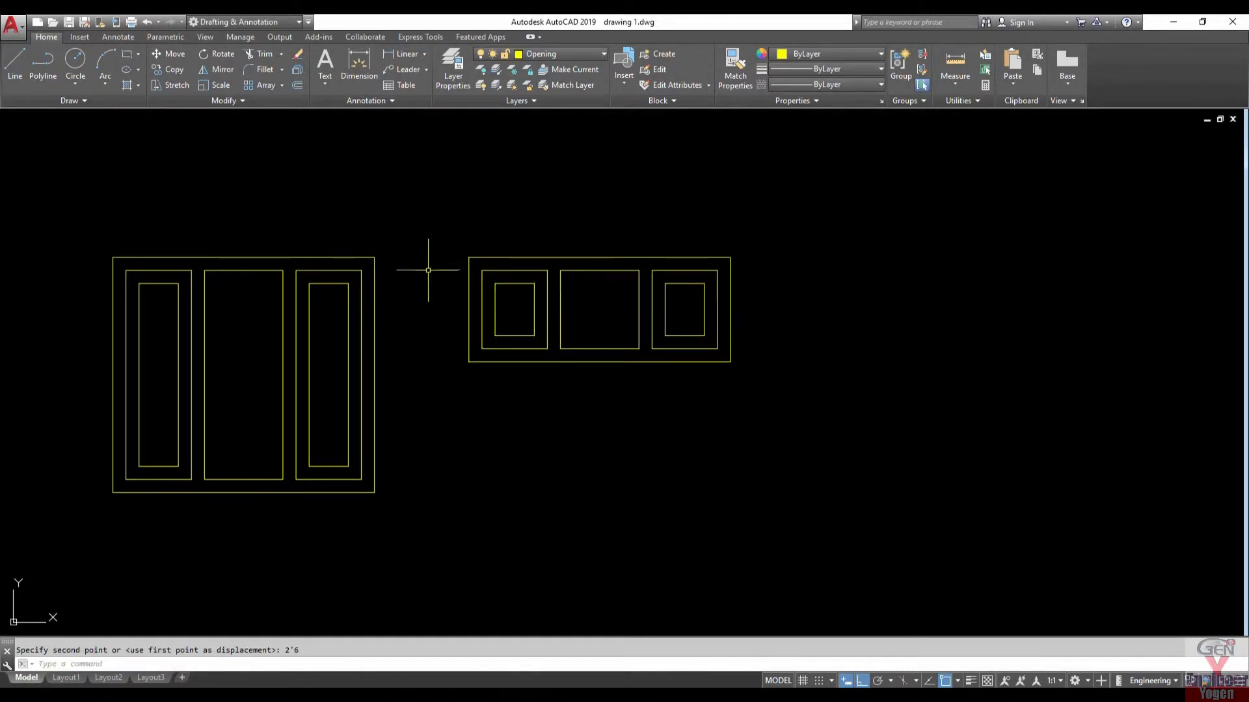
pyautogui.click(424, 222)
pyautogui.click(810, 401)
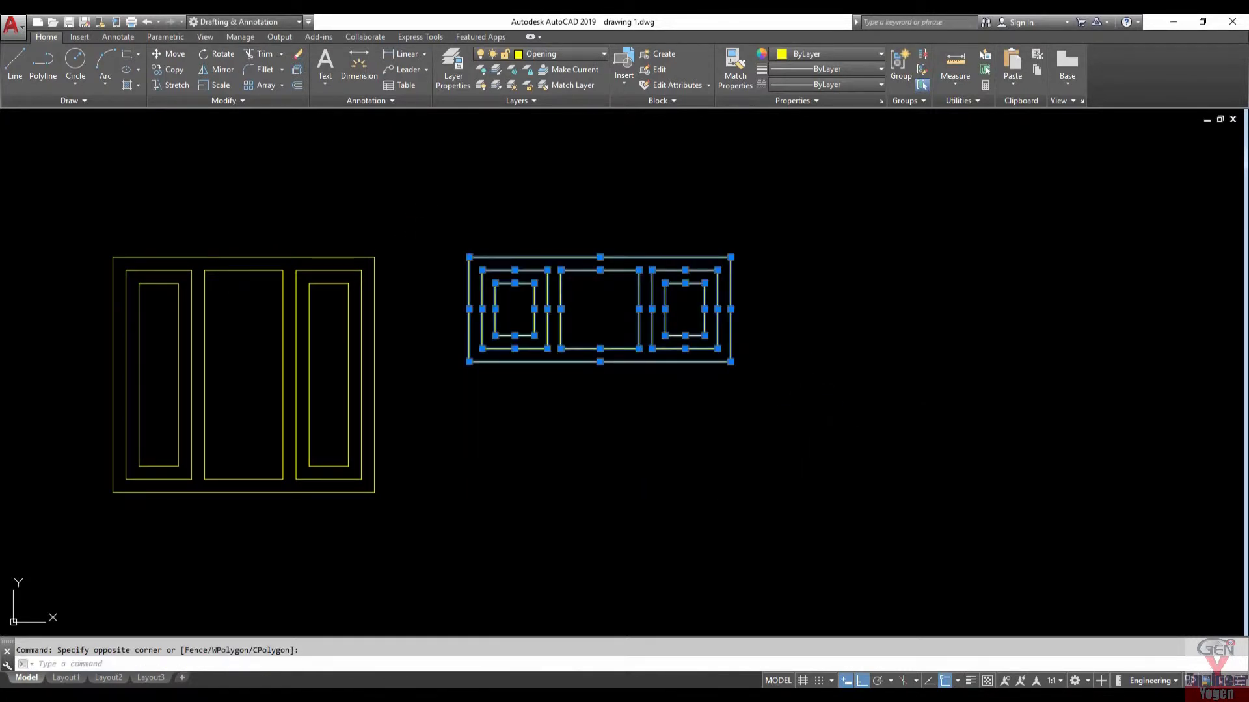
# Step: Make the shortened right-hand window a block named WINDOW (W2) with a picked base point
pyautogui.write('b')
pyautogui.press('Return')
pyautogui.write('WINDOW (W2)')
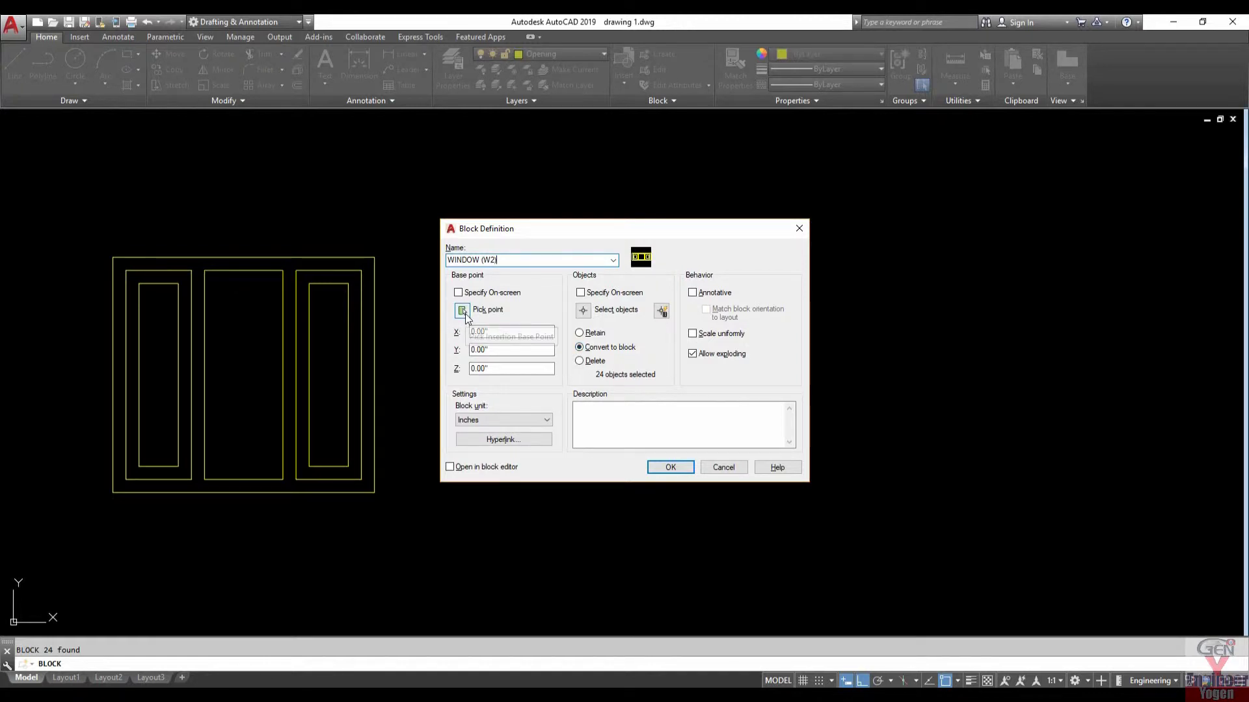
pyautogui.click(463, 311)
pyautogui.click(475, 365)
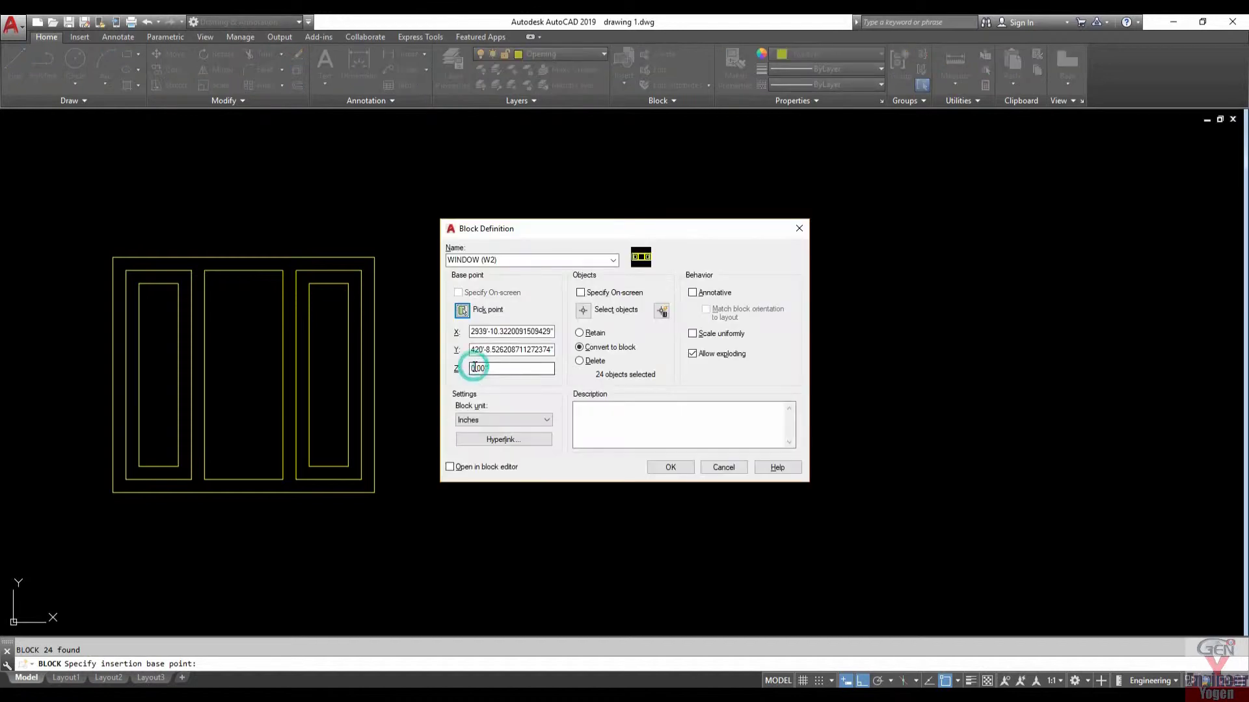
pyautogui.click(683, 466)
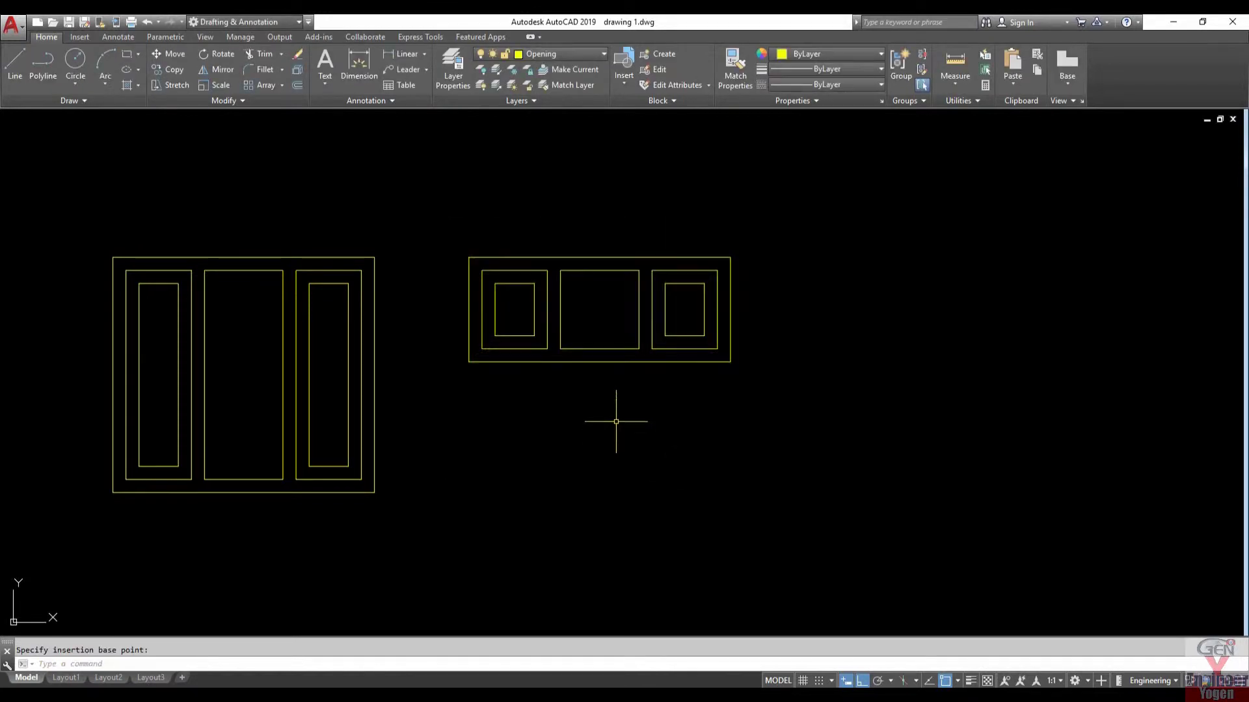
pyautogui.moveTo(732, 383); pyautogui.dragTo(623, 395, button='middle')
pyautogui.write('RE')
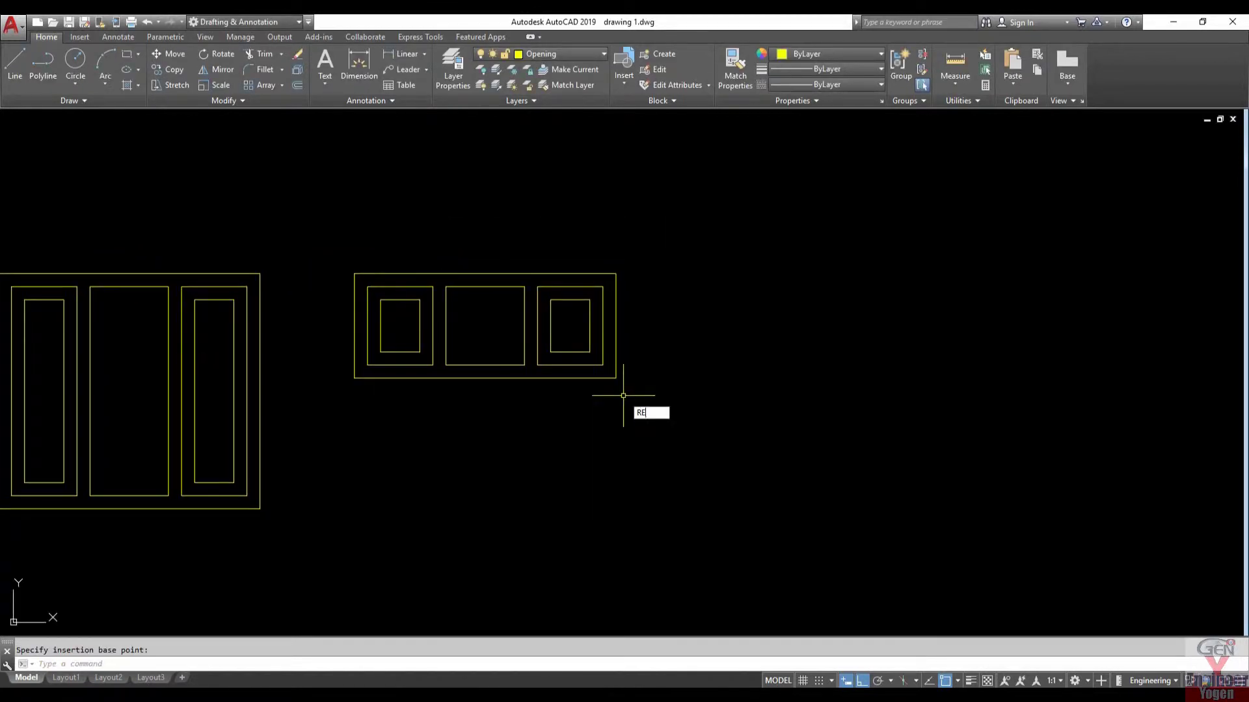
# Step: Draw a 3' by 4'6" door rectangle, redoing a wrongly sized first attempt
pyautogui.write('C')
pyautogui.press('Return')
pyautogui.click(704, 465)
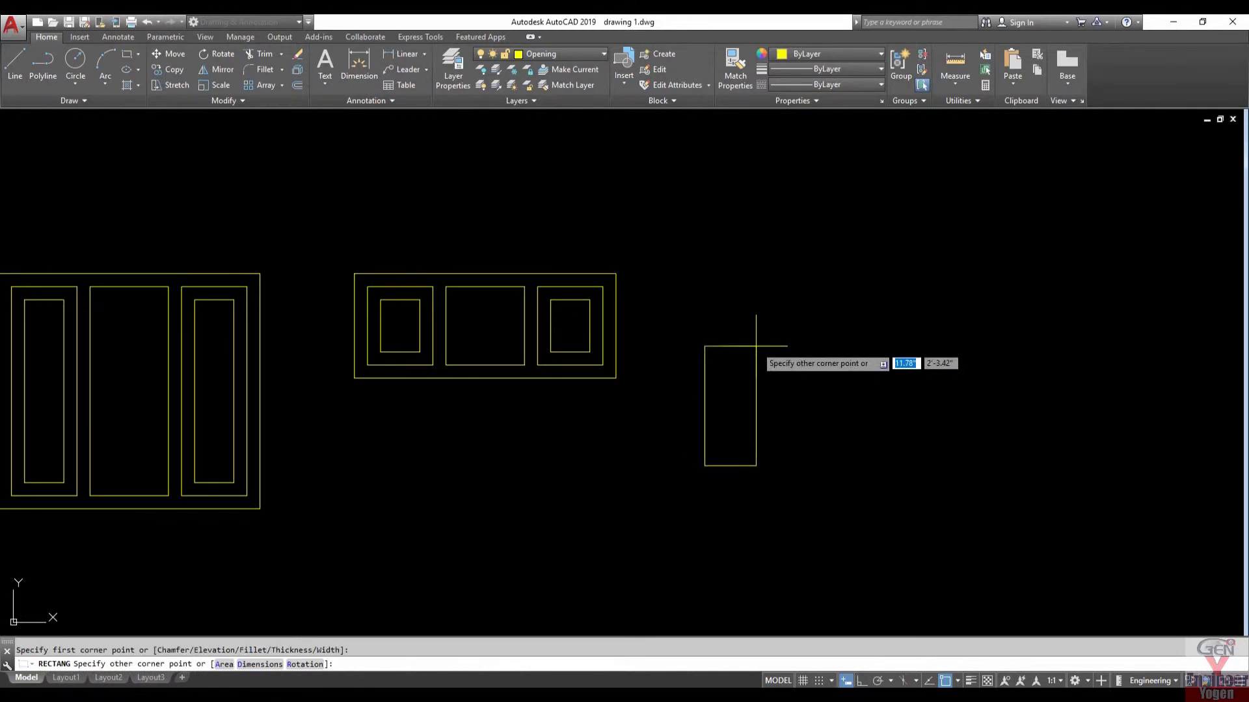
pyautogui.press('Tab')
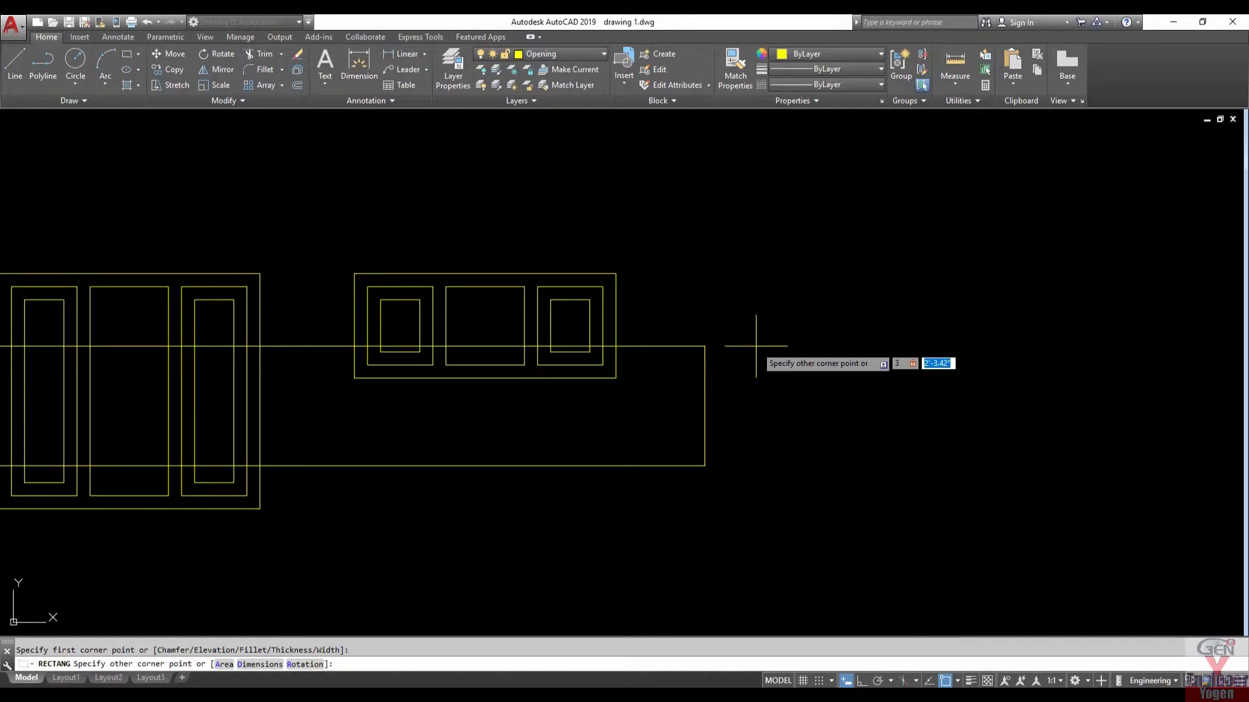
pyautogui.press('Escape')
pyautogui.write('REC')
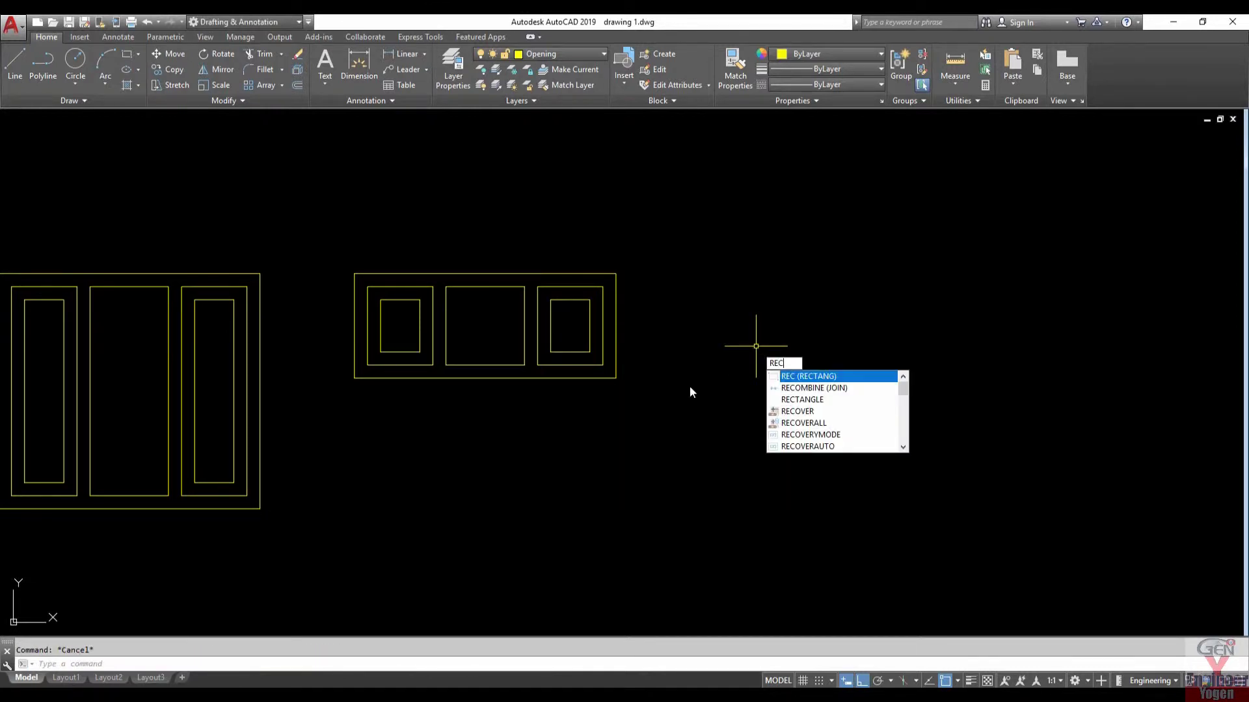
pyautogui.press('Return')
pyautogui.click(686, 385)
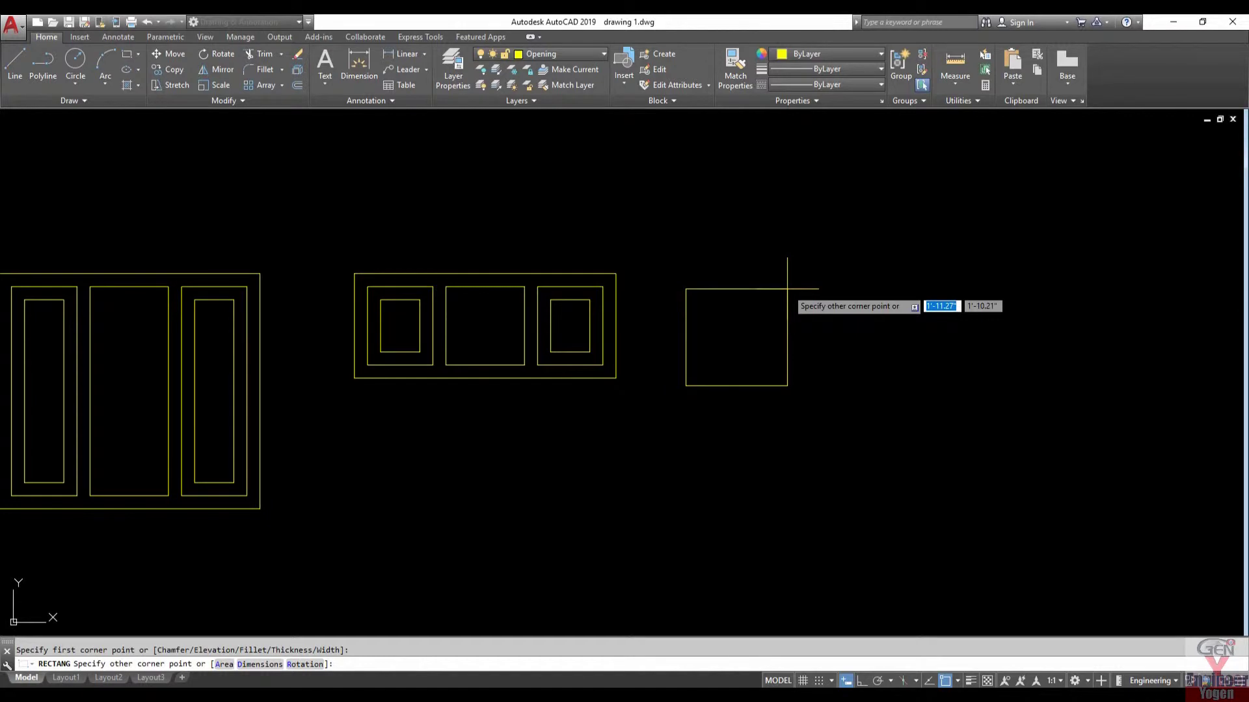
pyautogui.write("'")
pyautogui.press('Tab')
pyautogui.write("4'6")
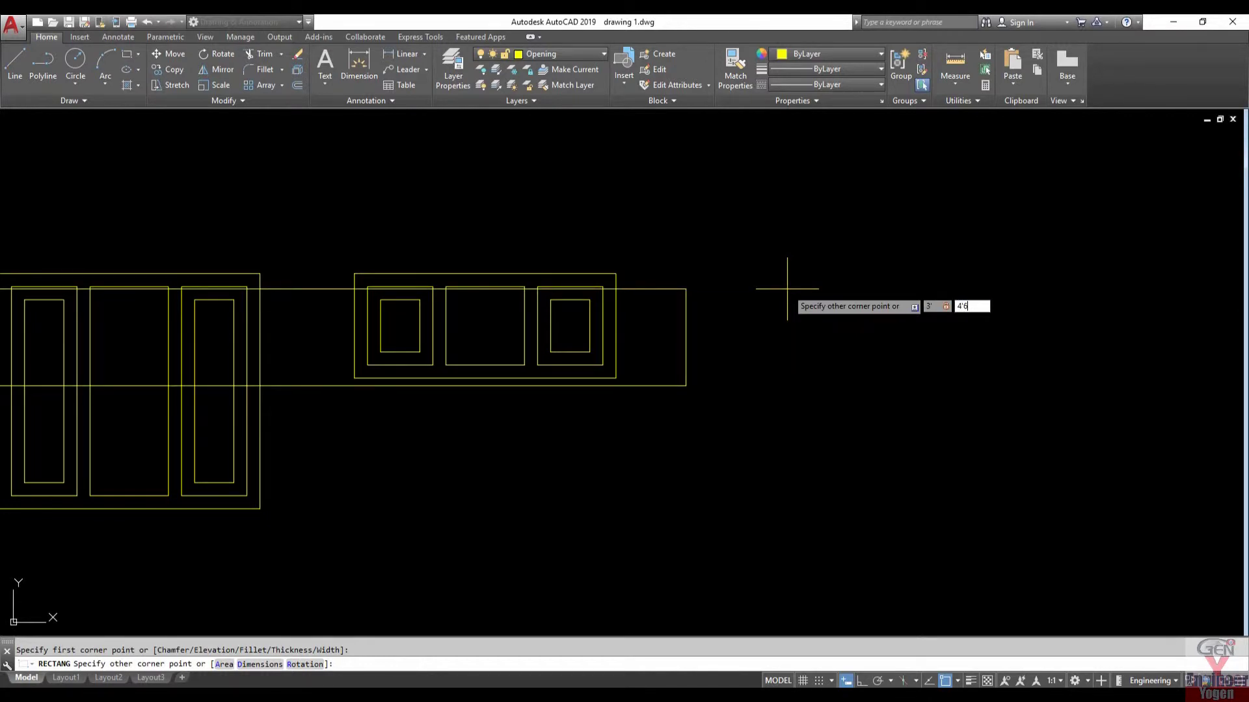
pyautogui.press('Return')
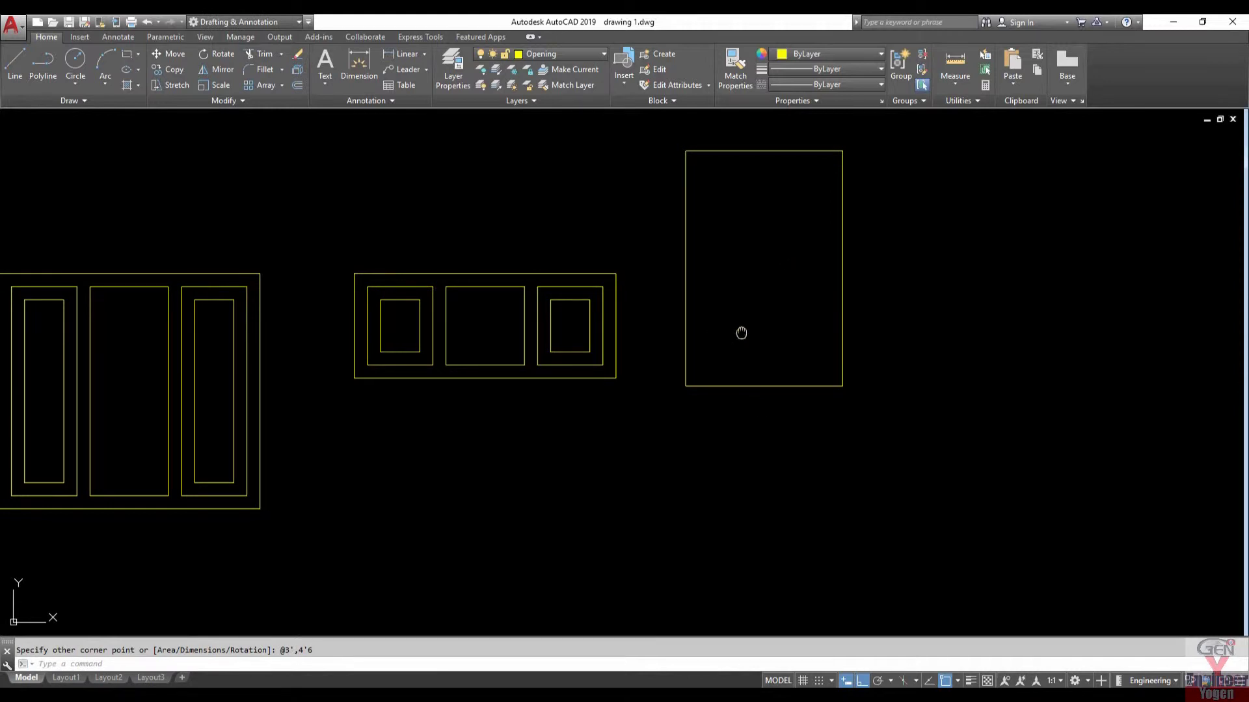
pyautogui.moveTo(741, 333); pyautogui.dragTo(758, 388, button='middle')
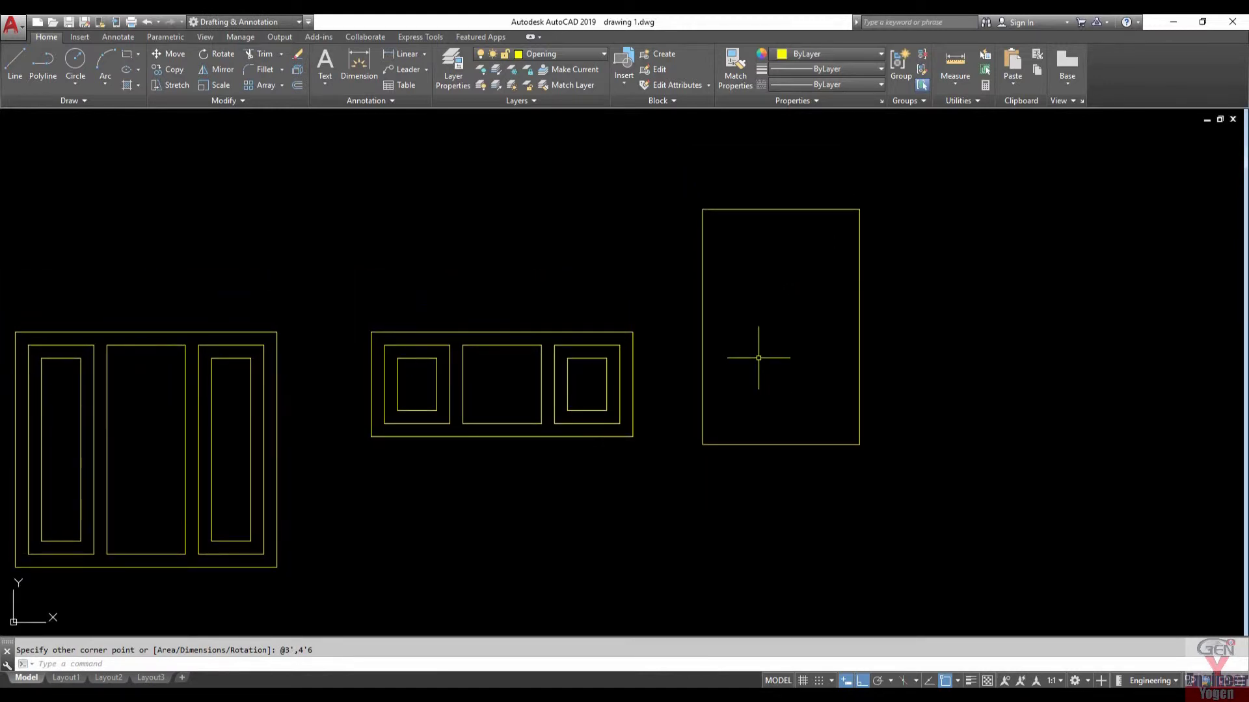
# Step: Offset the door rectangle 3" inward to form its inner frame
pyautogui.write('o')
pyautogui.press('Return')
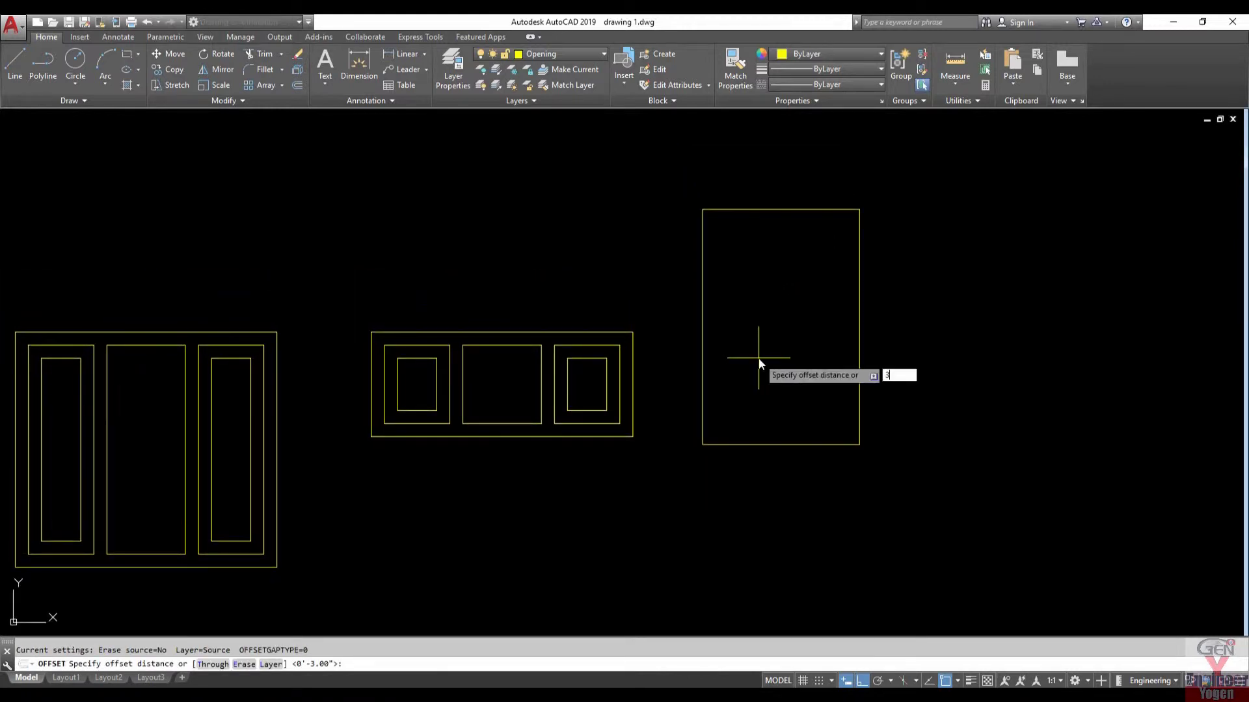
pyautogui.press('Return')
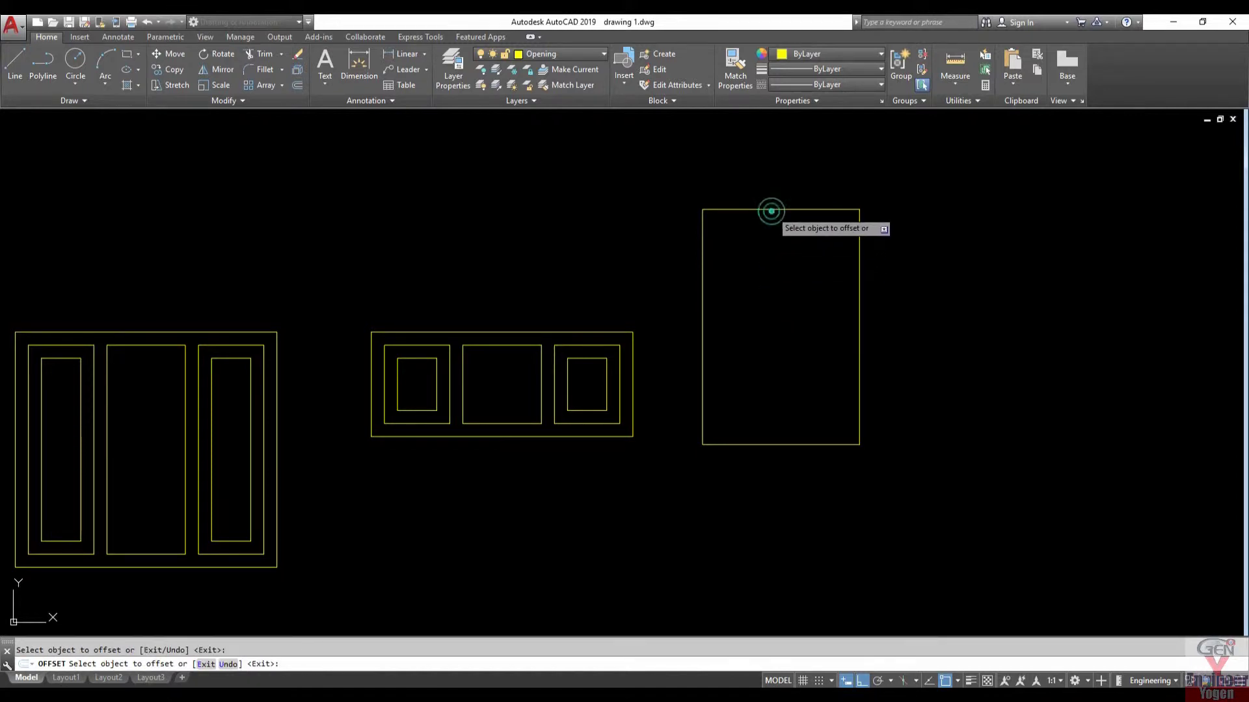
pyautogui.click(771, 210)
pyautogui.click(783, 257)
pyautogui.press('Escape')
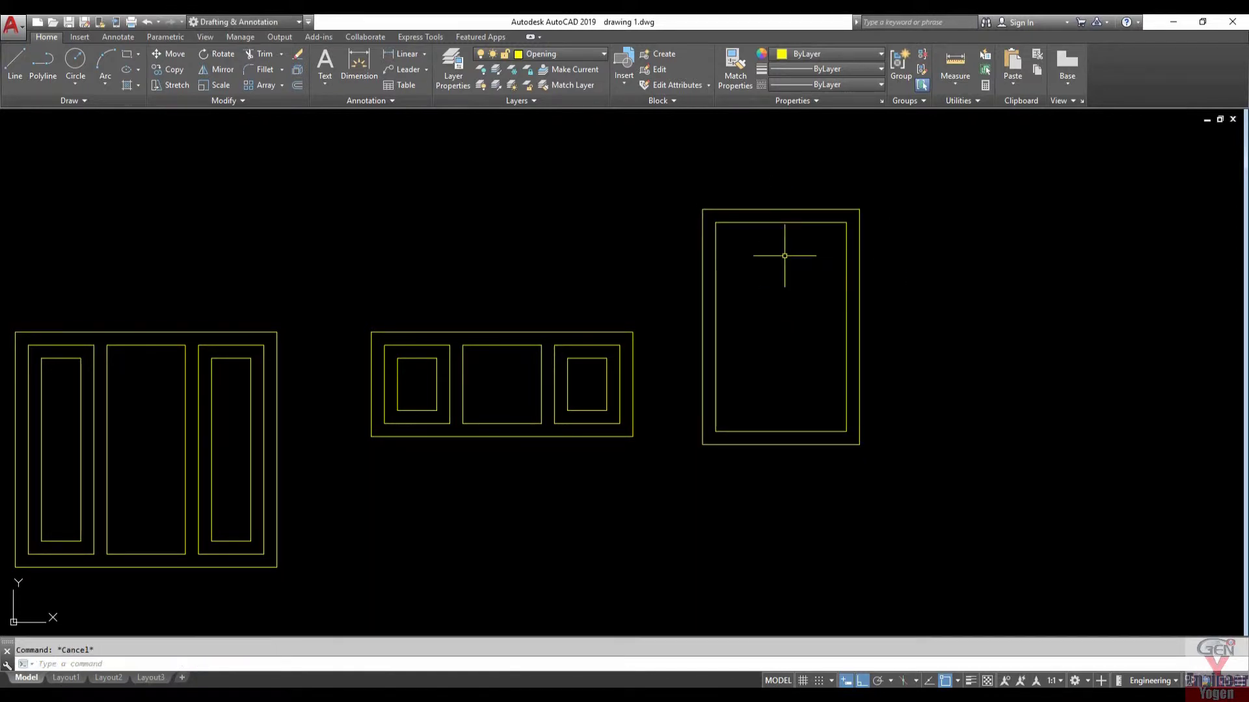
# Step: Draw a vertical centre line from the inner rectangle's top midpoint to its bottom
pyautogui.write('L')
pyautogui.press('Return')
pyautogui.click(781, 222)
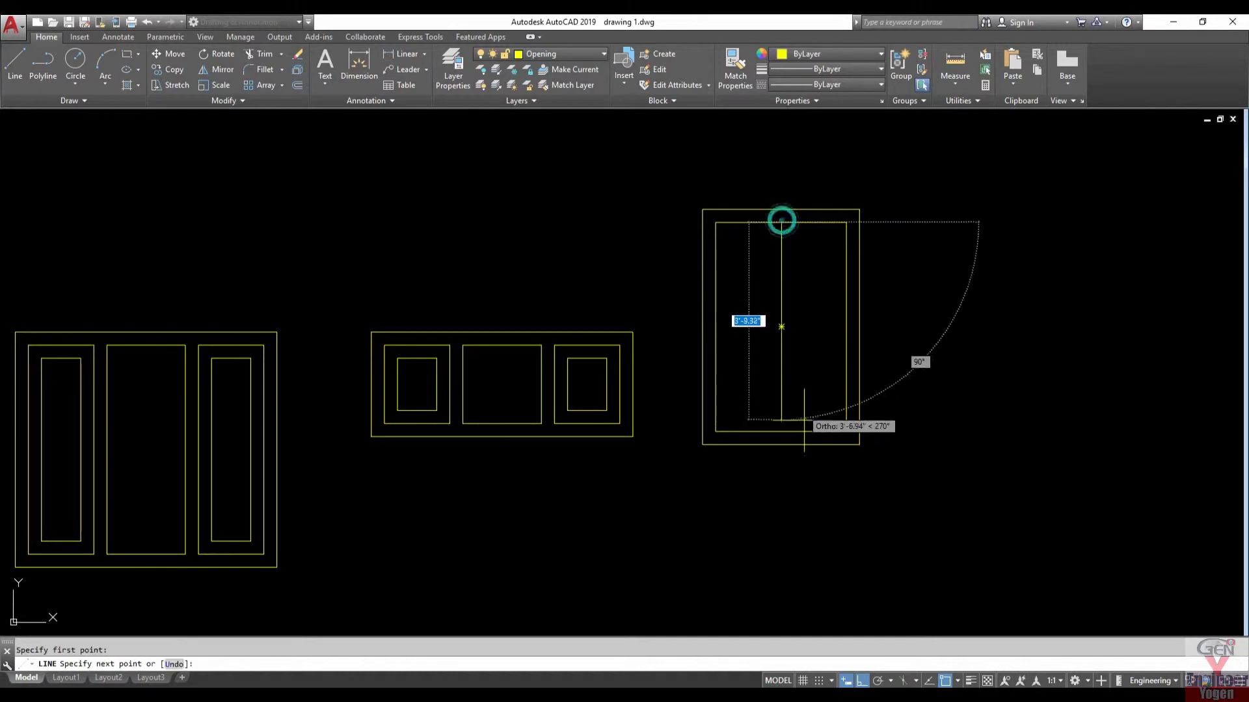
pyautogui.click(776, 432)
pyautogui.press('Escape')
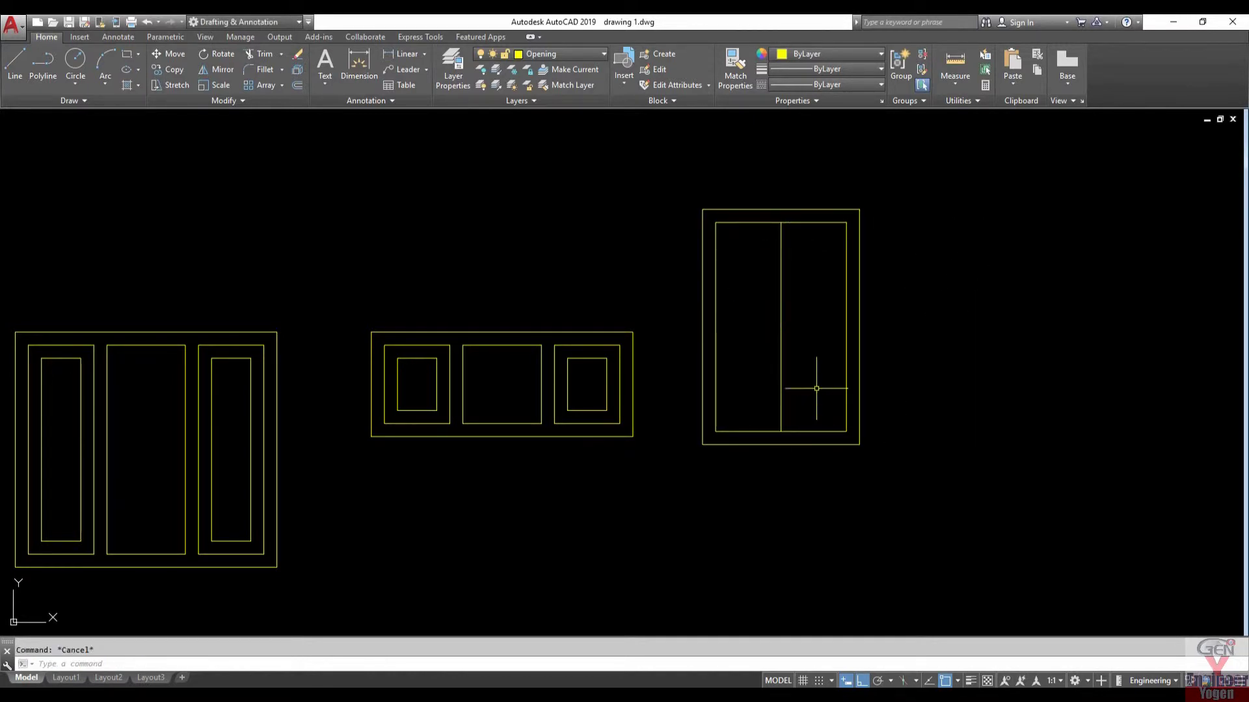
pyautogui.write('O')
# Step: Offset the centre line 3" to both sides and the inner rectangle 3" inward
pyautogui.press('Return')
pyautogui.press('Return')
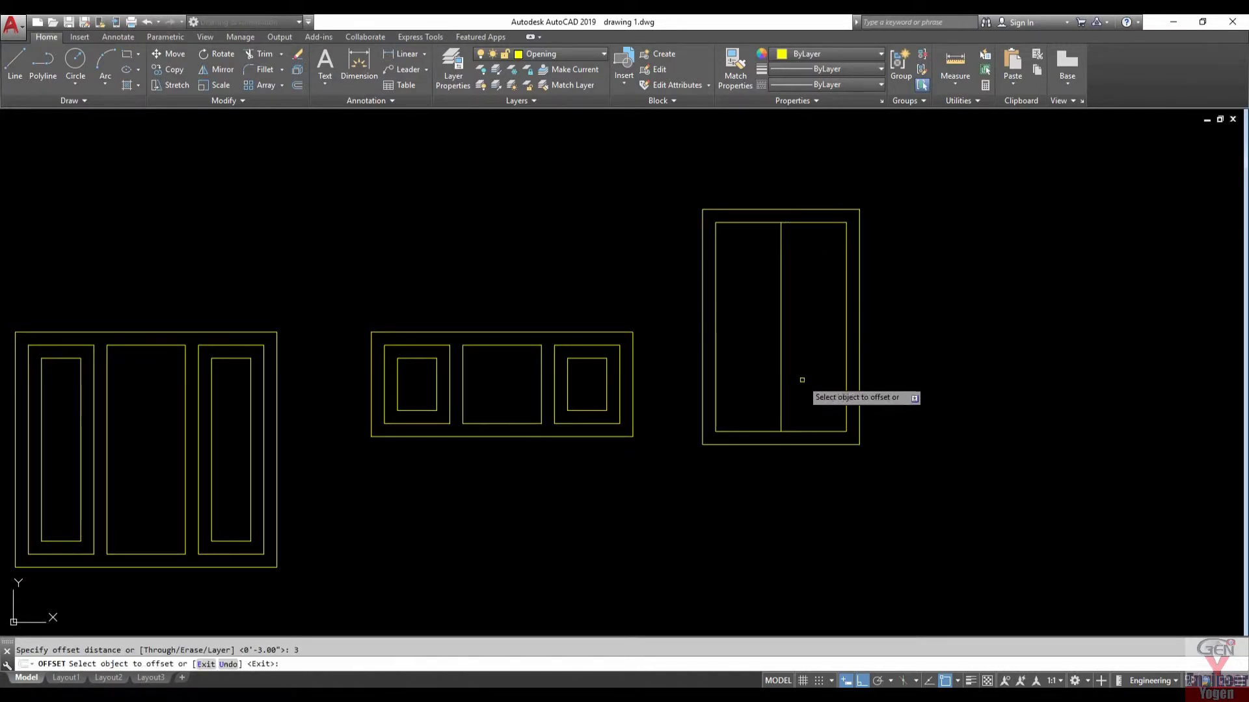
pyautogui.click(781, 364)
pyautogui.click(781, 369)
pyautogui.click(800, 366)
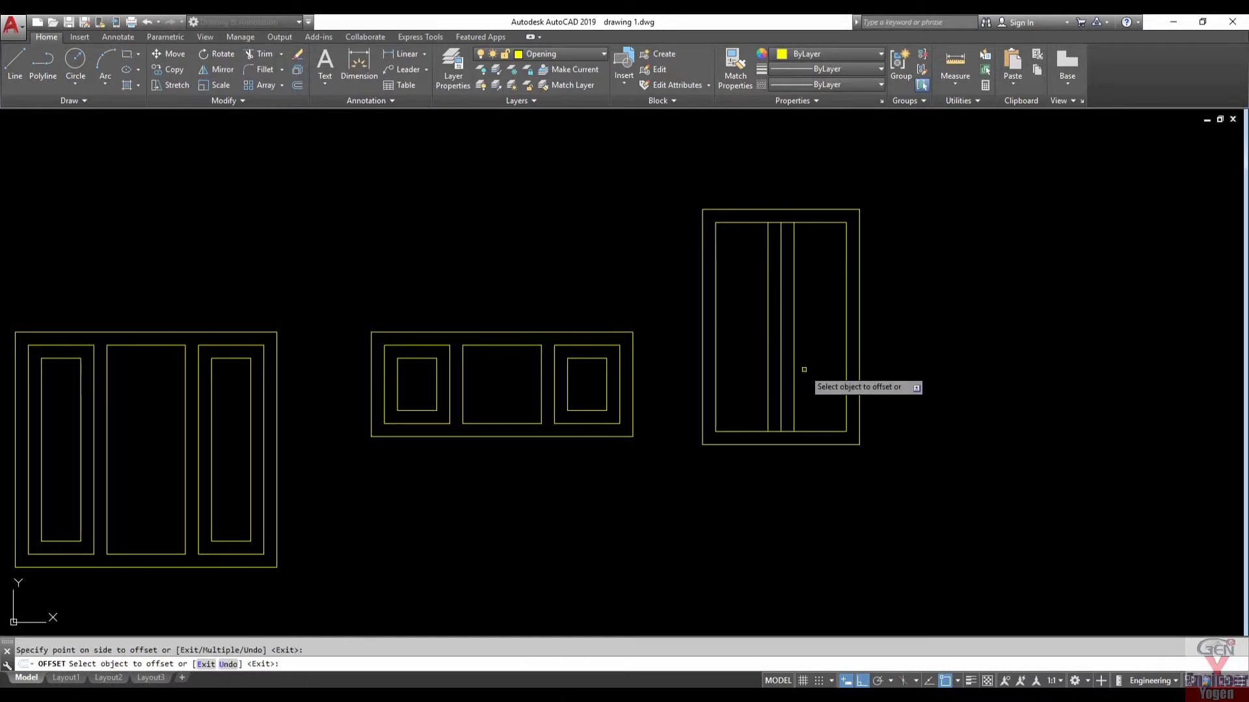
pyautogui.click(807, 222)
pyautogui.click(817, 291)
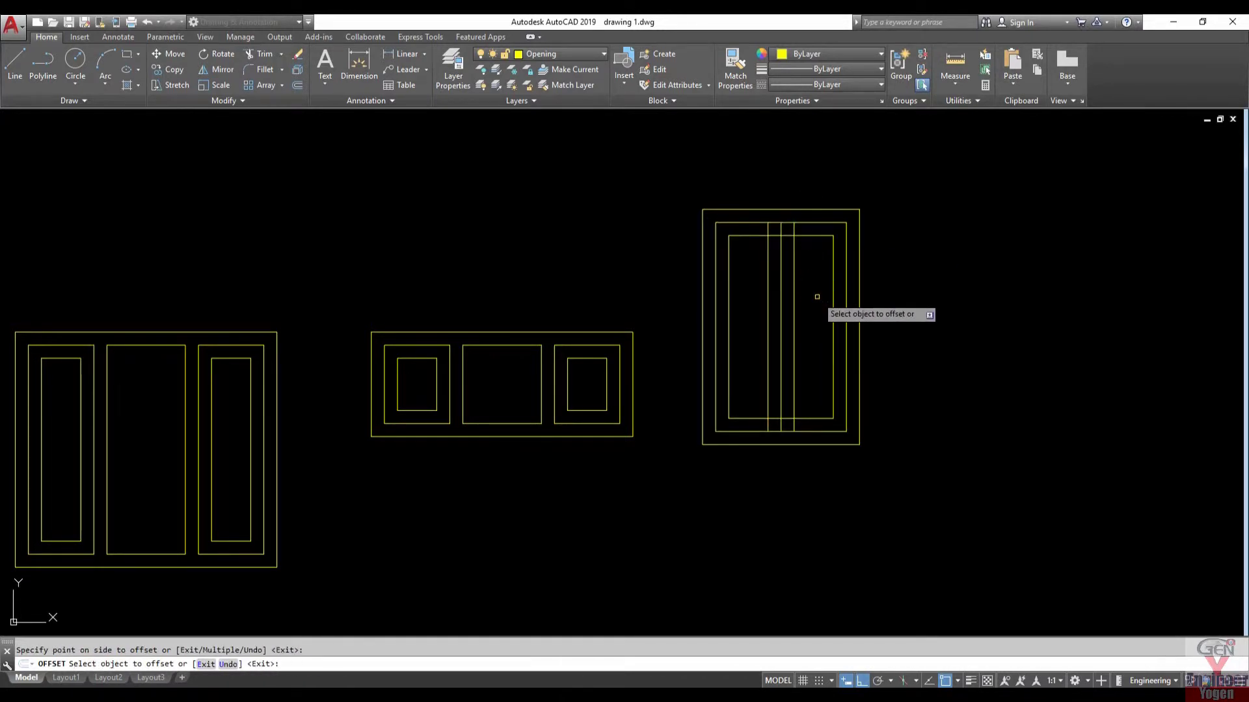
pyautogui.press('Escape')
# Step: Trim the inner top edge between the centre lines and both mullion stubs below the leaves
pyautogui.write('tr')
pyautogui.press('Return')
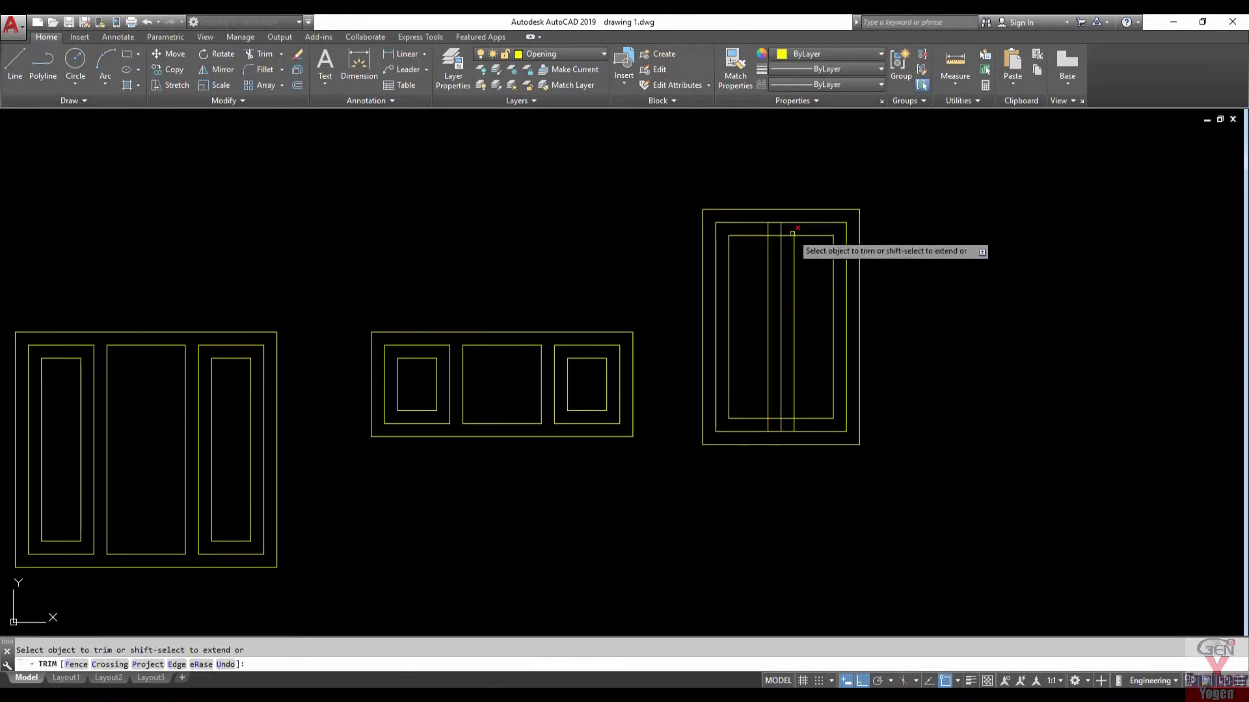
pyautogui.scroll(2, 791, 234)
pyautogui.click(784, 237)
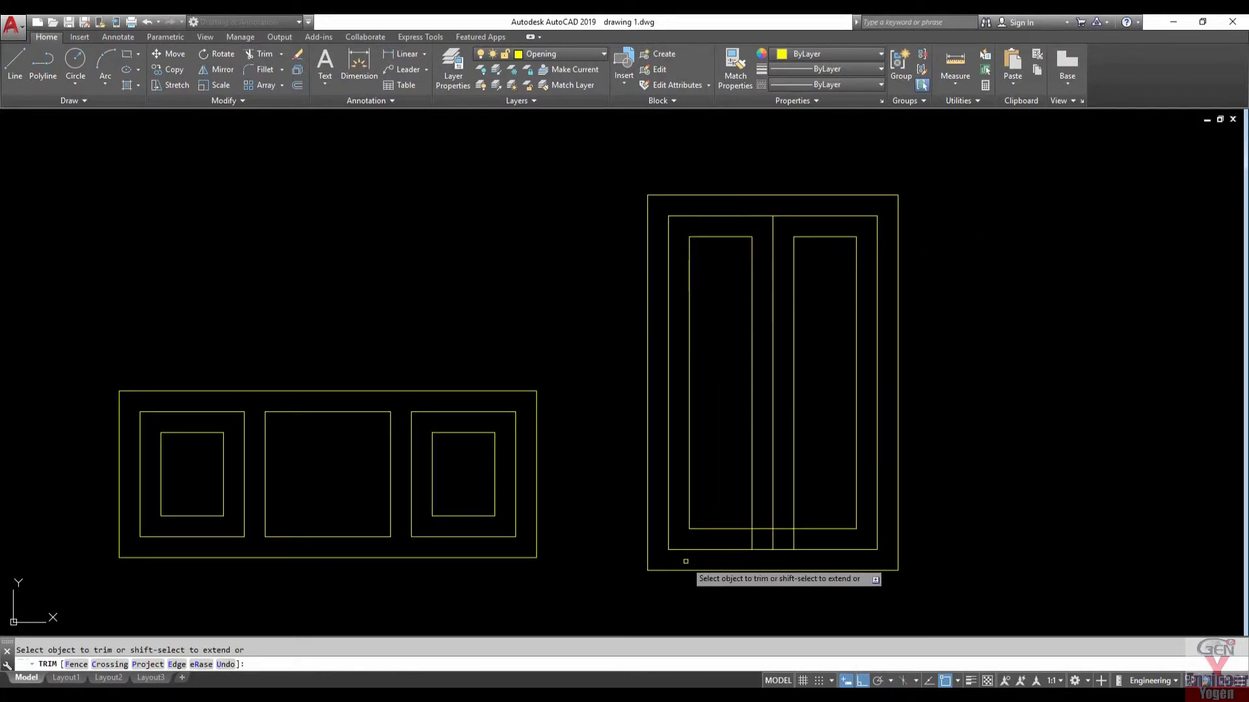
pyautogui.click(753, 543)
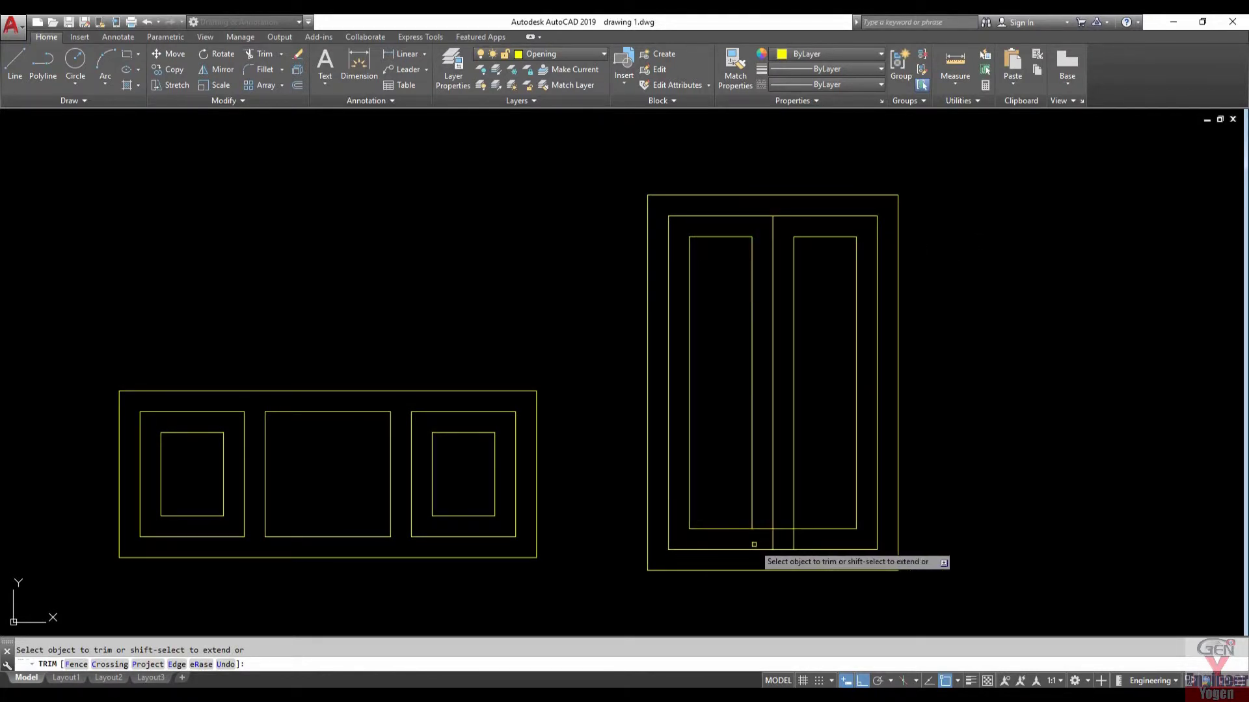
pyautogui.click(793, 534)
pyautogui.scroll(-3, 706, 519)
pyautogui.press('Escape')
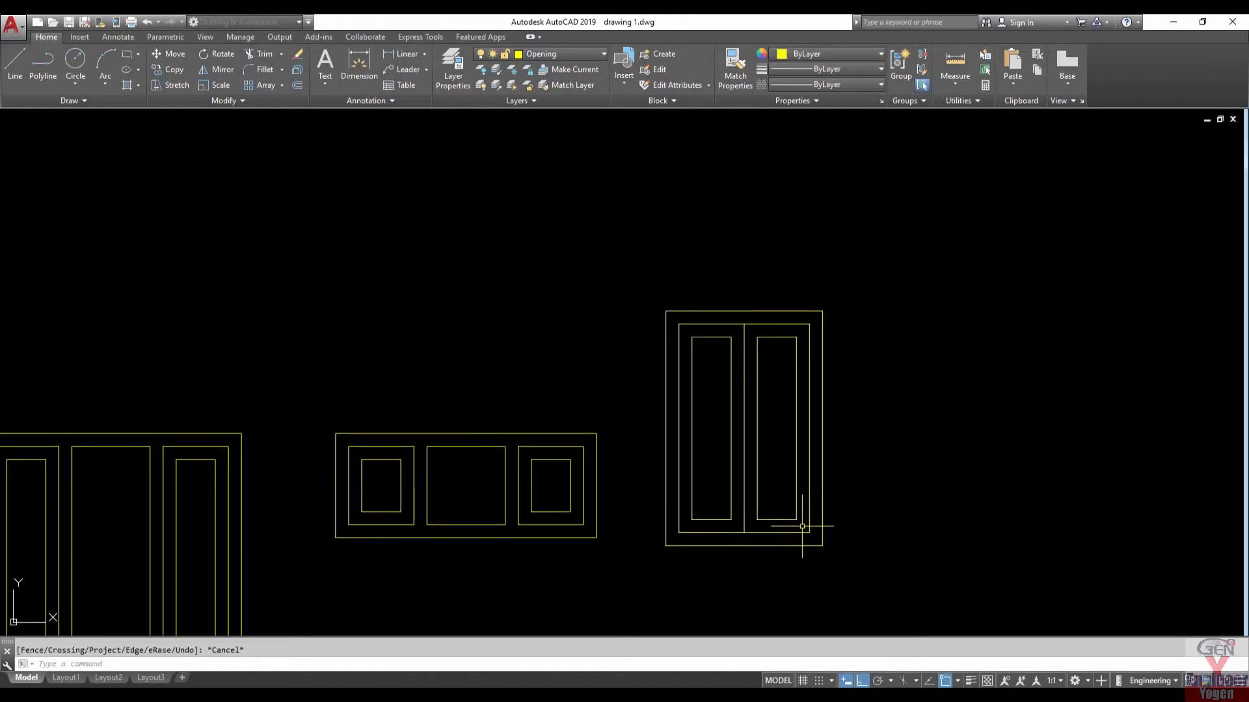
pyautogui.scroll(1, 791, 401)
pyautogui.click(875, 455)
# Step: Make the door elevation a block named WINDOW (W1) based at its lower-left corner
pyautogui.click(608, 174)
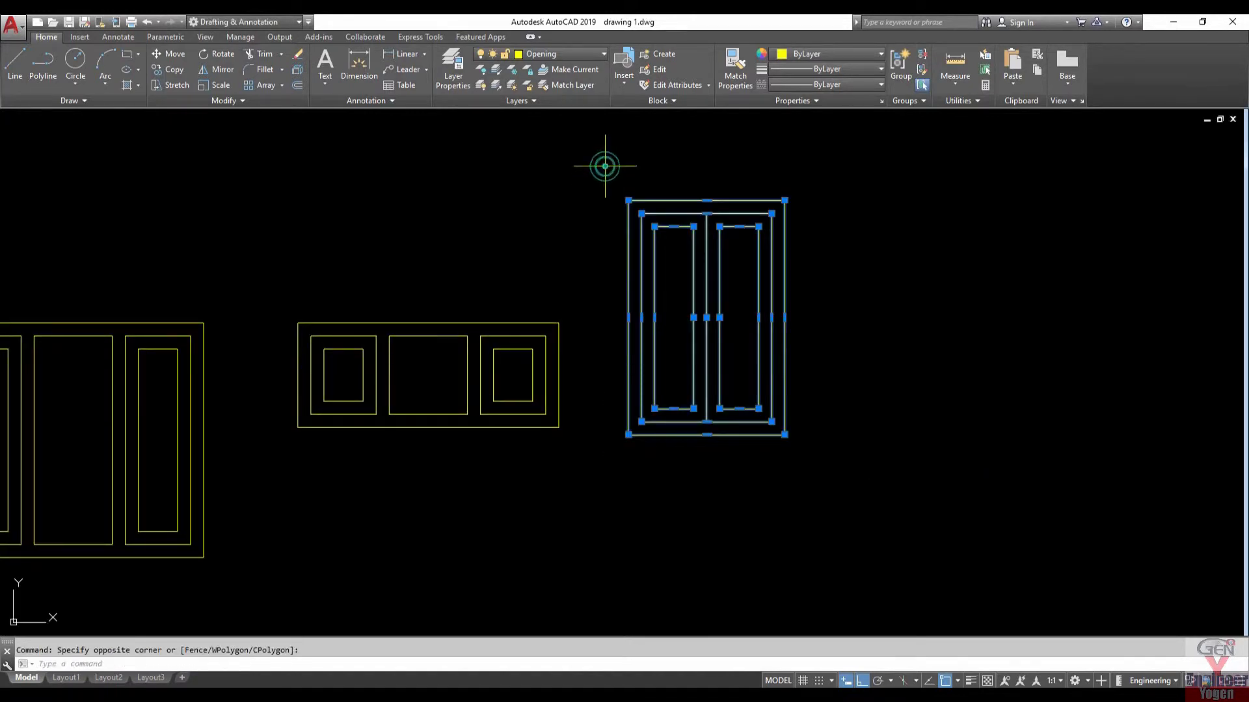
pyautogui.press('Return')
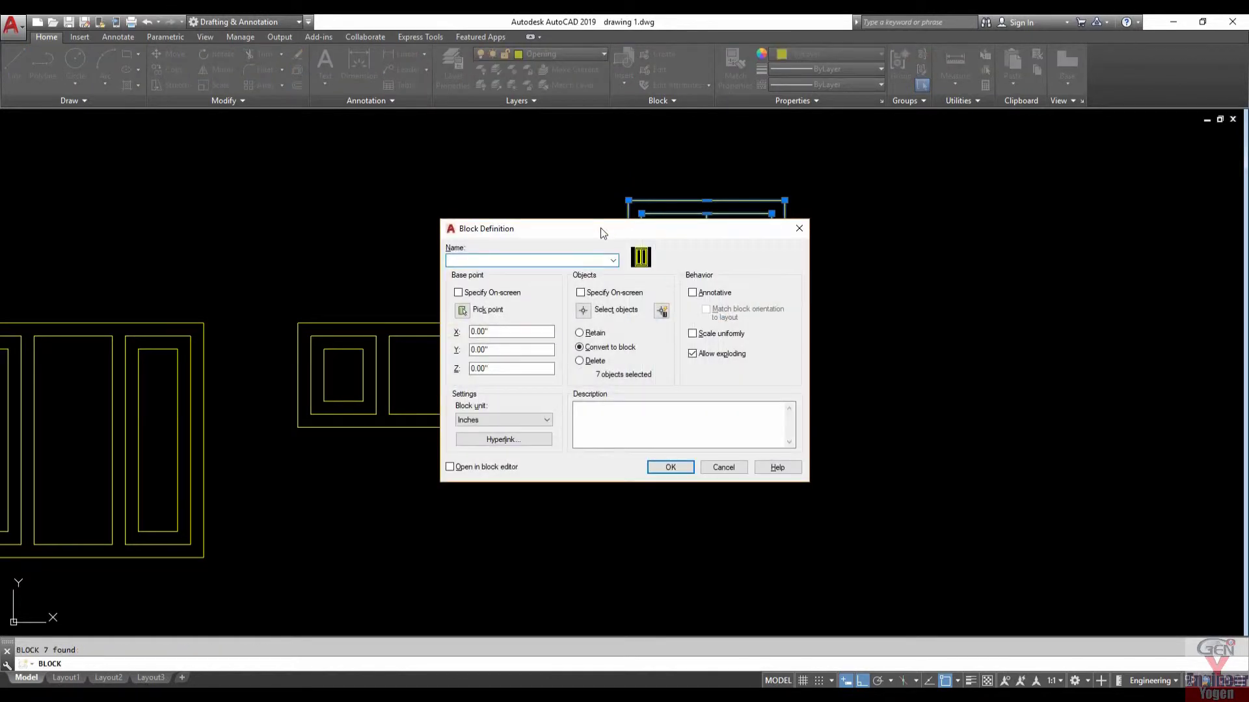
pyautogui.write('WINDOW (W1')
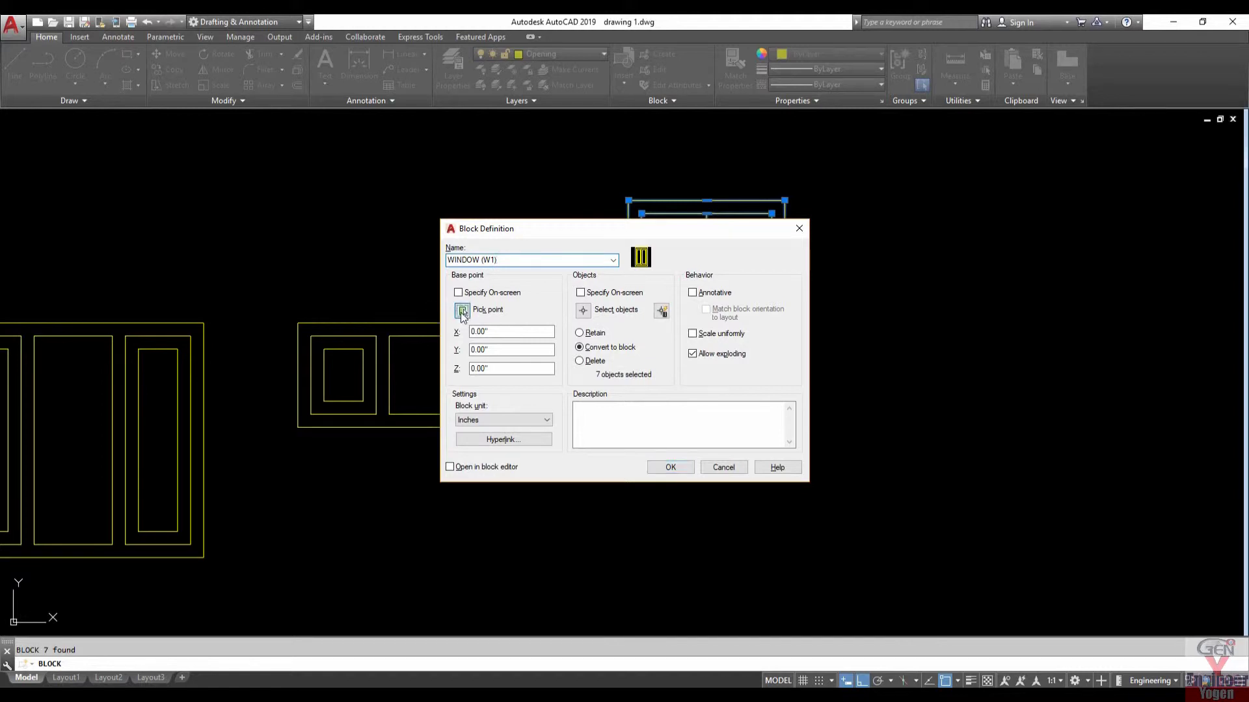
pyautogui.click(463, 310)
pyautogui.click(628, 422)
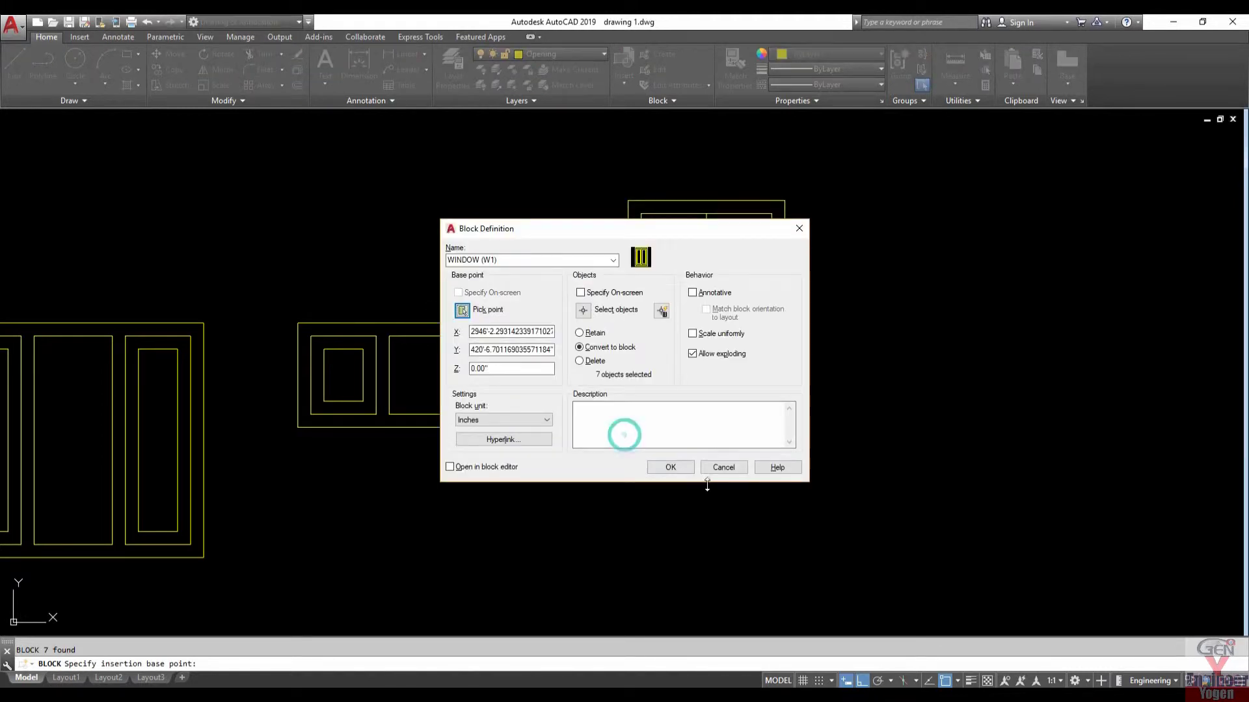
pyautogui.click(671, 467)
# Step: Move the WINDOW (W1) block down so its top aligns with the windows, then save
pyautogui.click(641, 418)
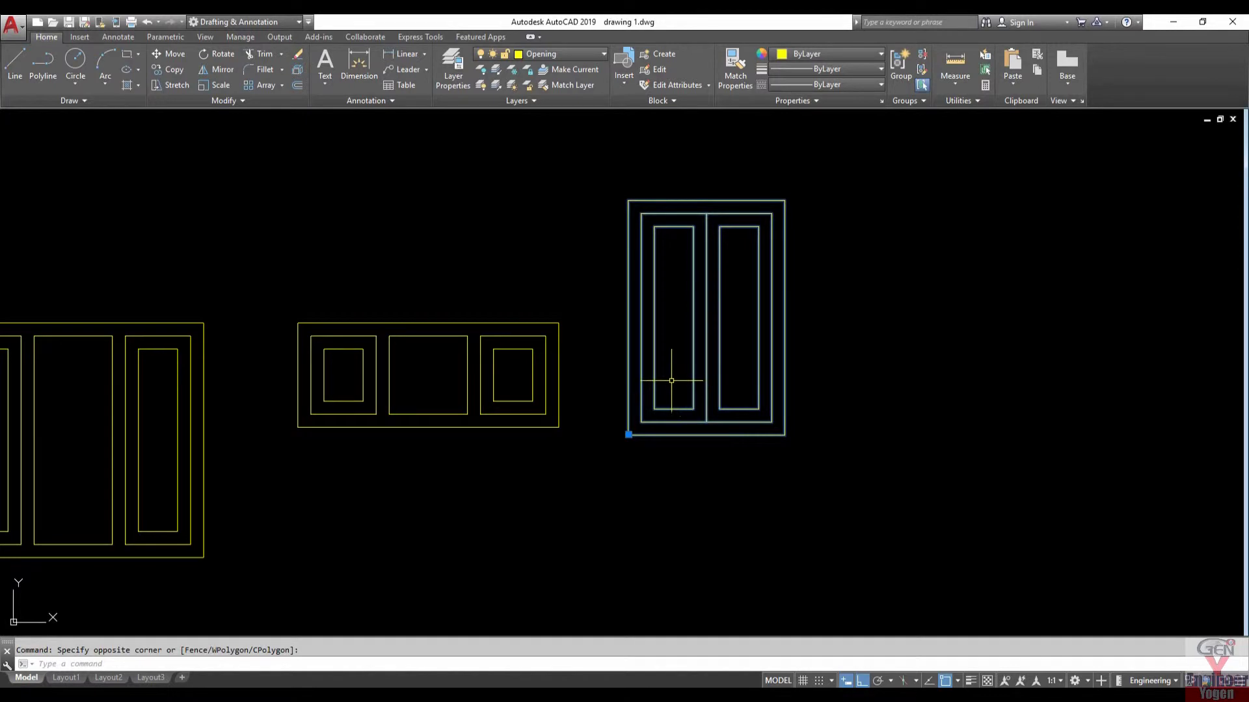
pyautogui.write('m')
pyautogui.press('Return')
pyautogui.click(628, 200)
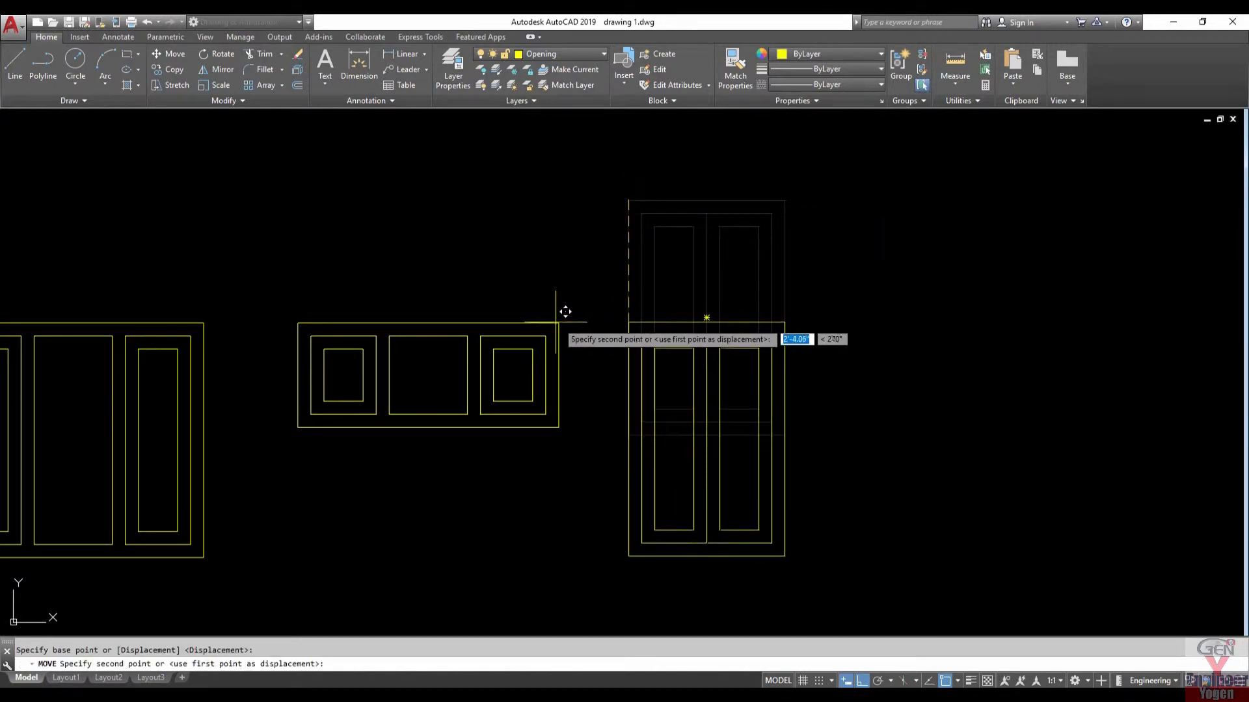
pyautogui.click(628, 323)
pyautogui.scroll(-4, 676, 393)
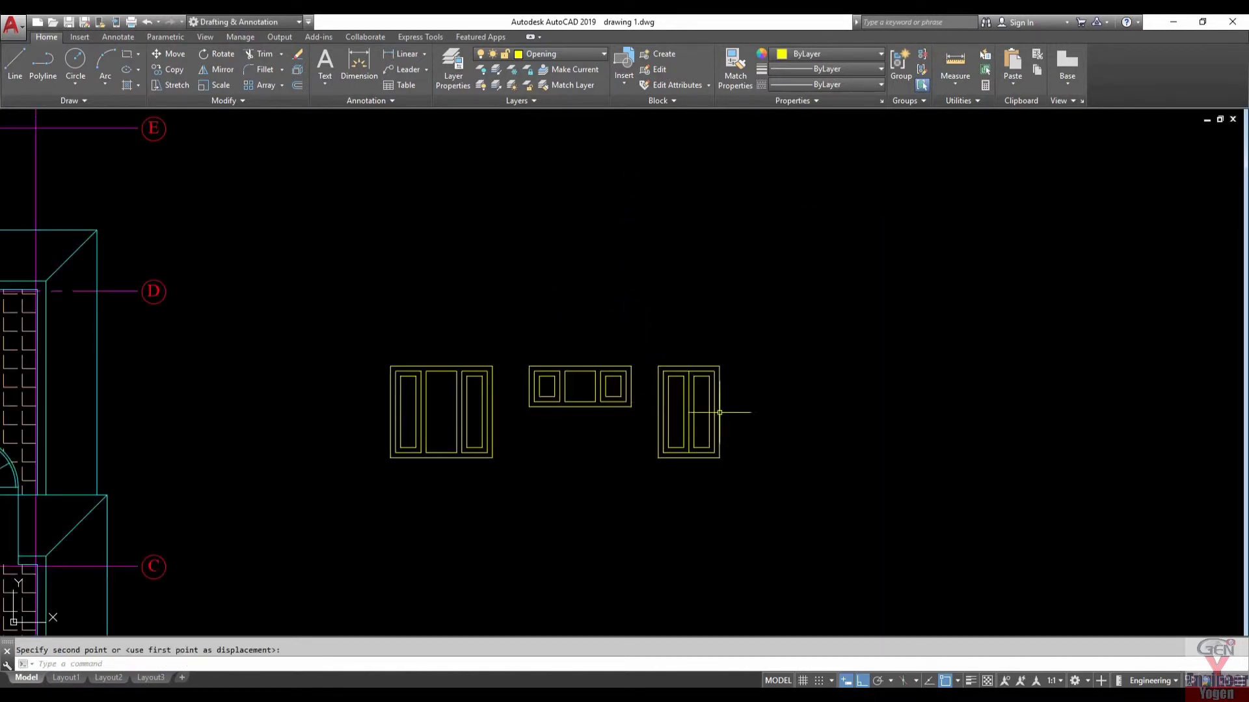
pyautogui.moveTo(719, 412); pyautogui.dragTo(552, 376, button='middle')
pyautogui.scroll(2, 508, 358)
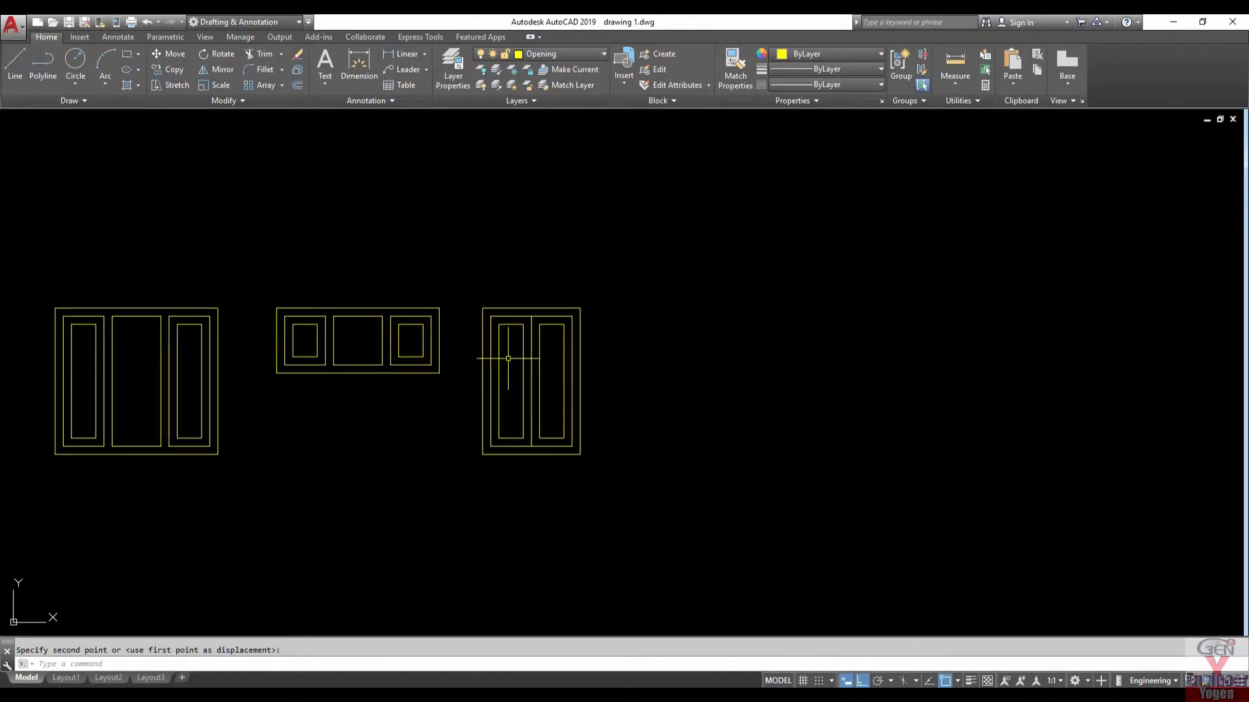
pyautogui.hotkey('ctrl', 's')
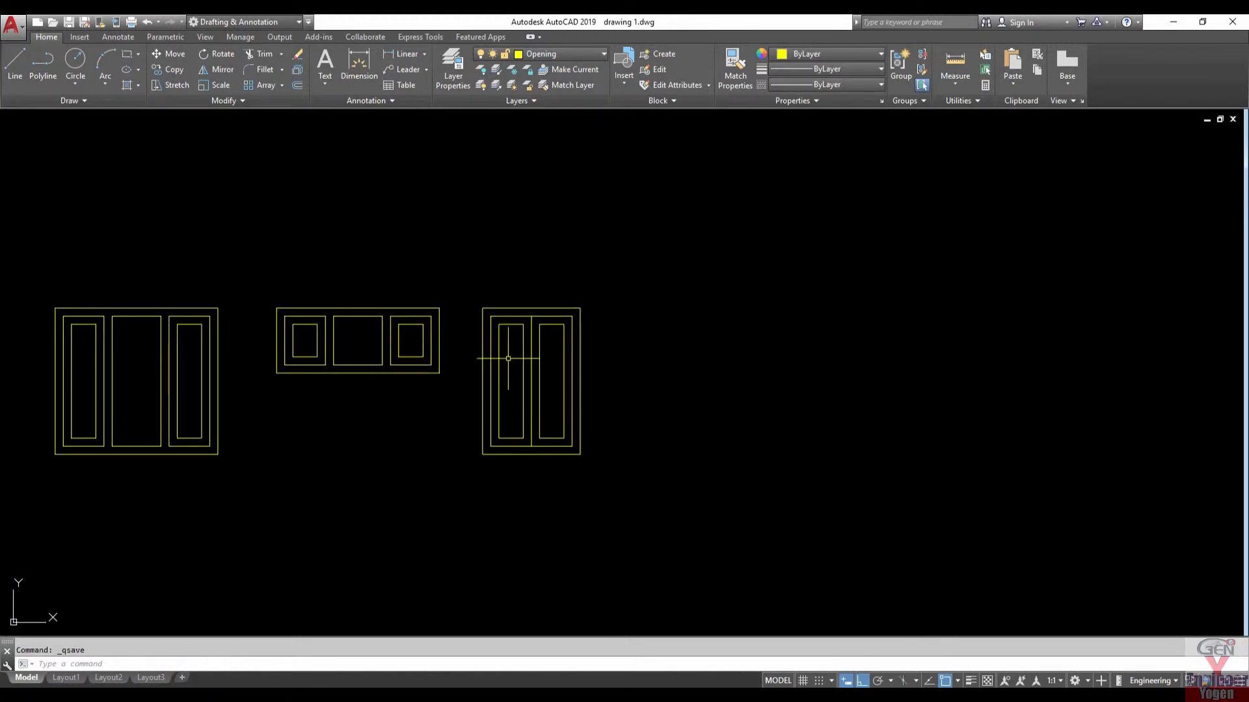
# Step: Draw a 3' by 1'6" ventilator rectangle to the right of the door
pyautogui.write('REC')
pyautogui.press('Return')
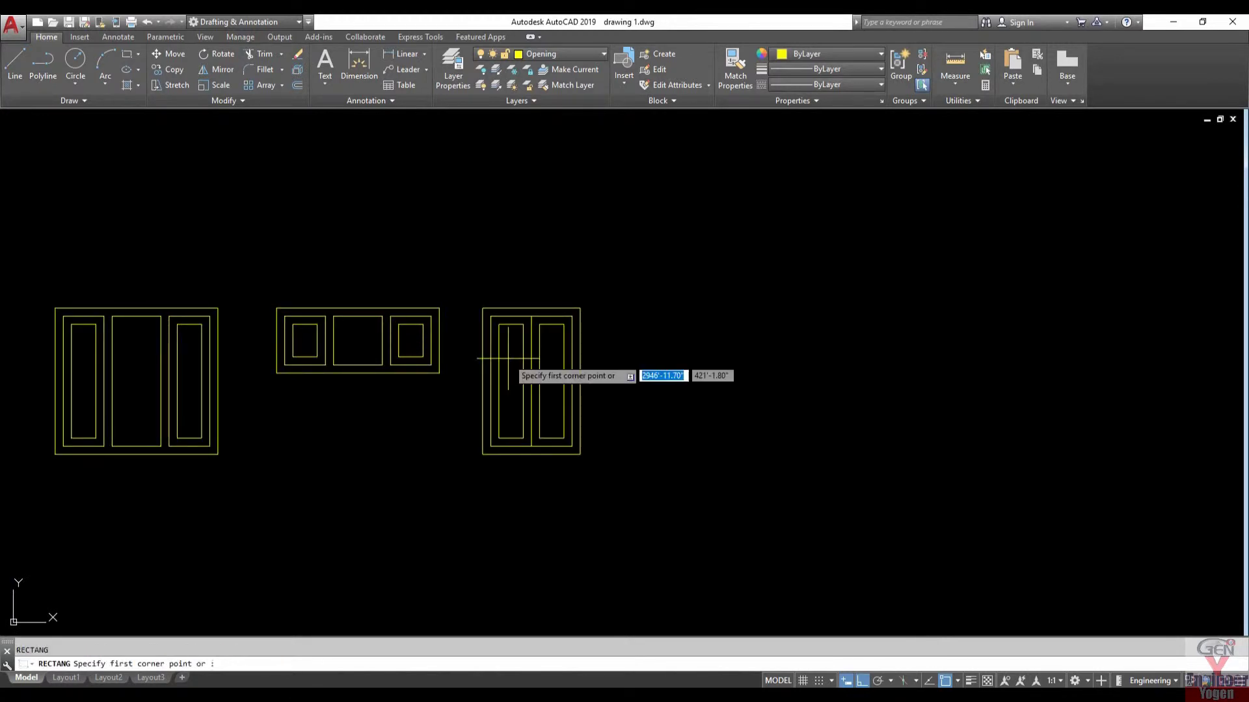
pyautogui.click(631, 454)
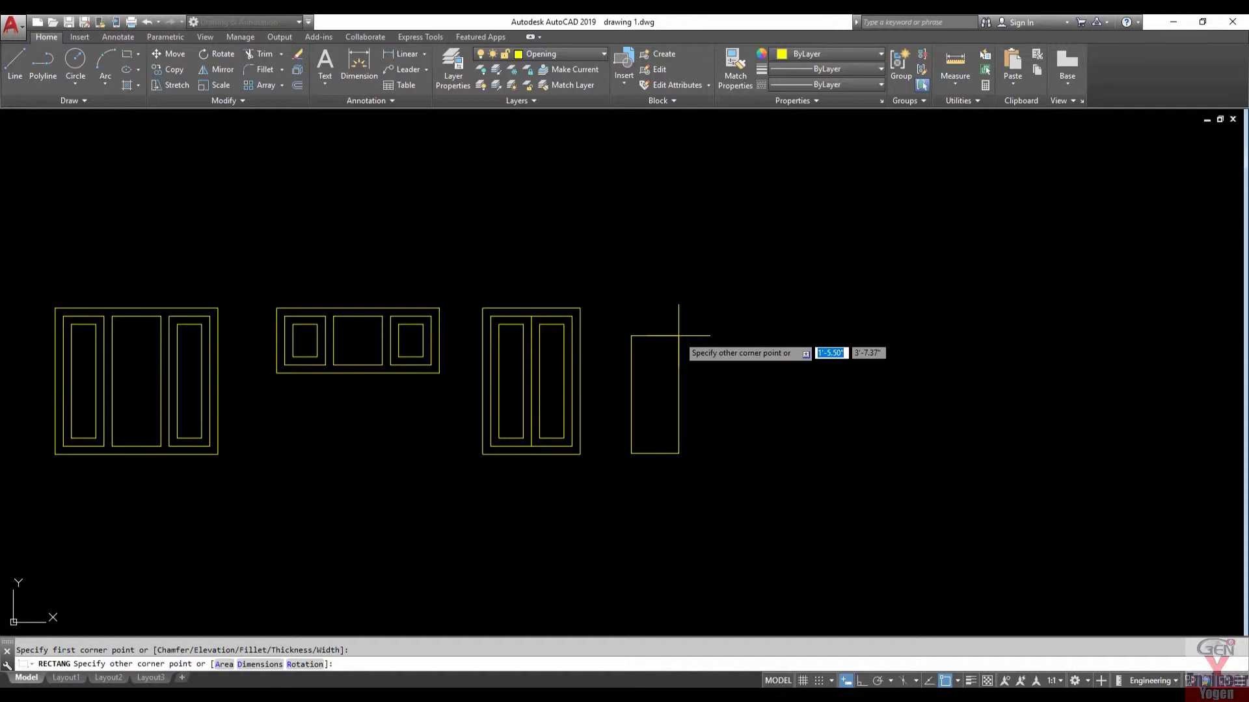
pyautogui.write("'")
pyautogui.press('Tab')
pyautogui.write("1'6")
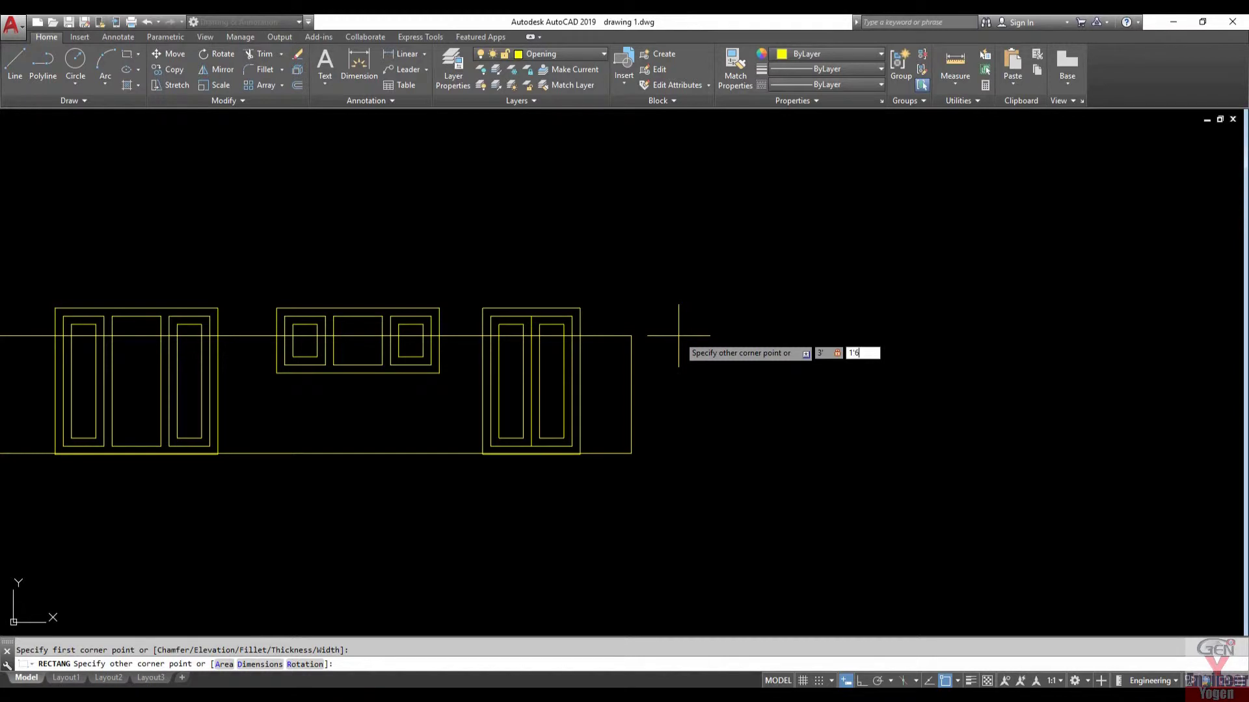
pyautogui.press('Return')
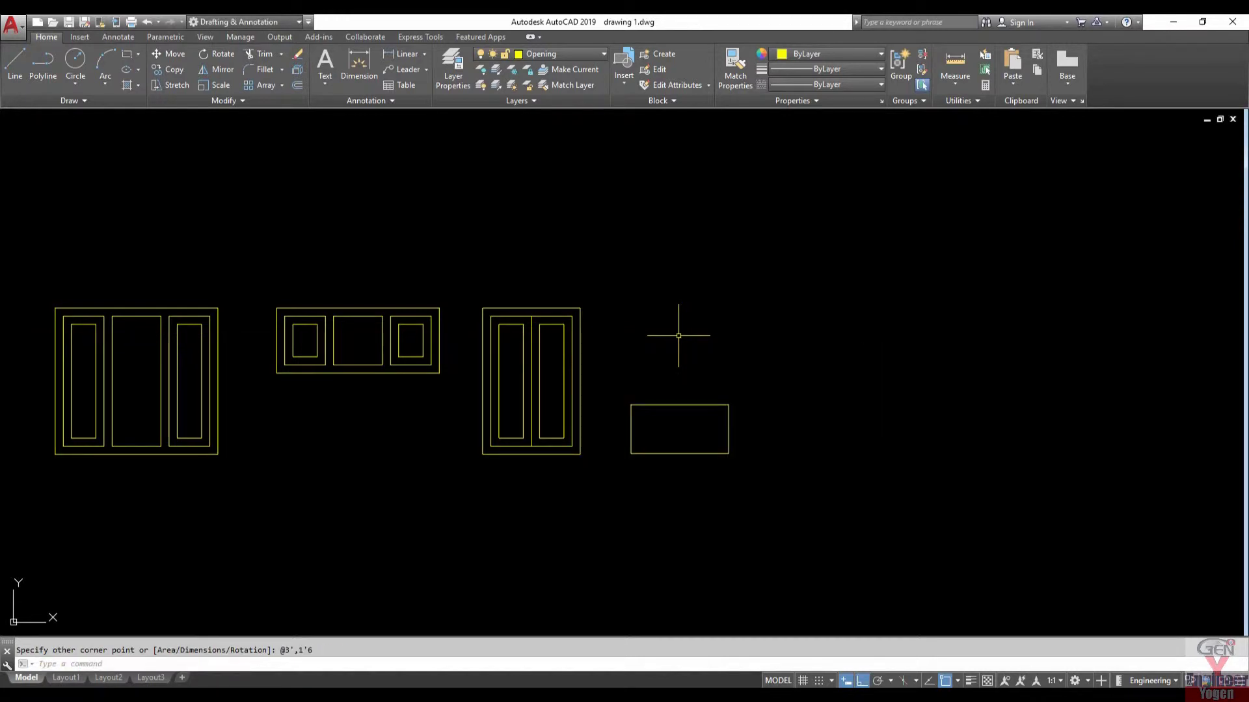
# Step: Offset the ventilator rectangle 3" inward and window-select its three rectangles
pyautogui.write('o')
pyautogui.press('Return')
pyautogui.write('3')
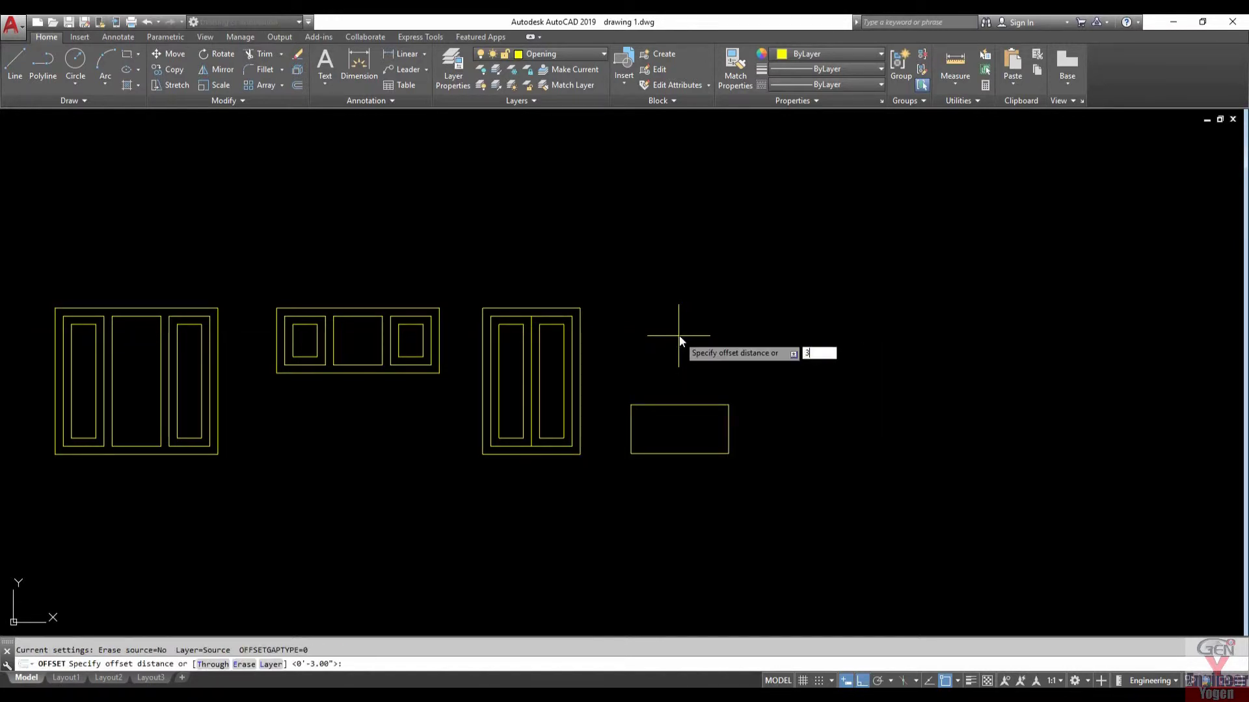
pyautogui.press('Return')
pyautogui.click(684, 405)
pyautogui.click(693, 426)
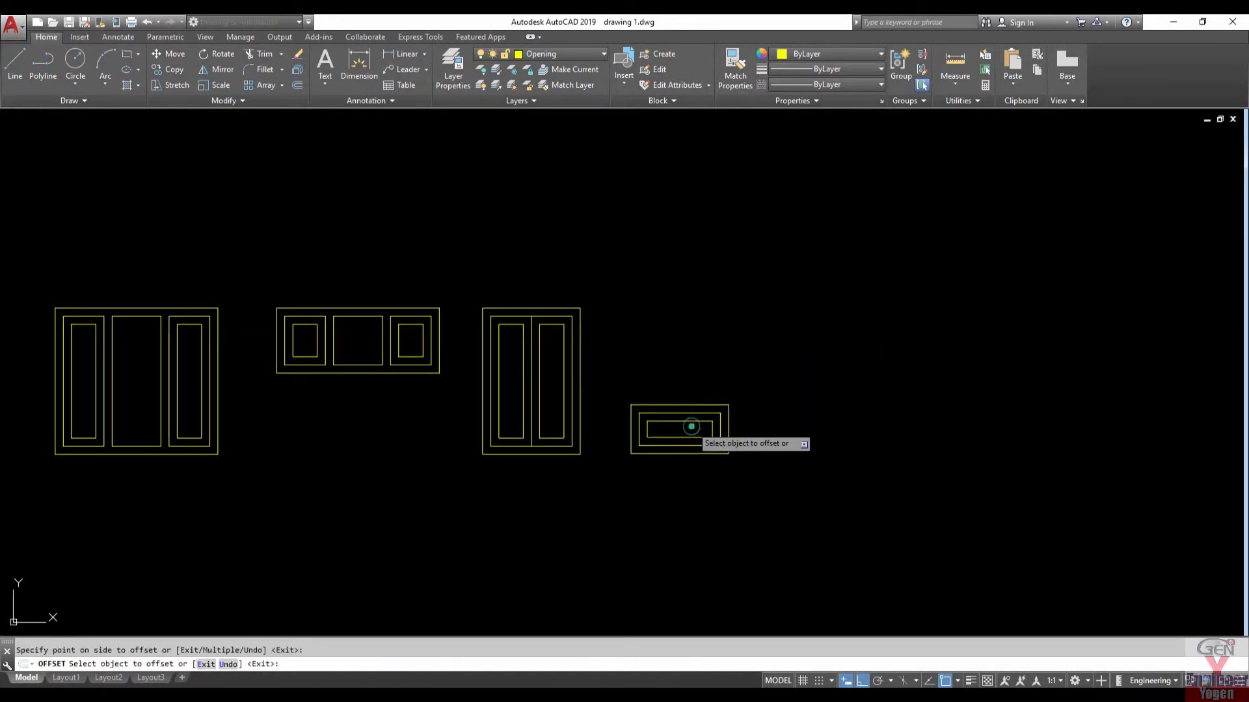
pyautogui.press('Escape')
pyautogui.click(613, 382)
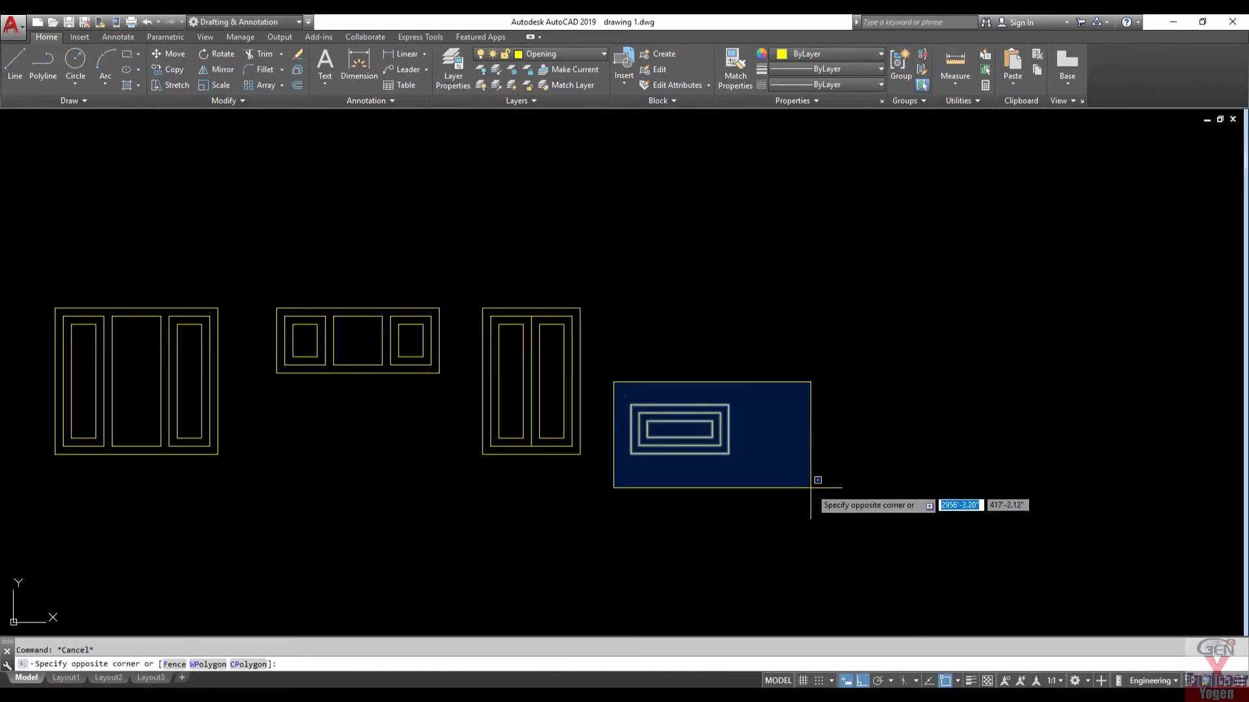
pyautogui.click(810, 495)
# Step: Make the ventilator a block named VENTILATION(V) with a picked corner base point
pyautogui.write('b')
pyautogui.press('Return')
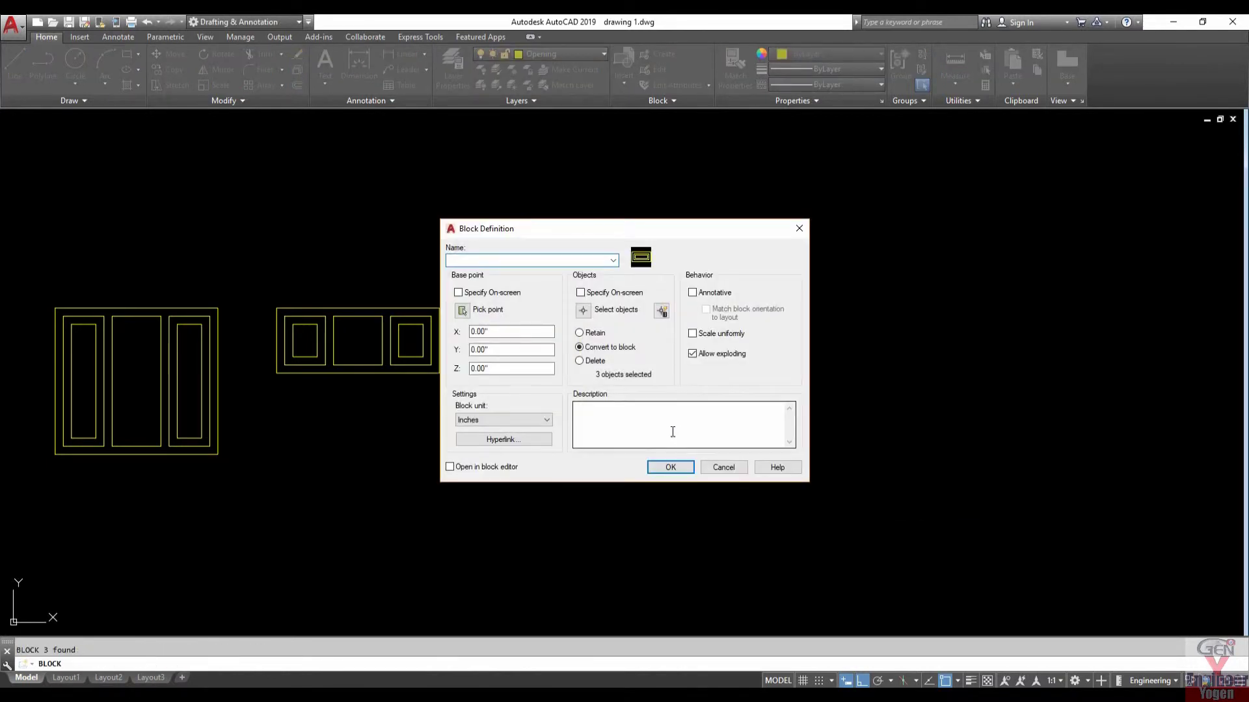
pyautogui.write('VENTILATION(V')
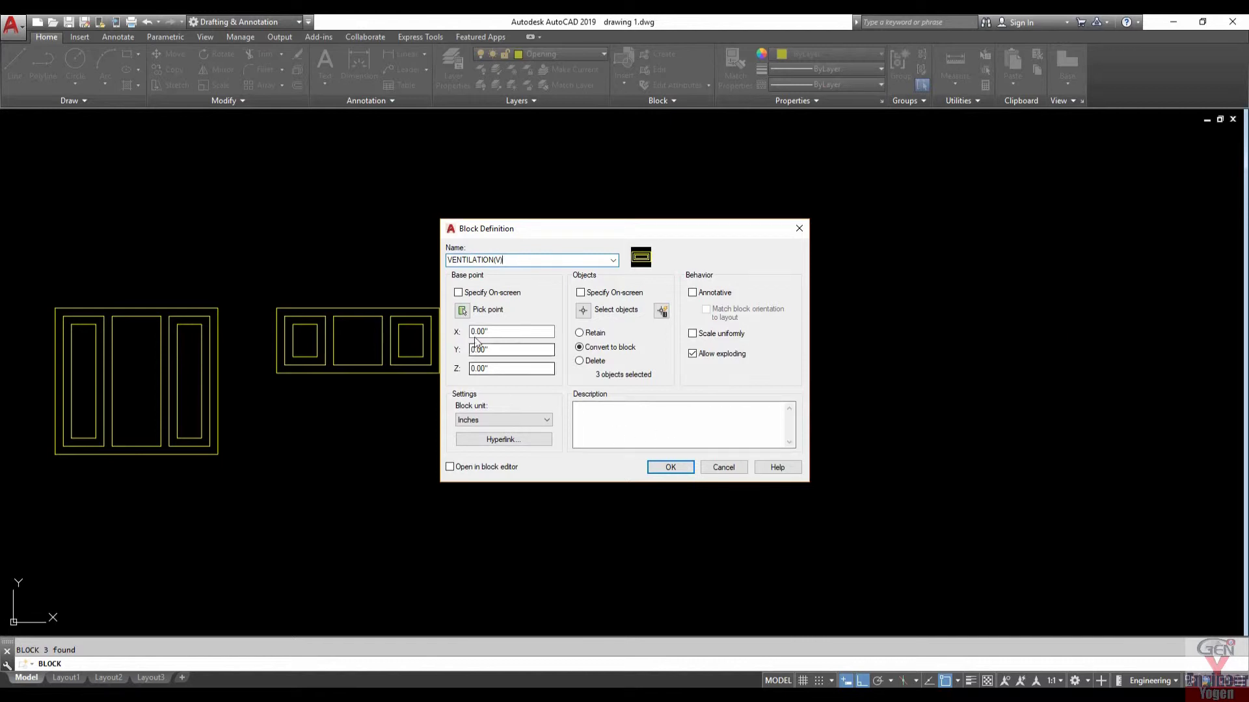
pyautogui.click(461, 310)
pyautogui.click(631, 453)
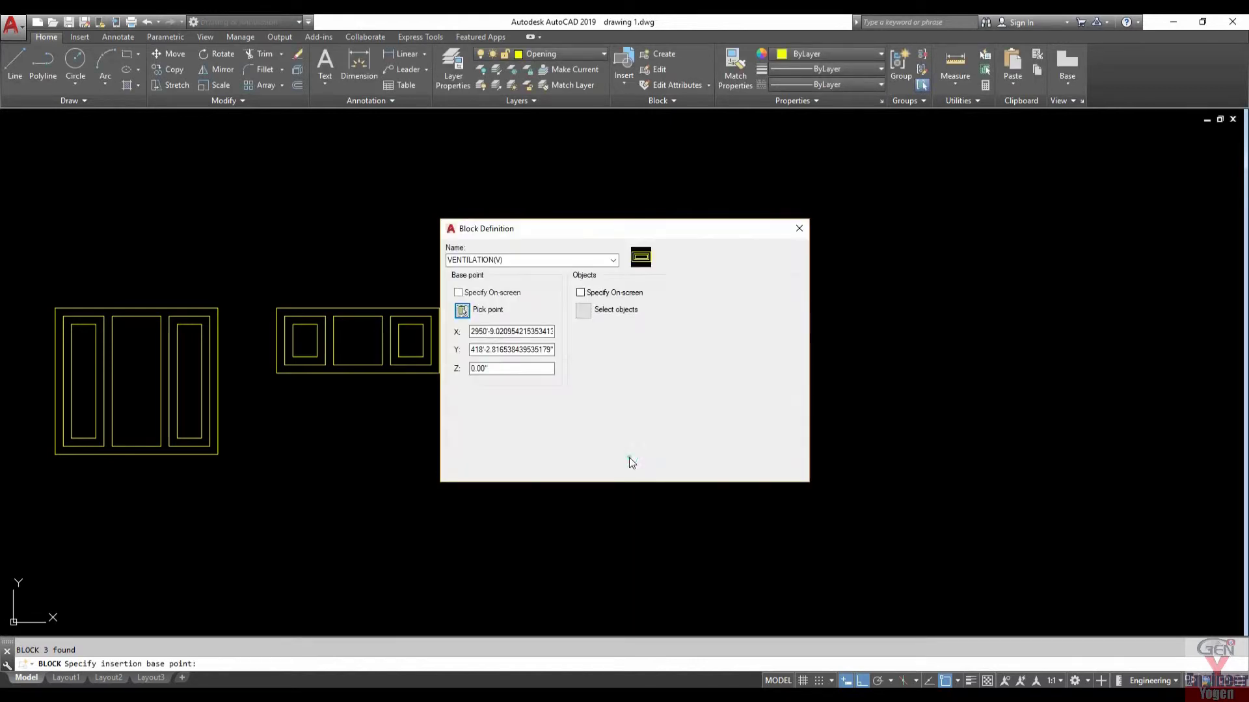
pyautogui.click(659, 468)
# Step: Move the VENTILATION(V) block up so its top is level with the window tops
pyautogui.click(631, 446)
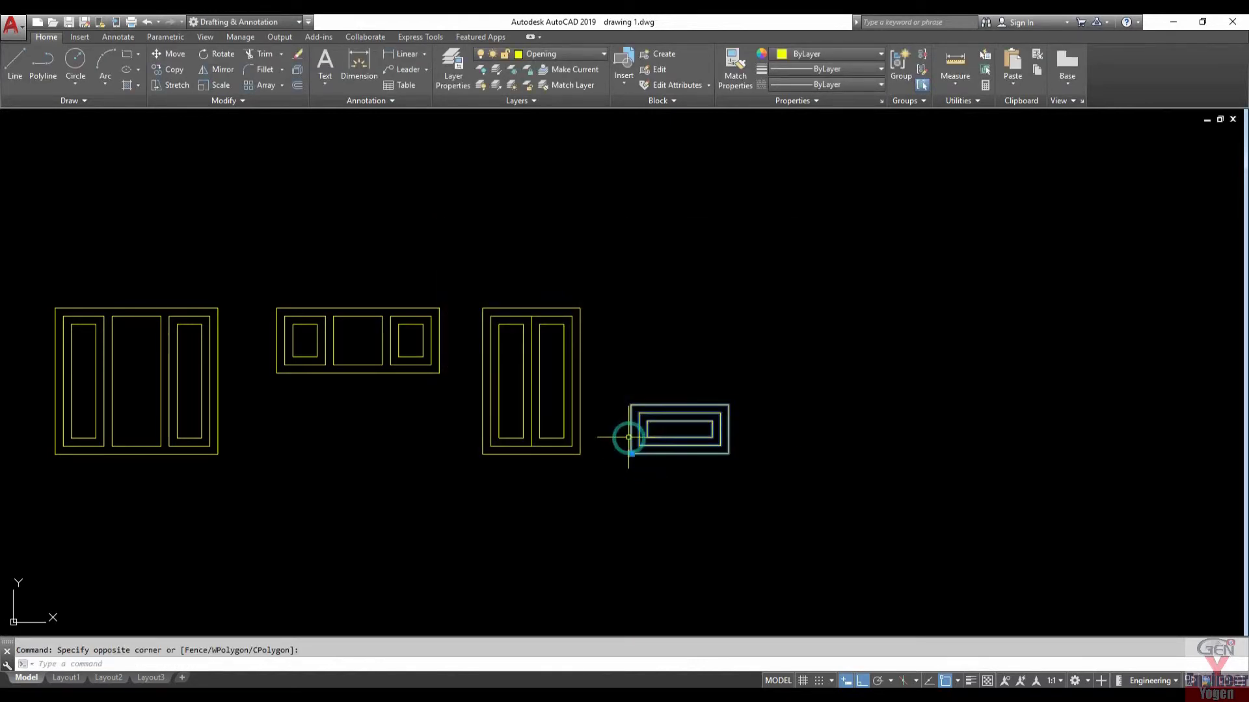
pyautogui.press('m')
pyautogui.press('Return')
pyautogui.click(631, 405)
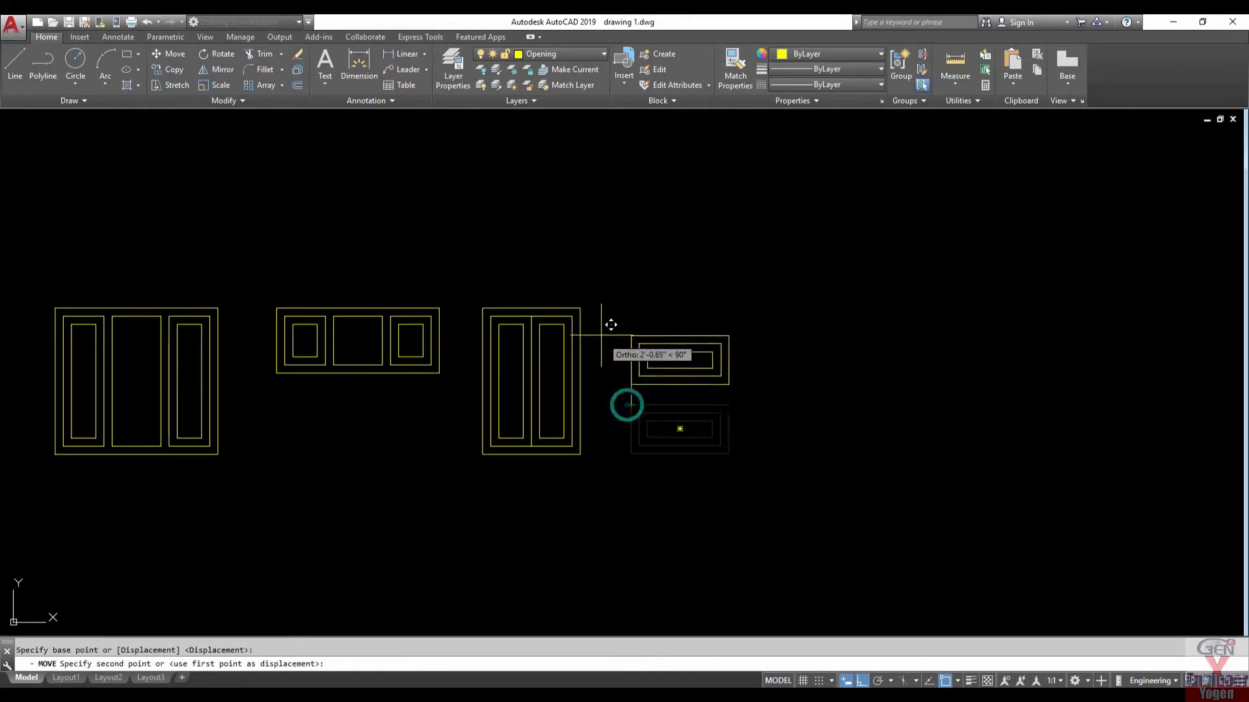
pyautogui.click(630, 309)
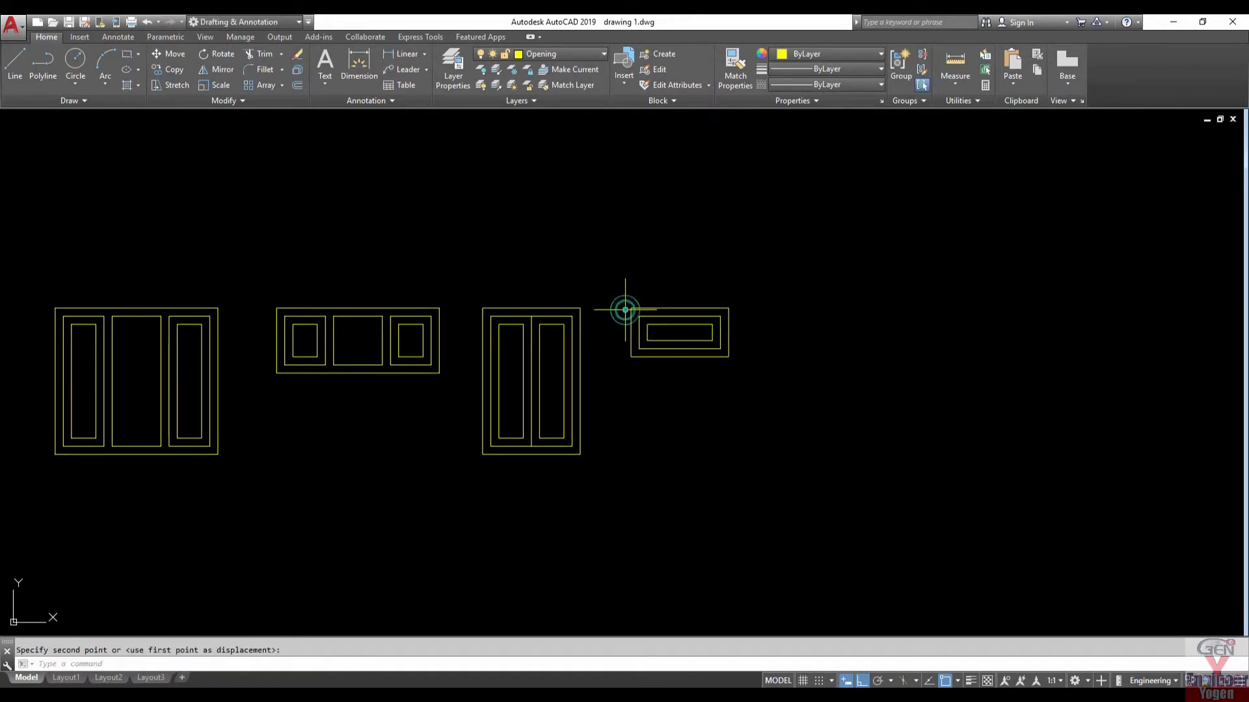
pyautogui.scroll(-2, 676, 441)
pyautogui.moveTo(677, 418); pyautogui.dragTo(596, 420, button='middle')
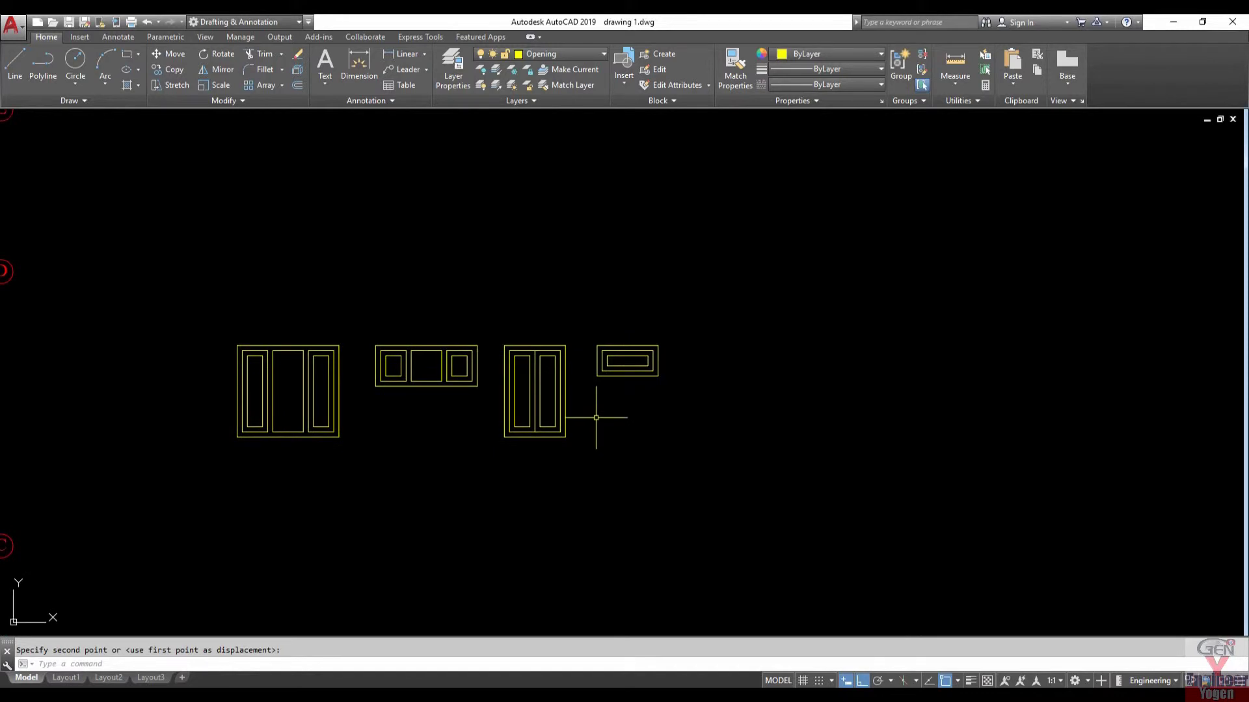
pyautogui.moveTo(734, 416); pyautogui.dragTo(616, 429, button='middle')
pyautogui.write('rec')
pyautogui.press('Return')
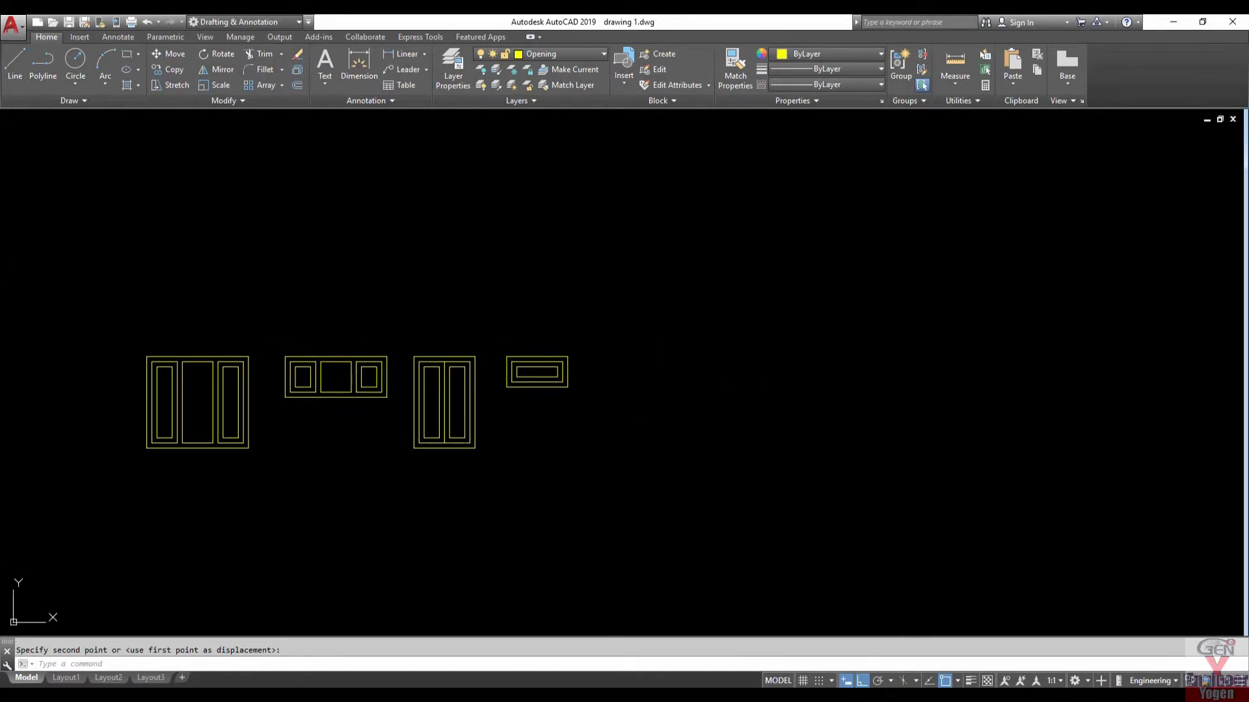
# Step: Draw a 4' by 7'6" door rectangle right of the other elevations
pyautogui.click(618, 454)
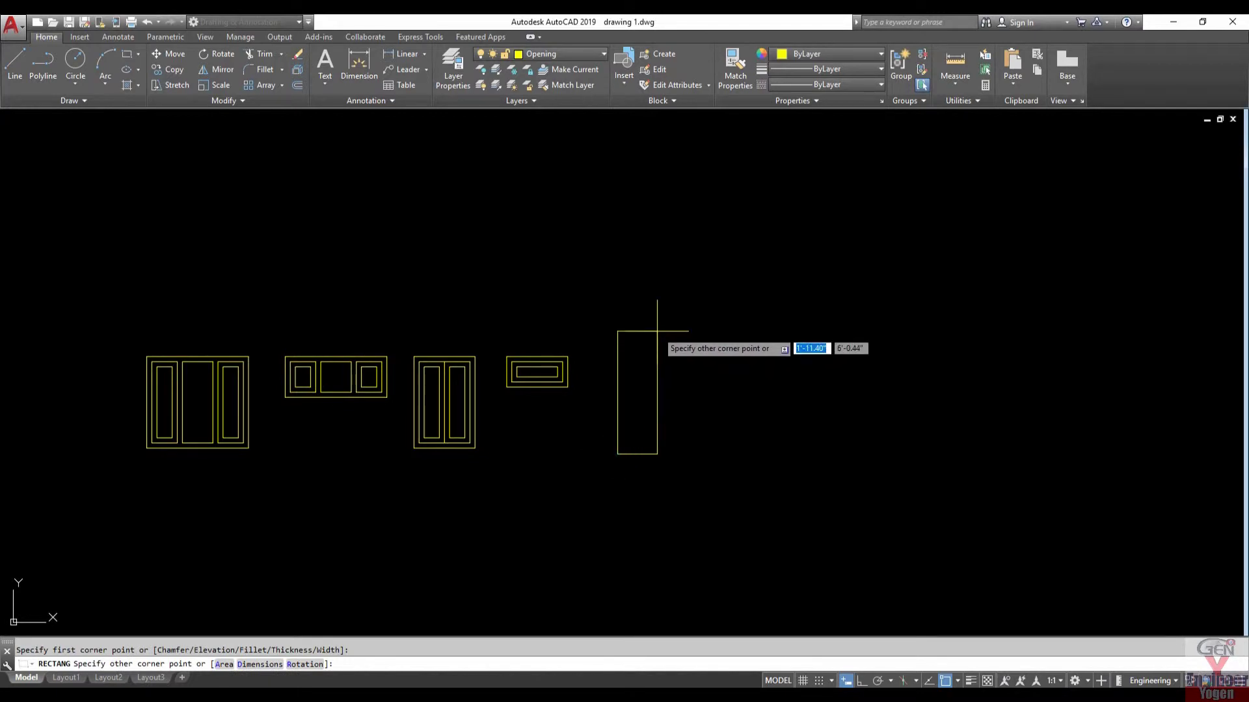
pyautogui.write("4'")
pyautogui.press('Tab')
pyautogui.write("7'6")
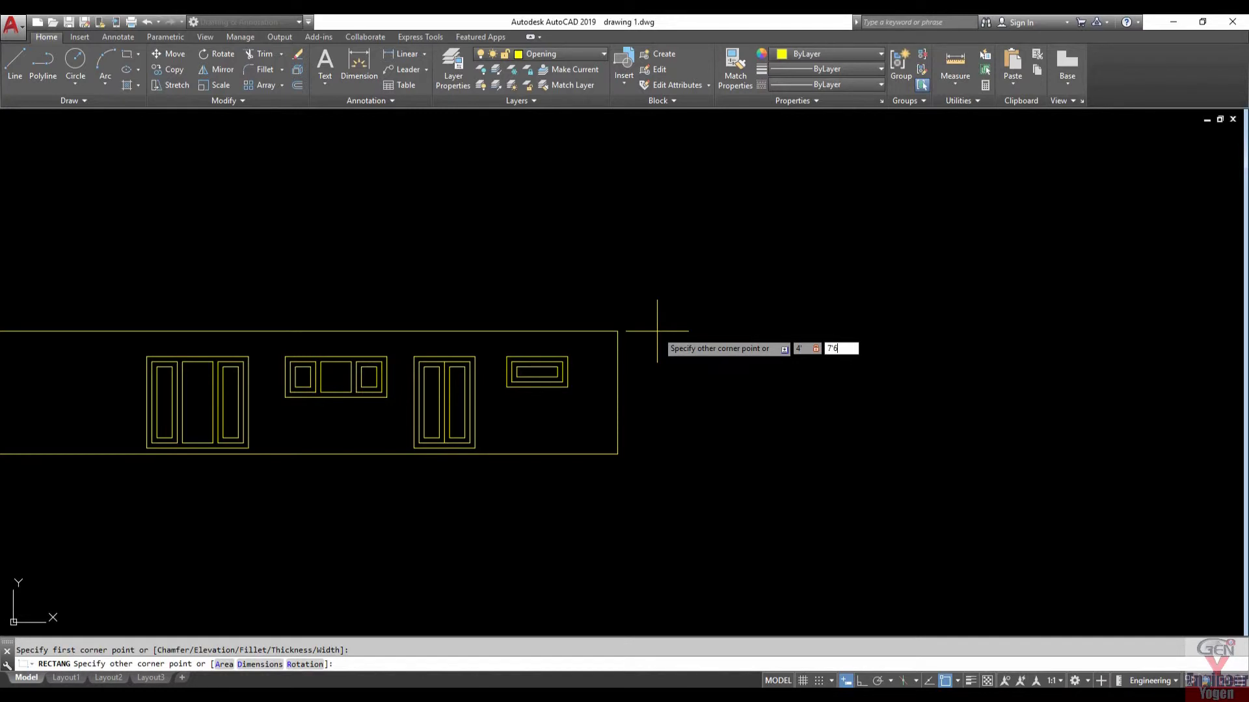
pyautogui.press('Return')
pyautogui.write('O')
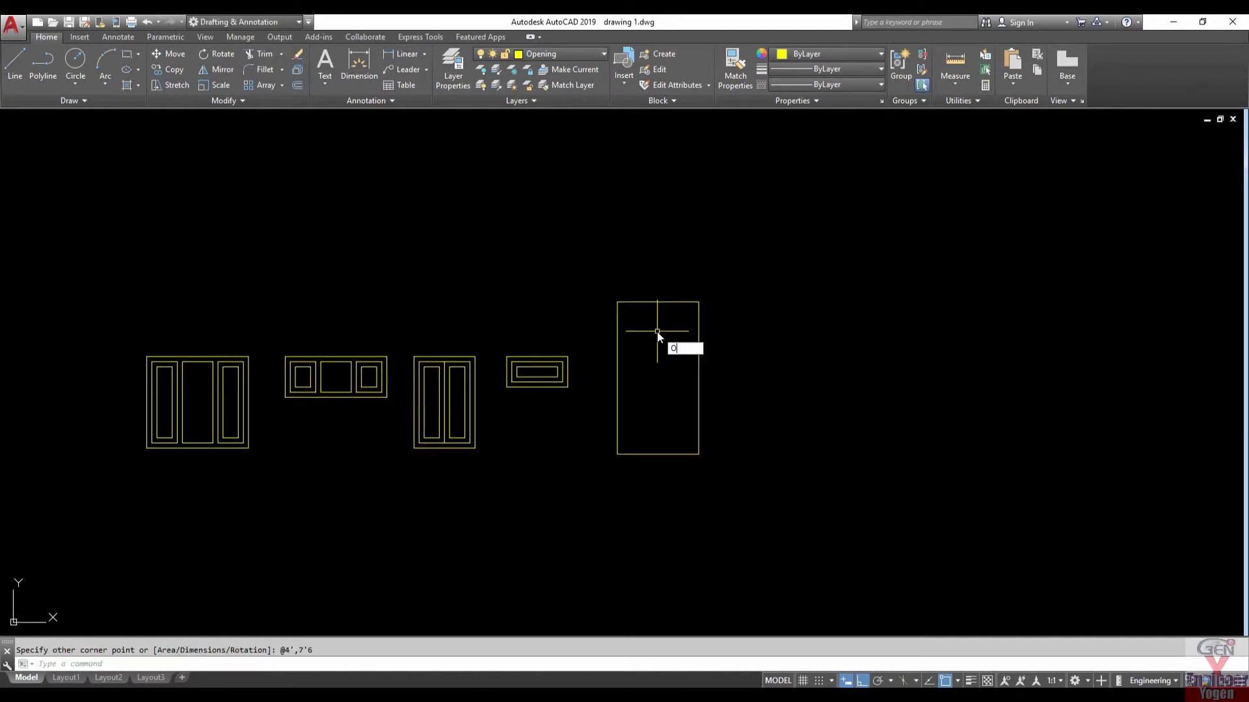
# Step: Offset the door 3" inward and stretch the inner frame's bottom edge down to the base
pyautogui.press('Return')
pyautogui.press('Return')
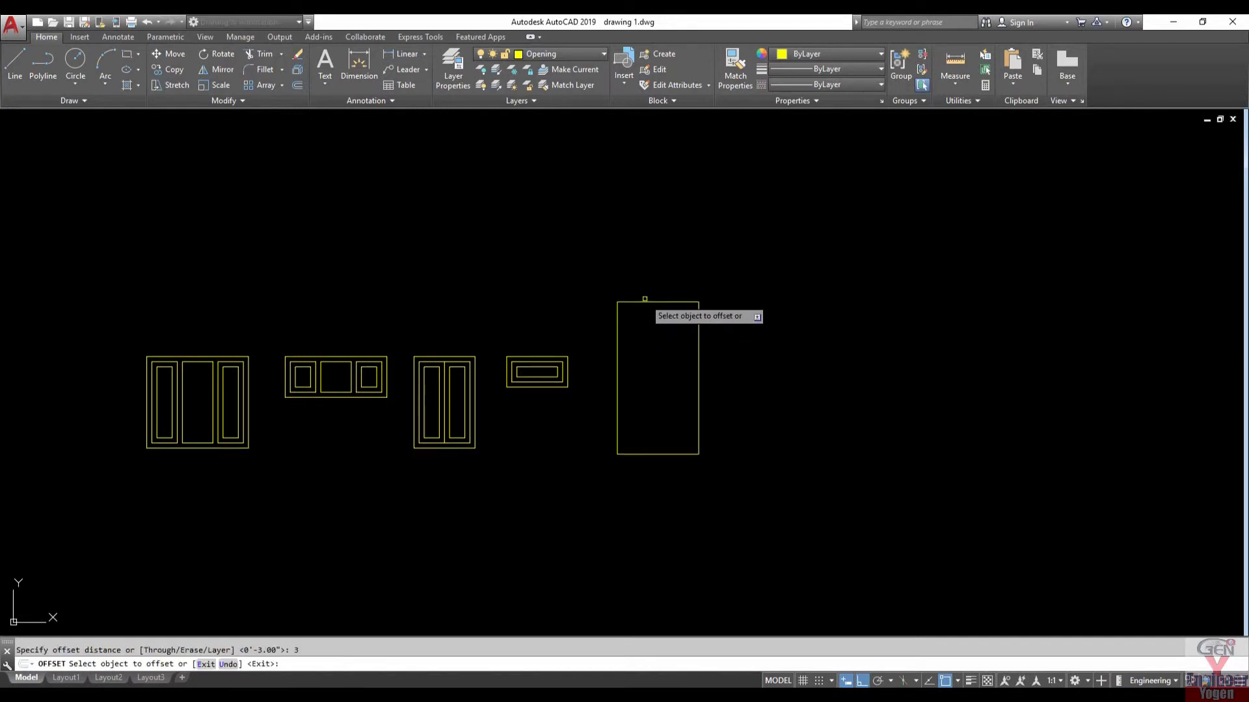
pyautogui.click(649, 302)
pyautogui.click(653, 336)
pyautogui.press('Escape')
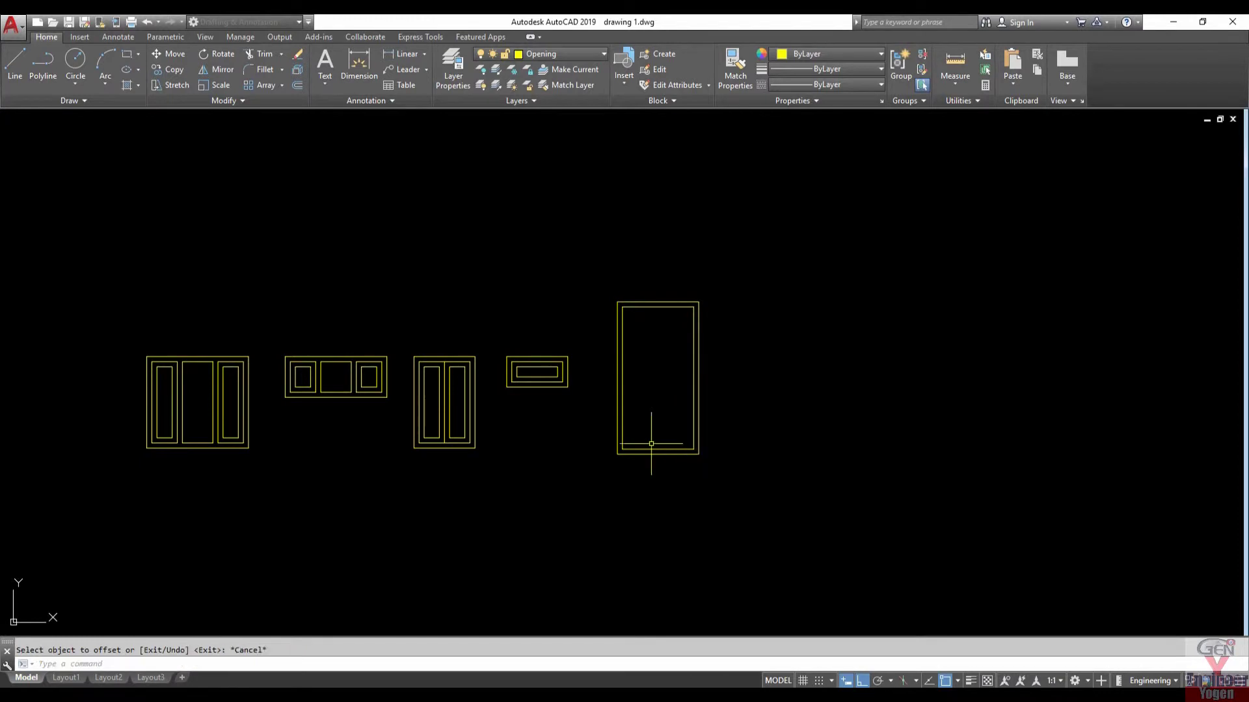
pyautogui.scroll(2, 650, 443)
pyautogui.scroll(2, 652, 449)
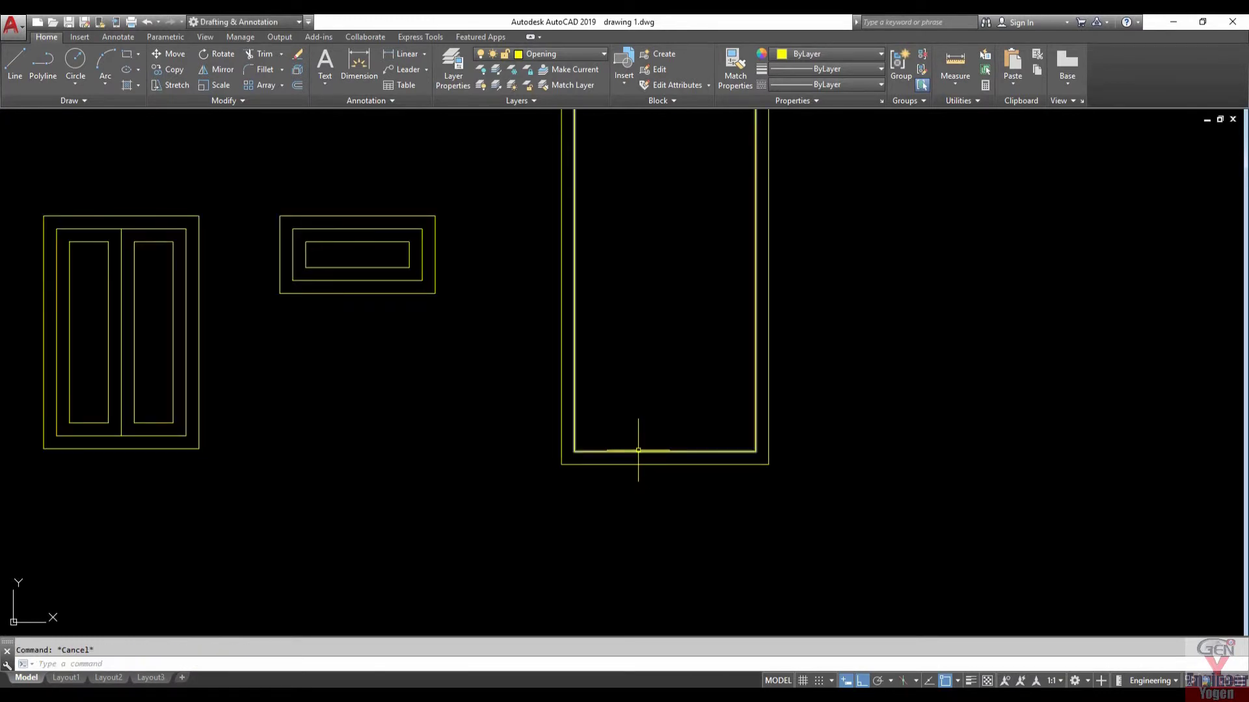
pyautogui.click(641, 451)
pyautogui.click(664, 451)
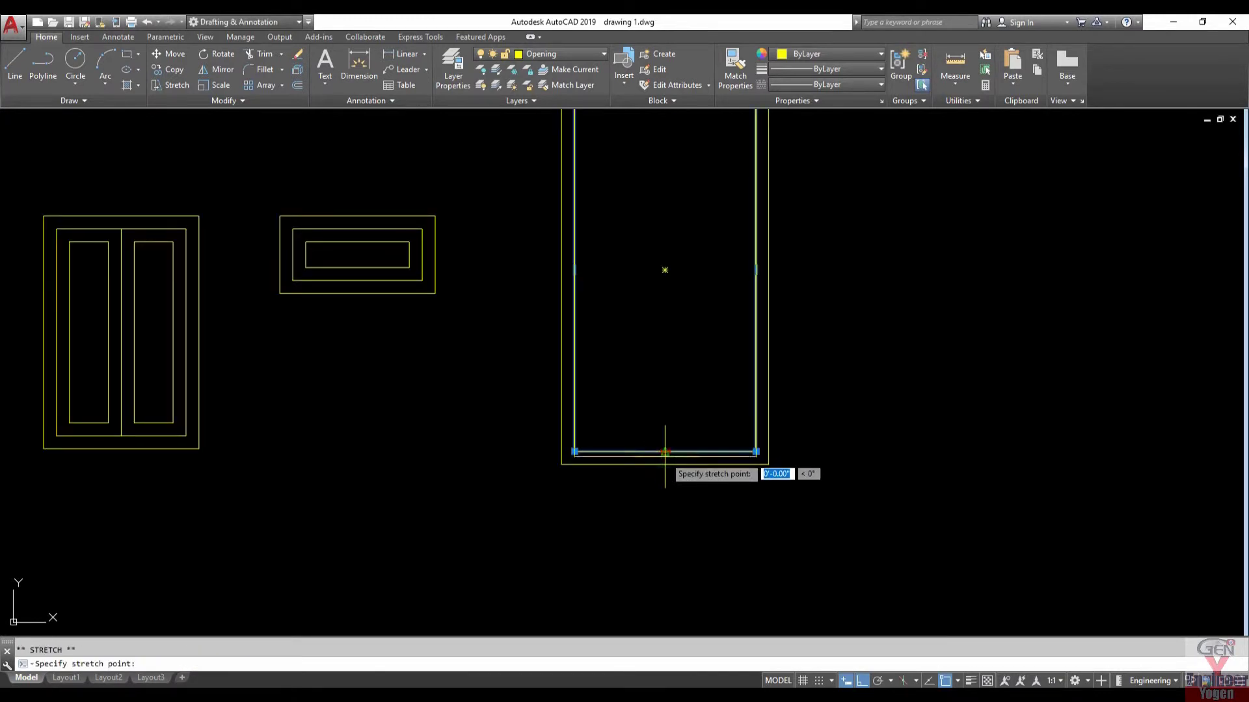
pyautogui.scroll(-4, 639, 482)
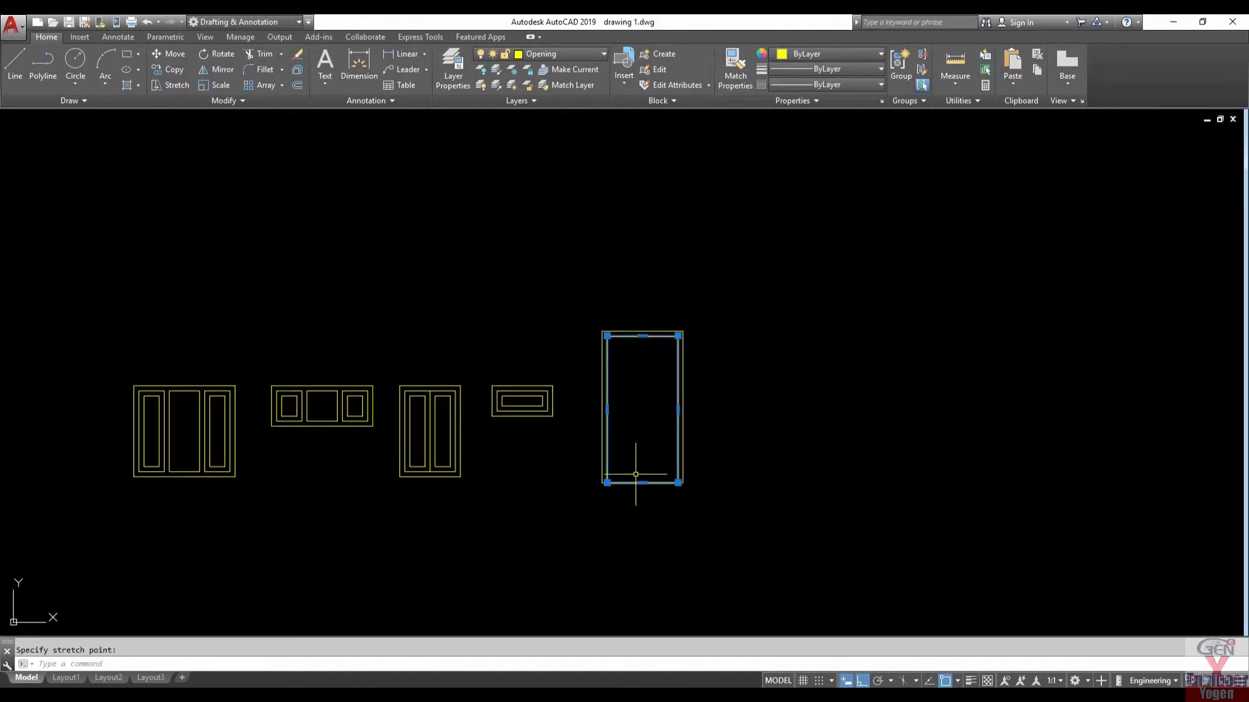
pyautogui.press('Escape')
pyautogui.scroll(2, 641, 446)
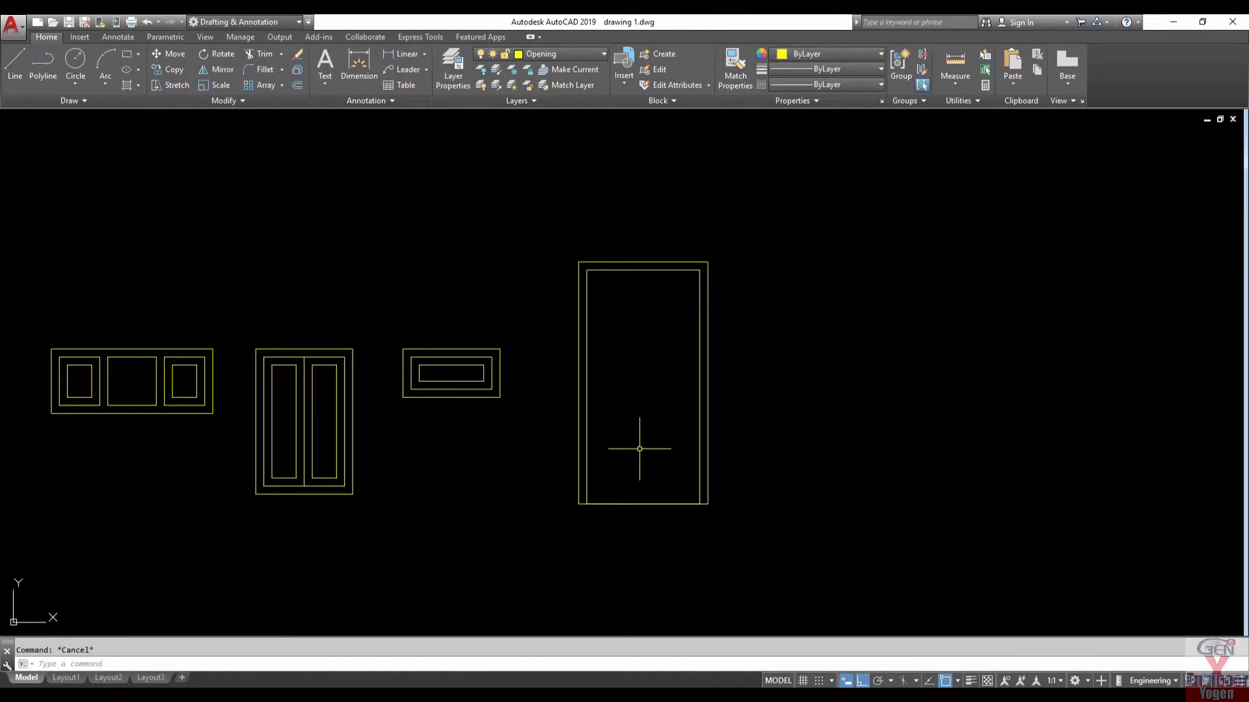
pyautogui.scroll(4, 641, 502)
pyautogui.scroll(2, 641, 507)
pyautogui.scroll(-6, 638, 502)
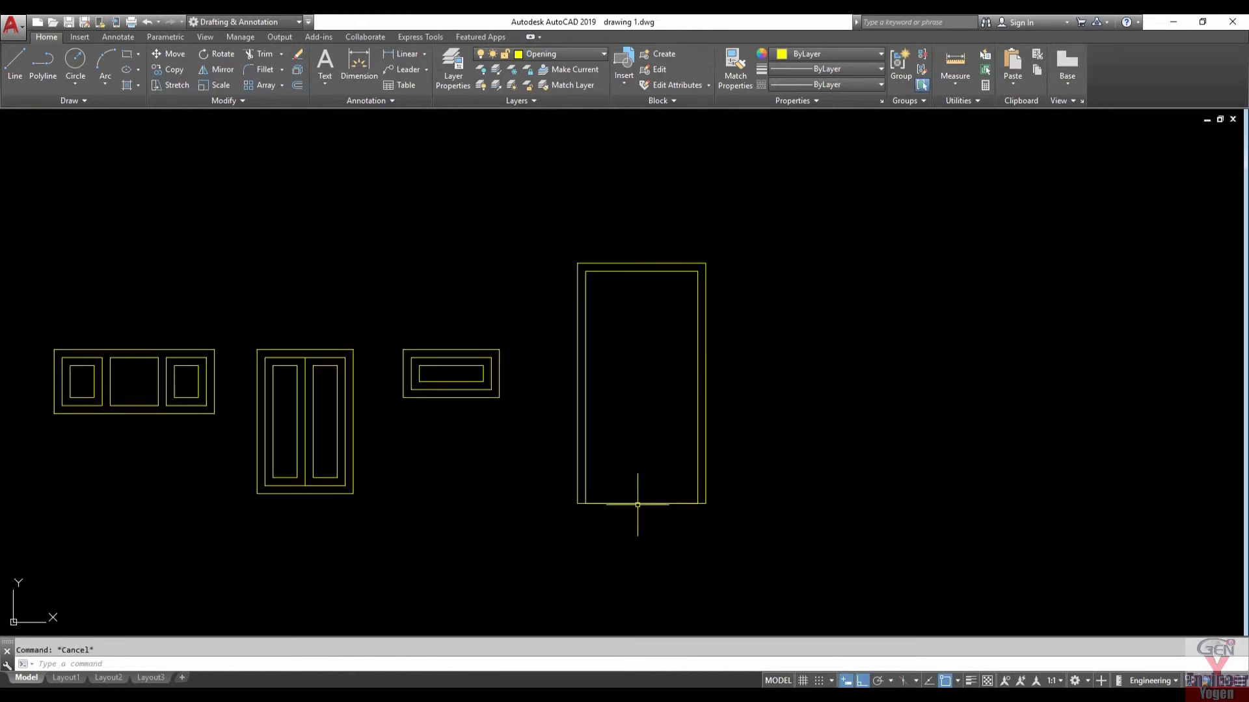
pyautogui.write('L')
# Step: Draw a centre line from the door's top midpoint down to its bottom
pyautogui.press('Return')
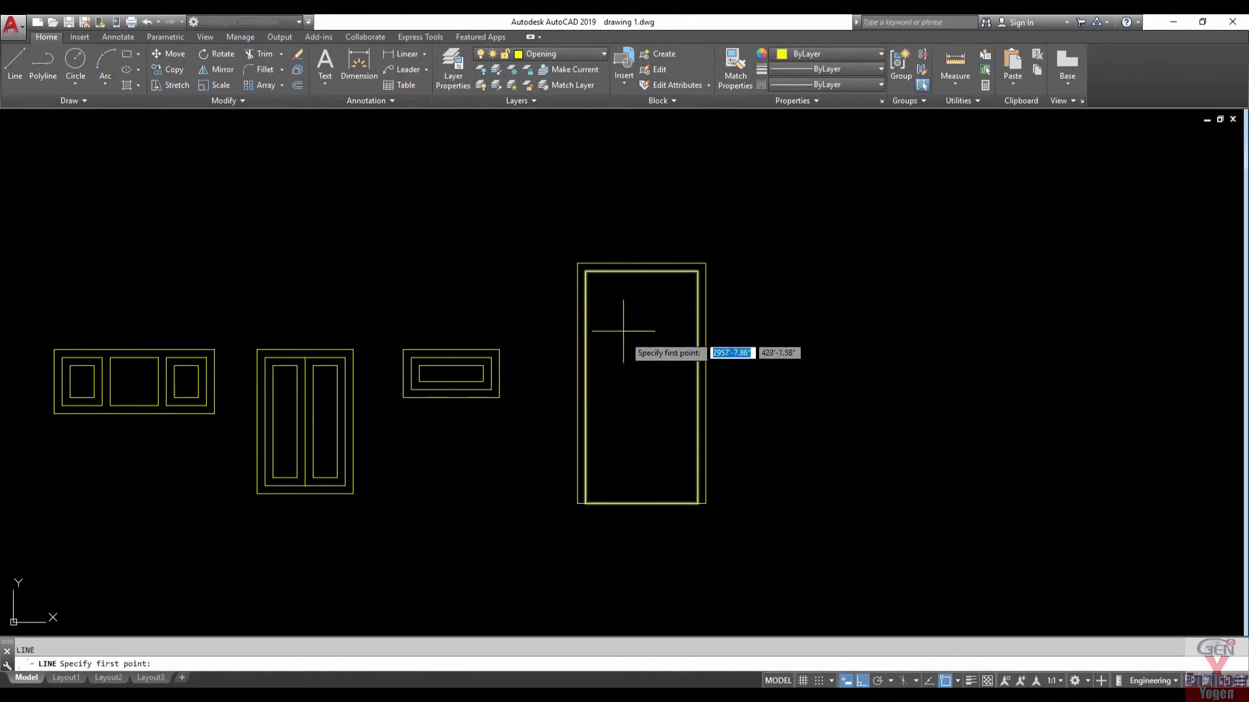
pyautogui.click(642, 271)
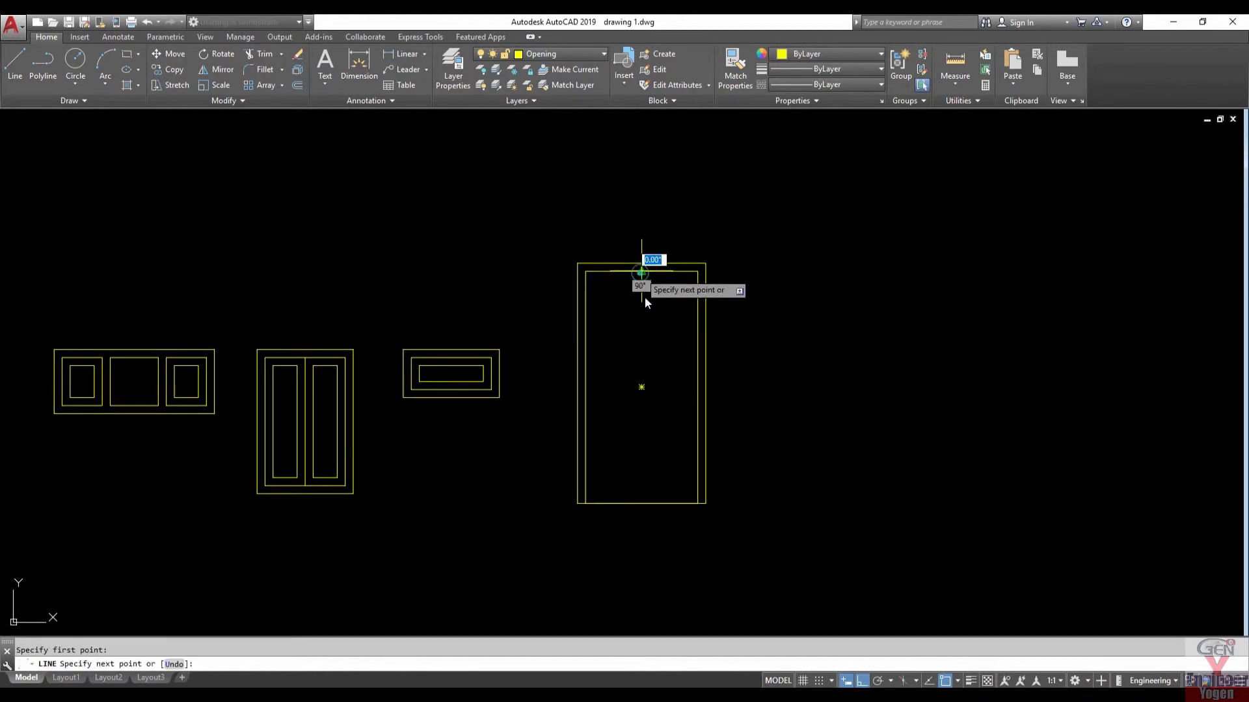
pyautogui.click(642, 503)
pyautogui.press('Return')
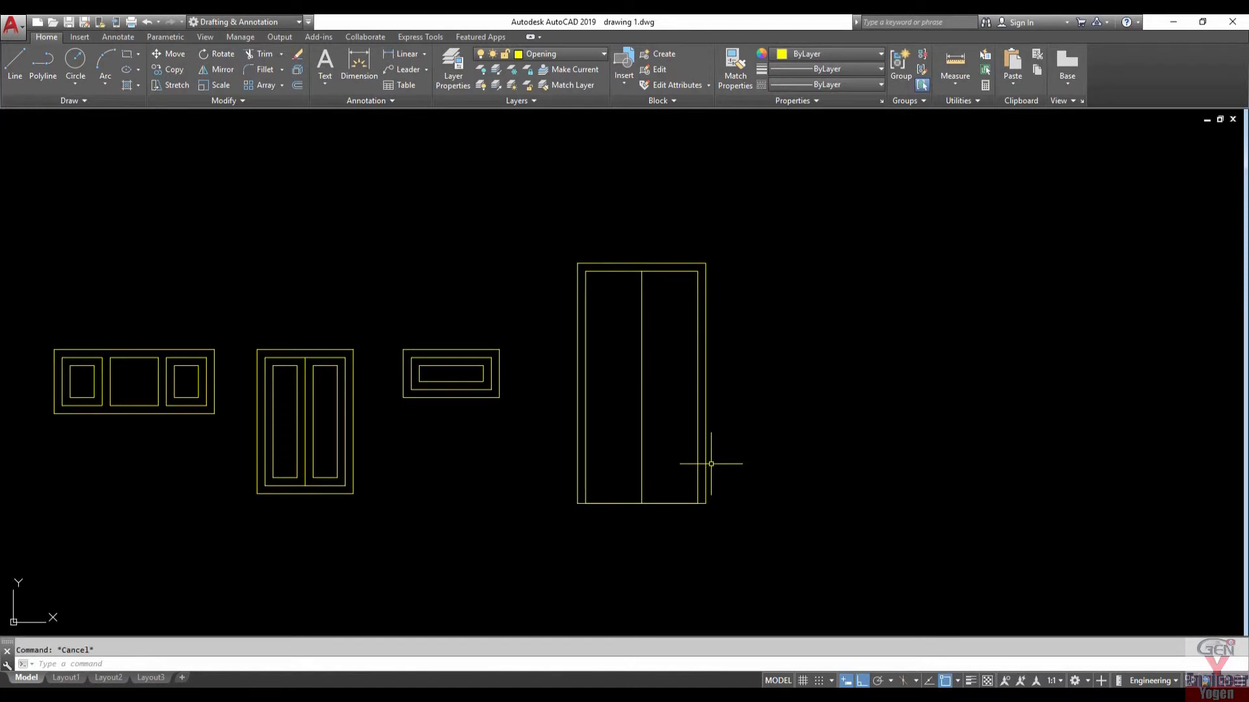
# Step: Offset the inner rectangle 3" inward and the centre line 3" to both sides
pyautogui.write('o')
pyautogui.press('Return')
pyautogui.write('3')
pyautogui.press('Return')
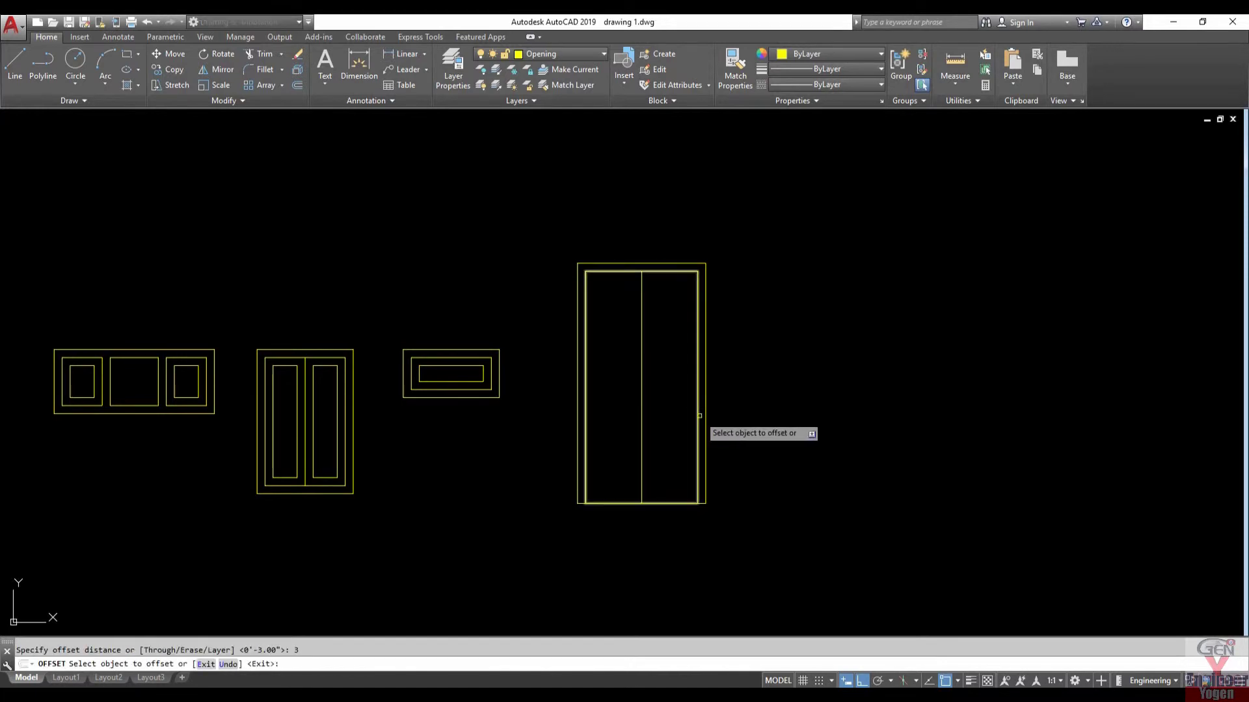
pyautogui.click(700, 416)
pyautogui.click(664, 408)
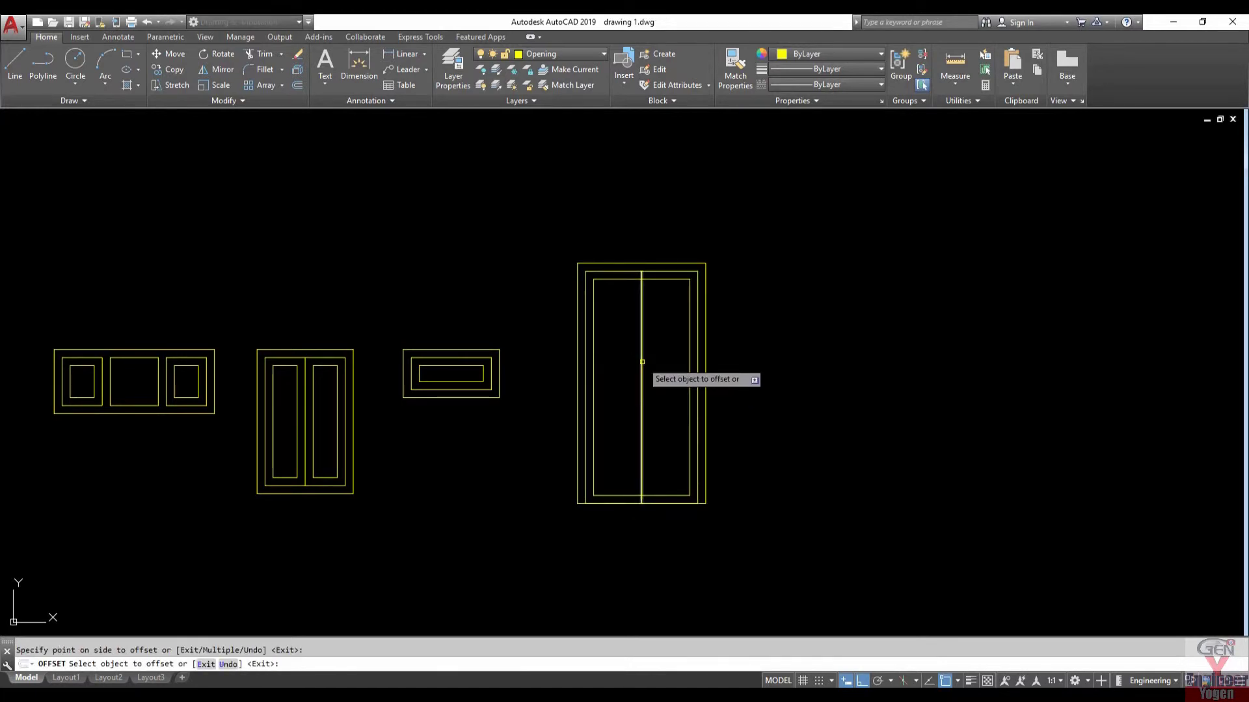
pyautogui.click(642, 362)
pyautogui.click(664, 371)
pyautogui.click(642, 358)
pyautogui.click(604, 359)
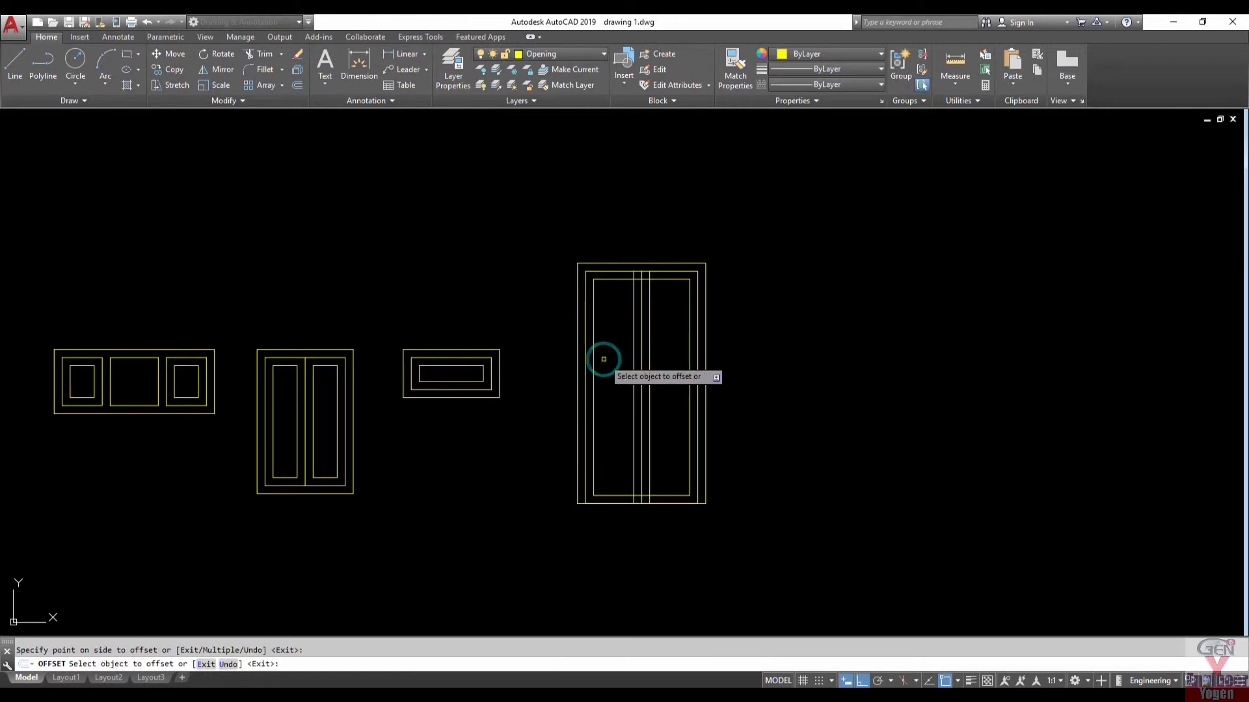
pyautogui.press('Escape')
# Step: Trim the overlapping crossing lines at the door's top and between the bottom panels
pyautogui.press('Return')
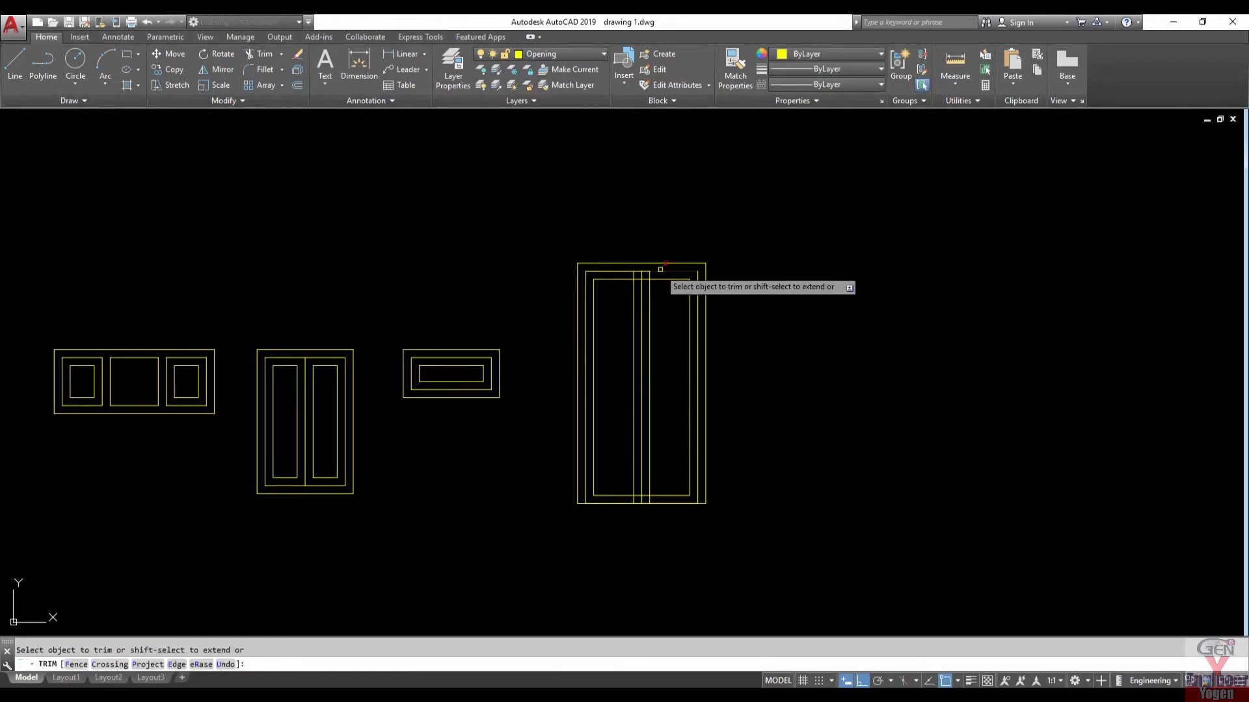
pyautogui.scroll(4, 664, 270)
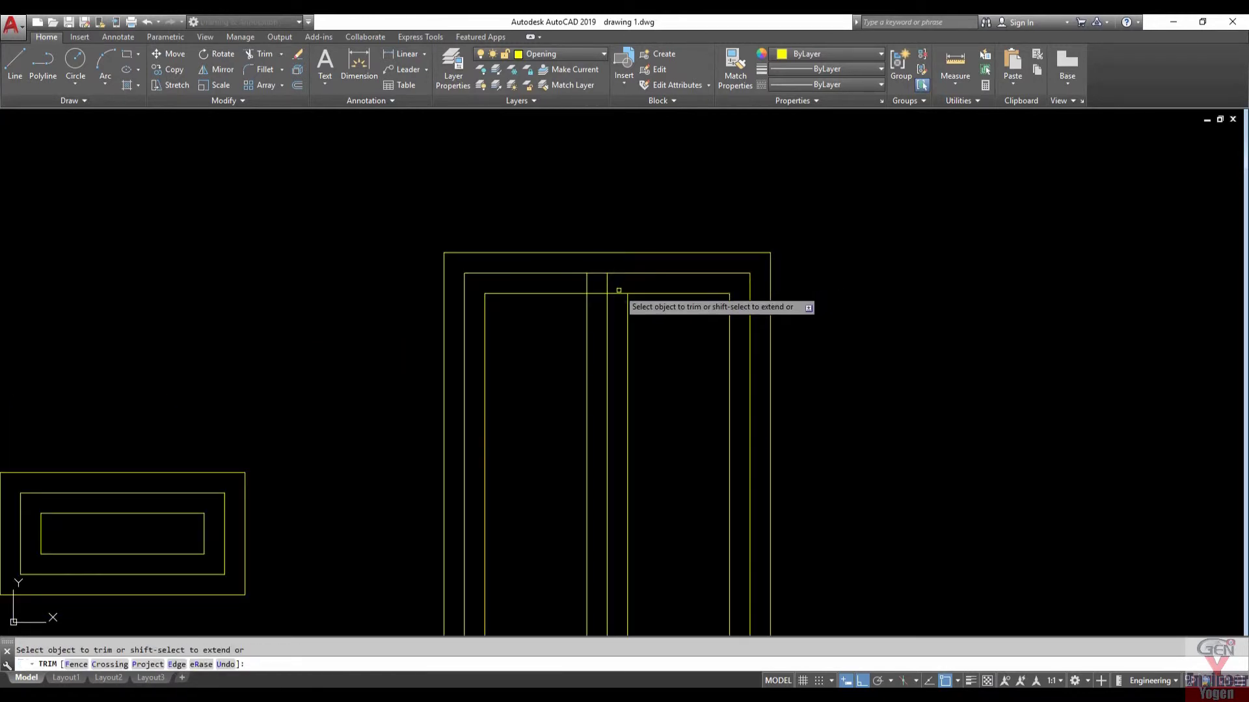
pyautogui.click(618, 286)
pyautogui.click(605, 291)
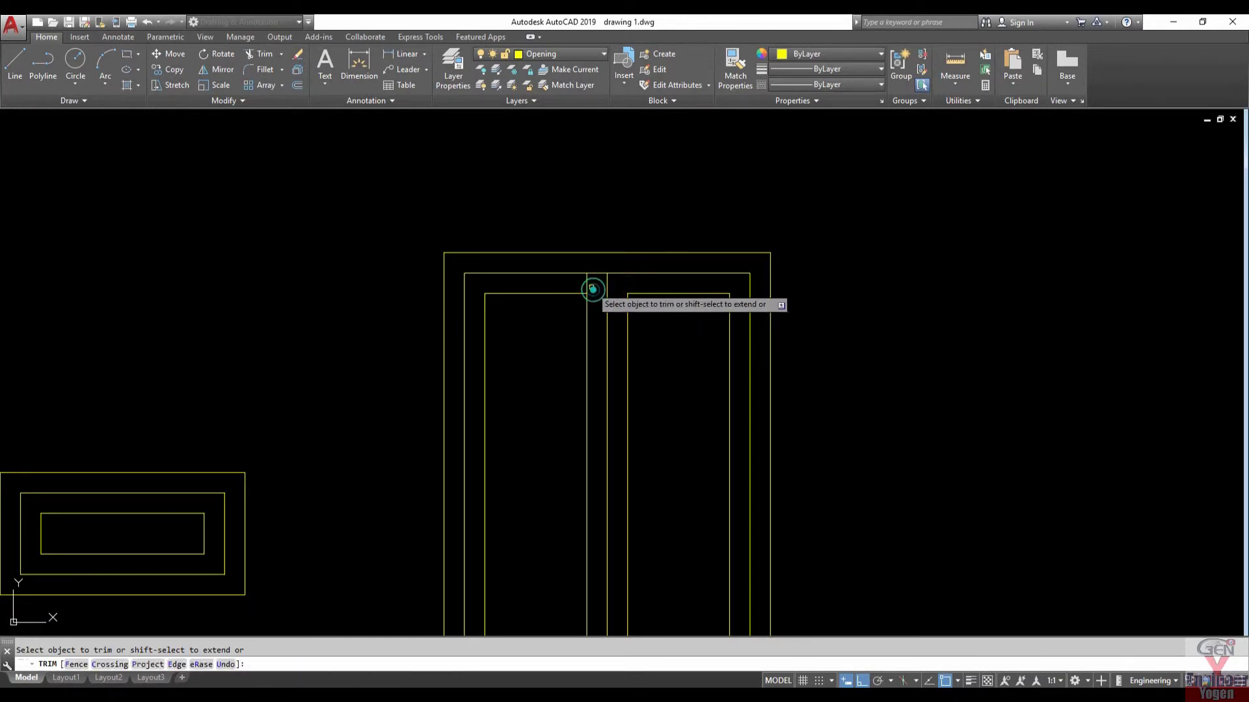
pyautogui.scroll(-4, 591, 280)
pyautogui.scroll(2, 597, 469)
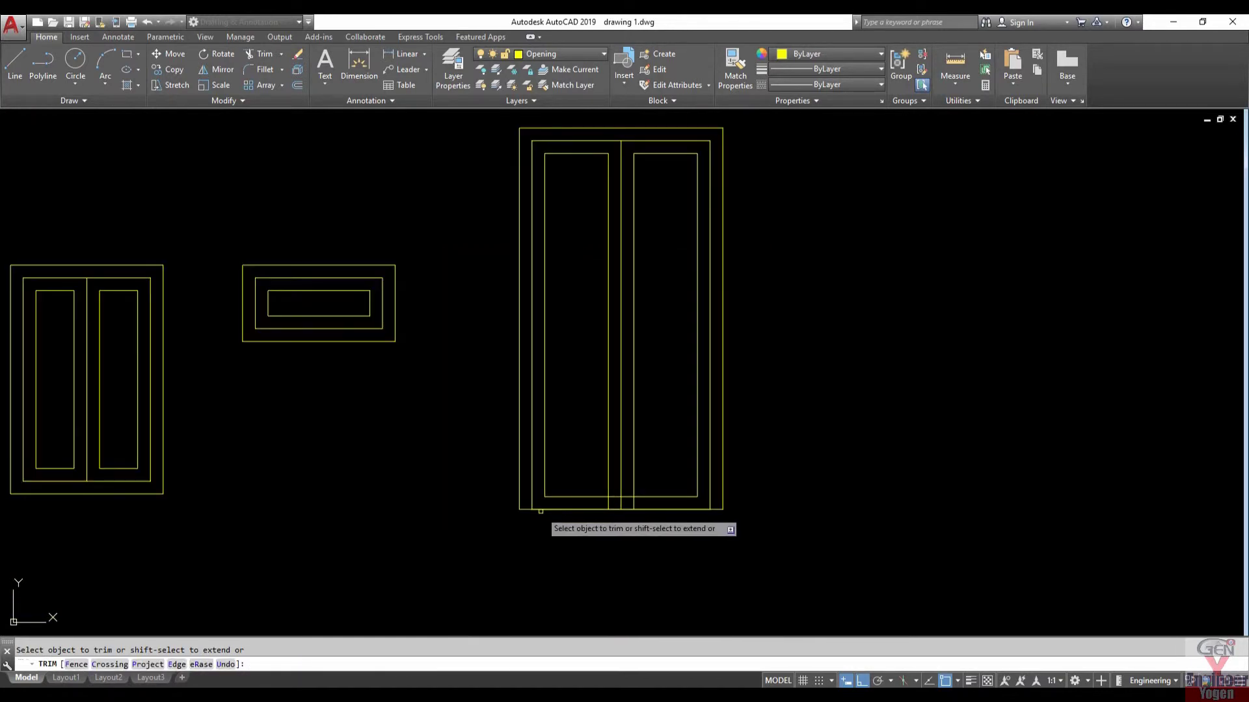
pyautogui.scroll(2, 653, 500)
pyautogui.click(652, 496)
pyautogui.click(653, 478)
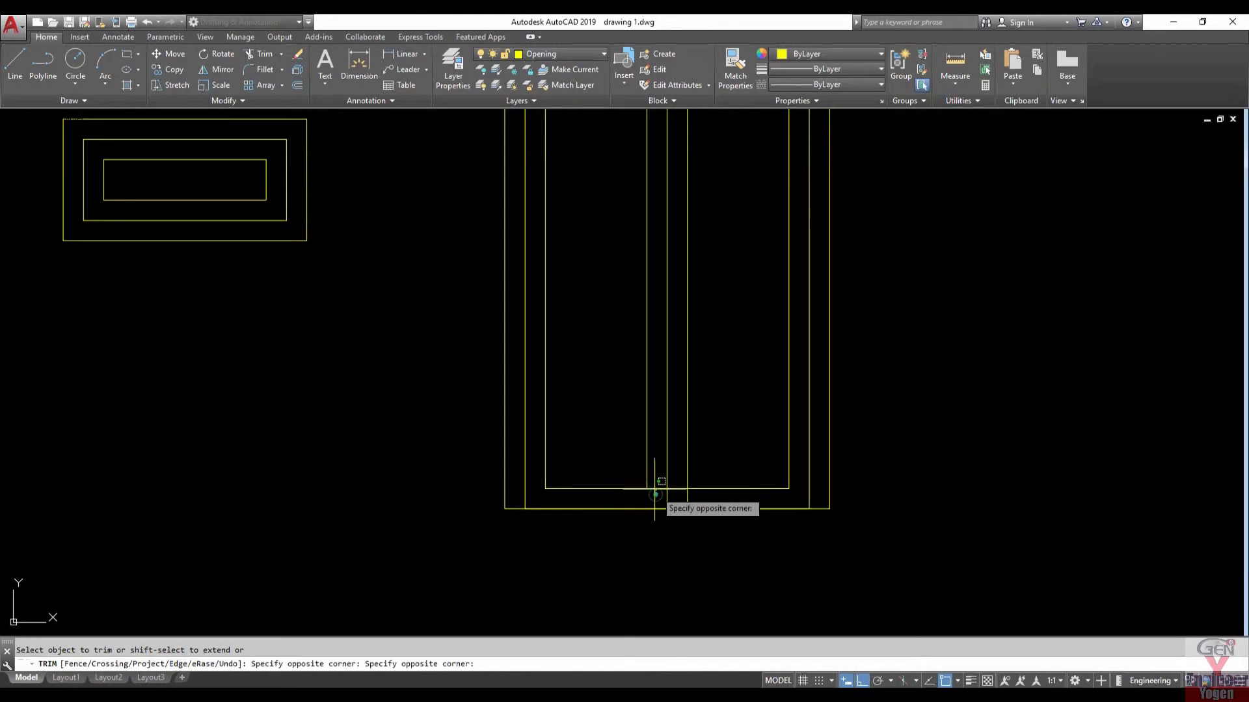
pyautogui.click(672, 491)
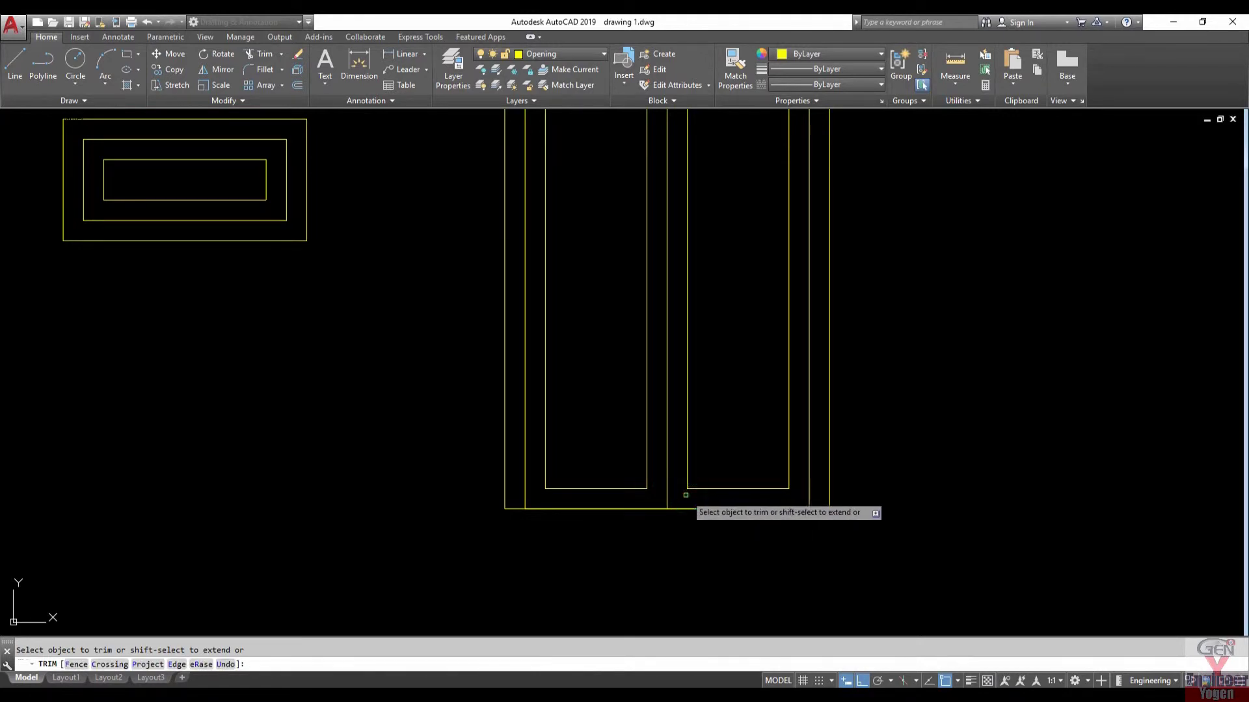
pyautogui.scroll(-4, 687, 495)
# Step: Window-select the double door and define block 'MAIN DOOR(MD' with its base at the bottom-left corner
pyautogui.press('Escape')
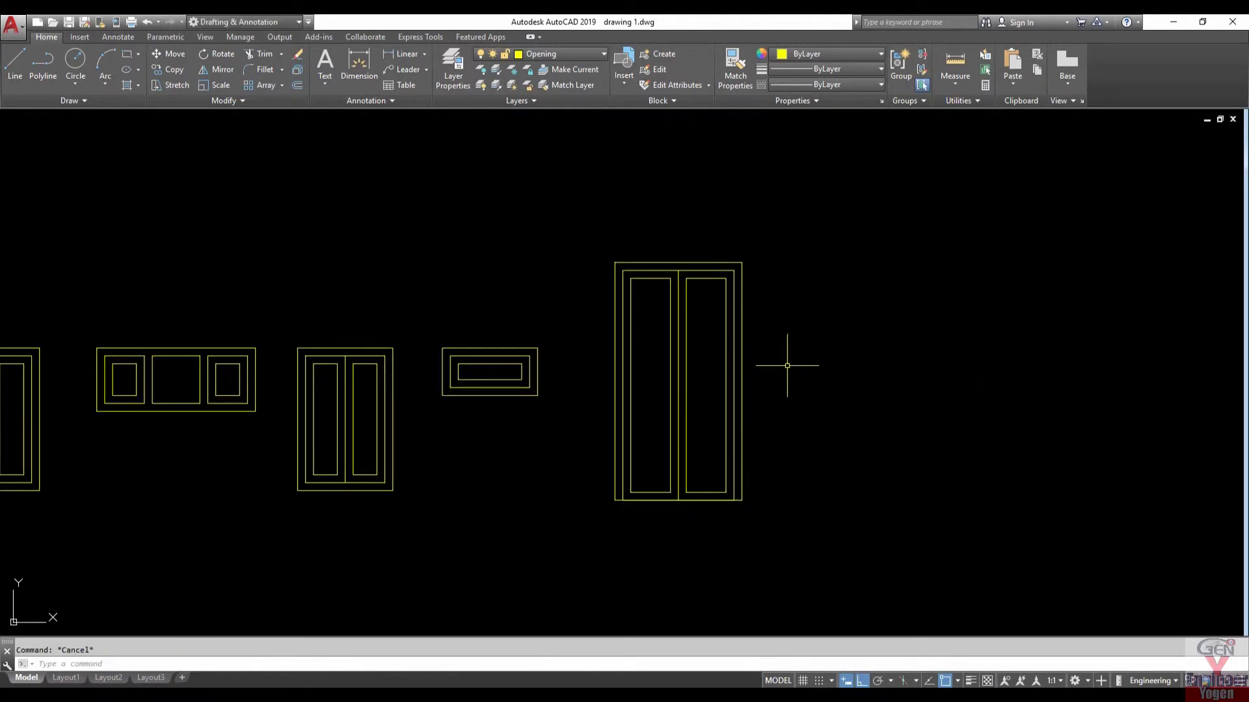
pyautogui.moveTo(767, 390); pyautogui.dragTo(691, 388, button='middle')
pyautogui.click(504, 227)
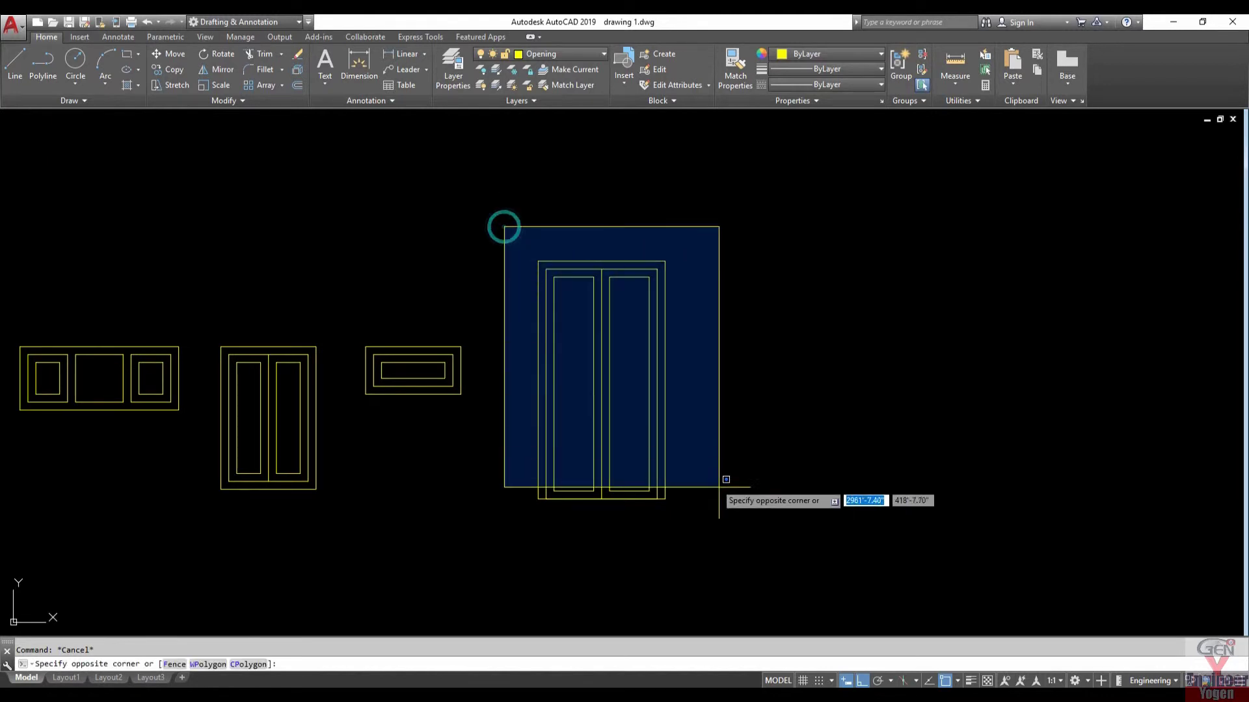
pyautogui.click(747, 532)
pyautogui.write('b')
pyautogui.press('Return')
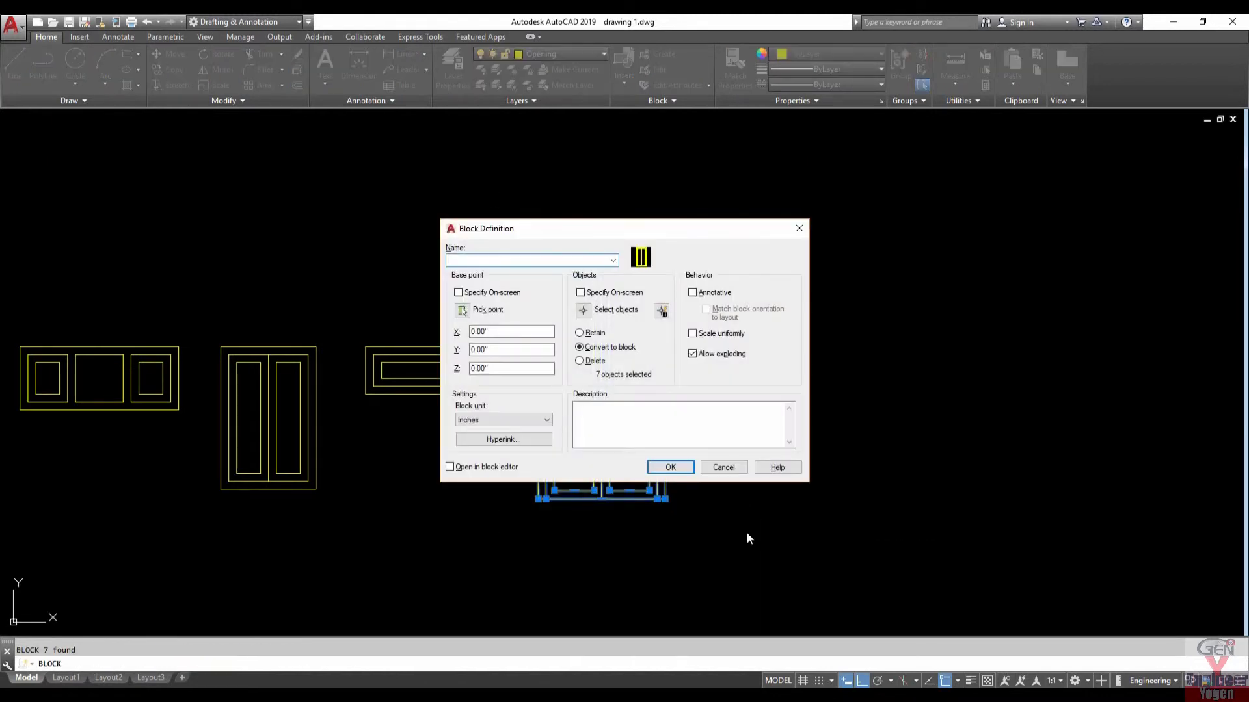
pyautogui.write('MAIN DOOR(MD')
pyautogui.click(462, 311)
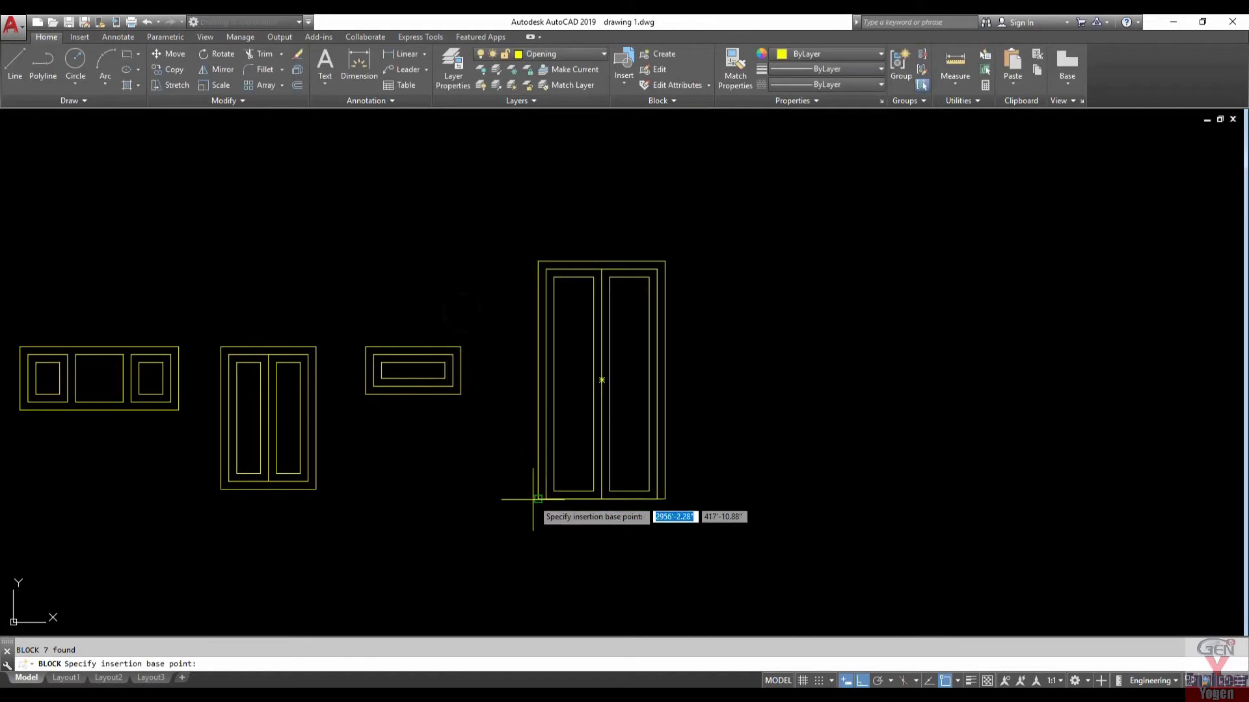
pyautogui.click(534, 499)
pyautogui.click(670, 468)
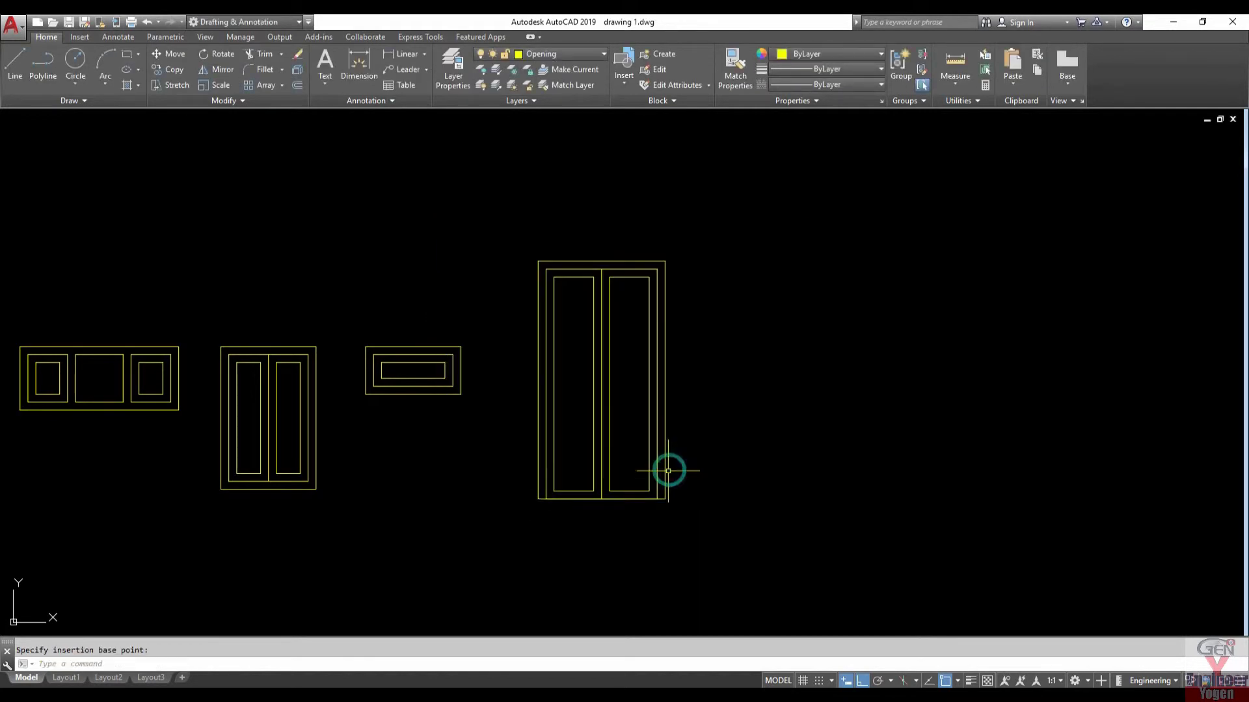
pyautogui.click(625, 423)
# Step: Move the MAIN DOOR(MD) door block down so its top aligns with the window tops, then save
pyautogui.write('M')
pyautogui.press('Return')
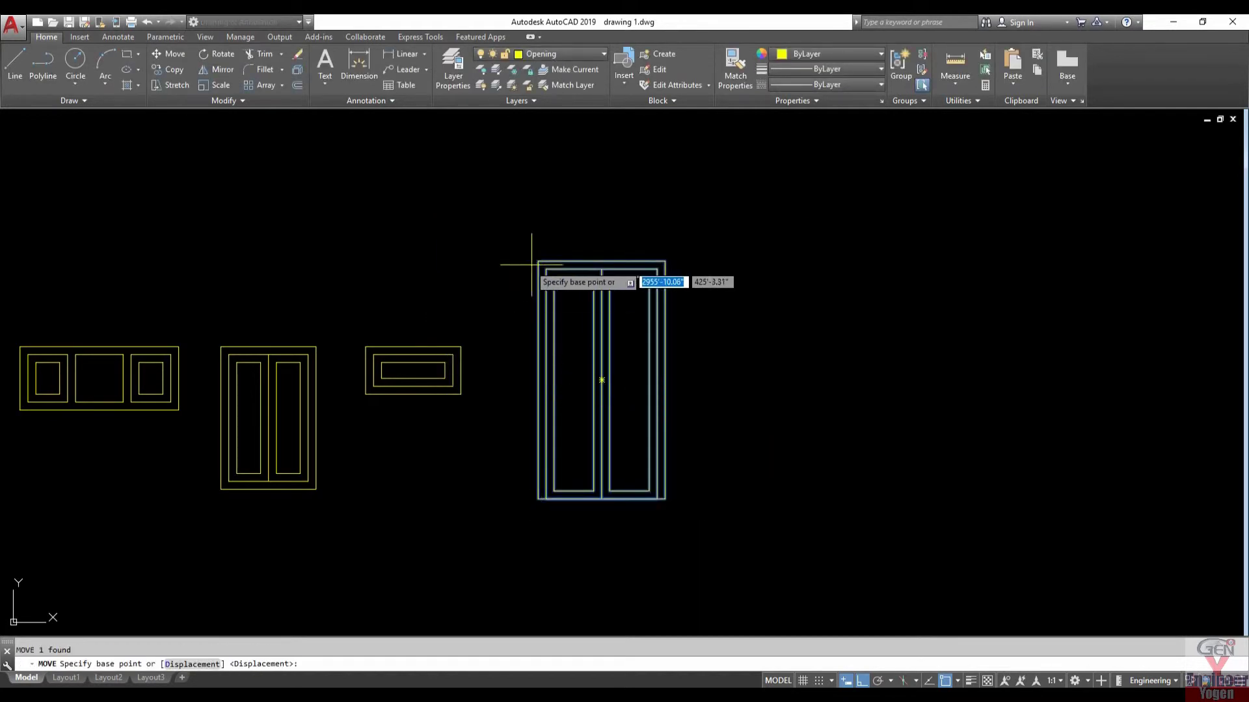
pyautogui.click(538, 261)
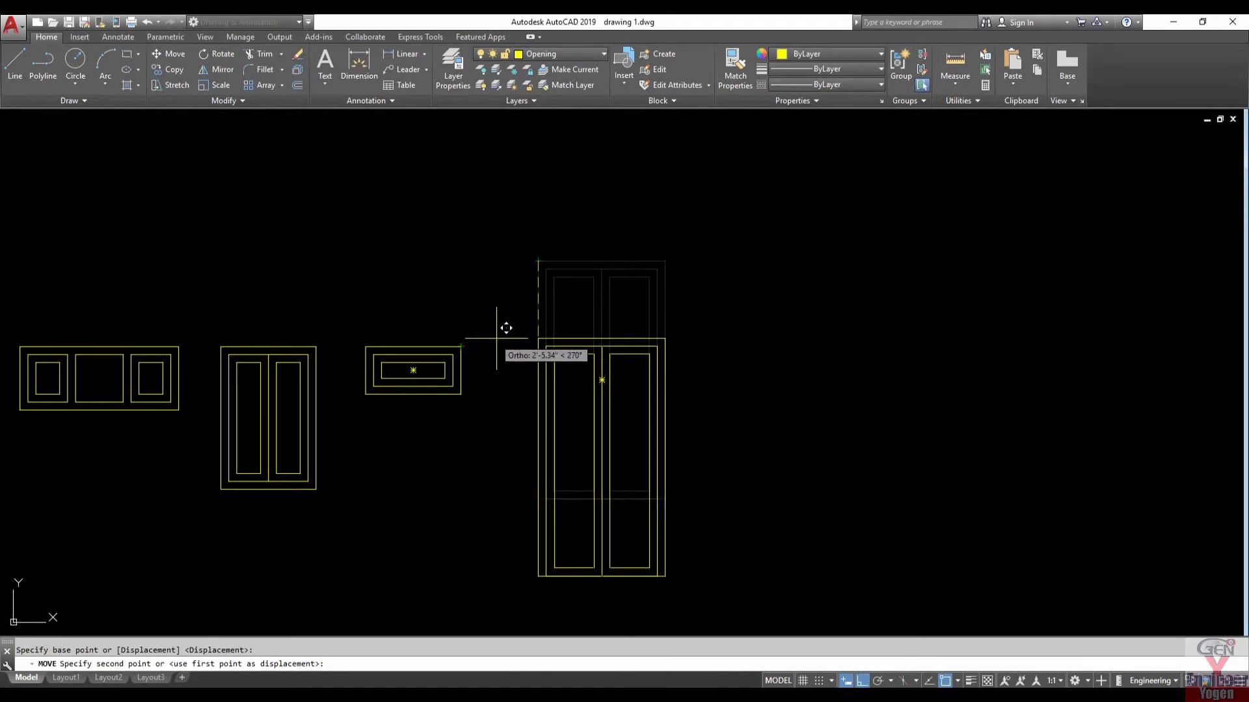
pyautogui.click(521, 349)
pyautogui.scroll(-2, 622, 431)
pyautogui.press('Escape')
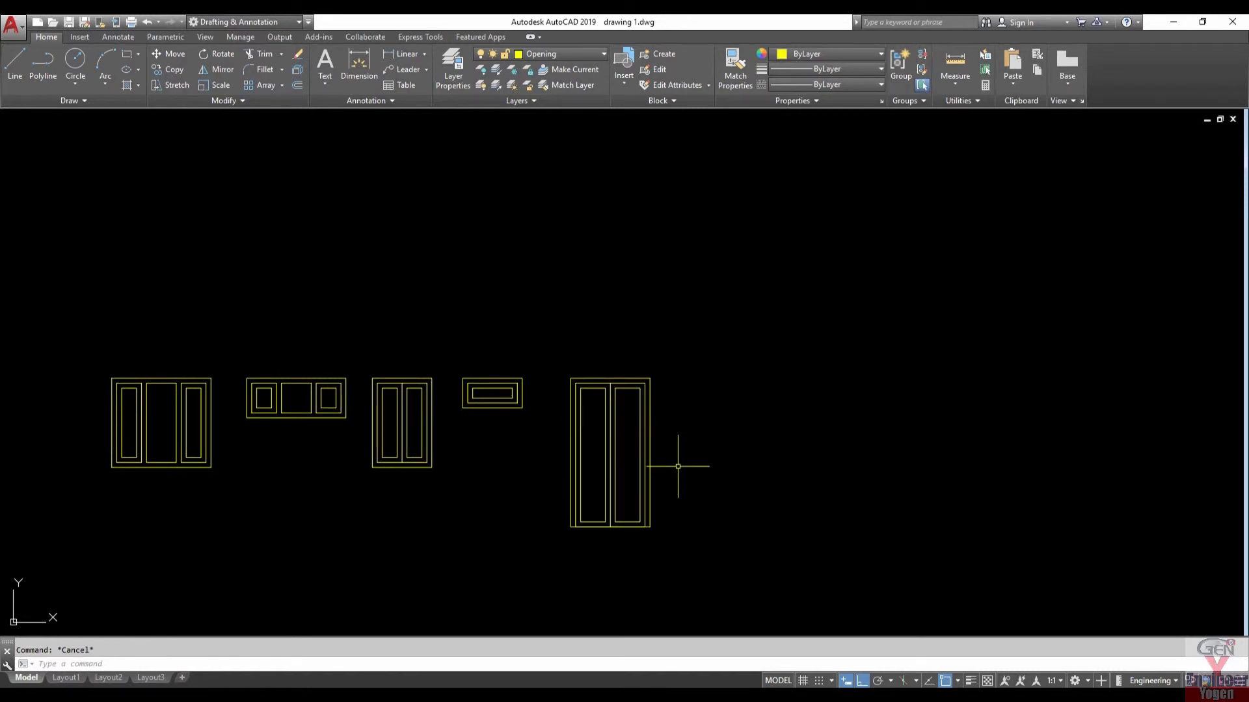
pyautogui.hotkey('ctrl', 's')
pyautogui.moveTo(678, 467); pyautogui.dragTo(612, 438, button='middle')
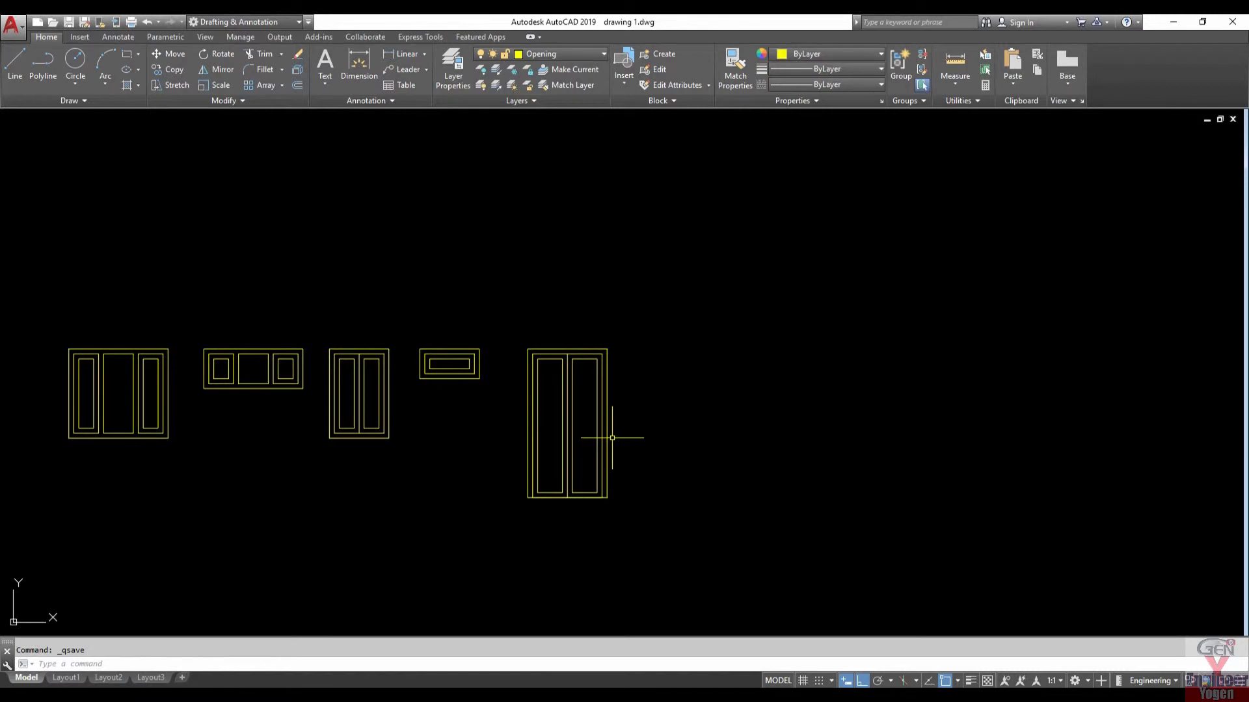
pyautogui.write('REC')
# Step: Draw a 3' by 7'6" rectangle beside the double door as the single door outline
pyautogui.press('Return')
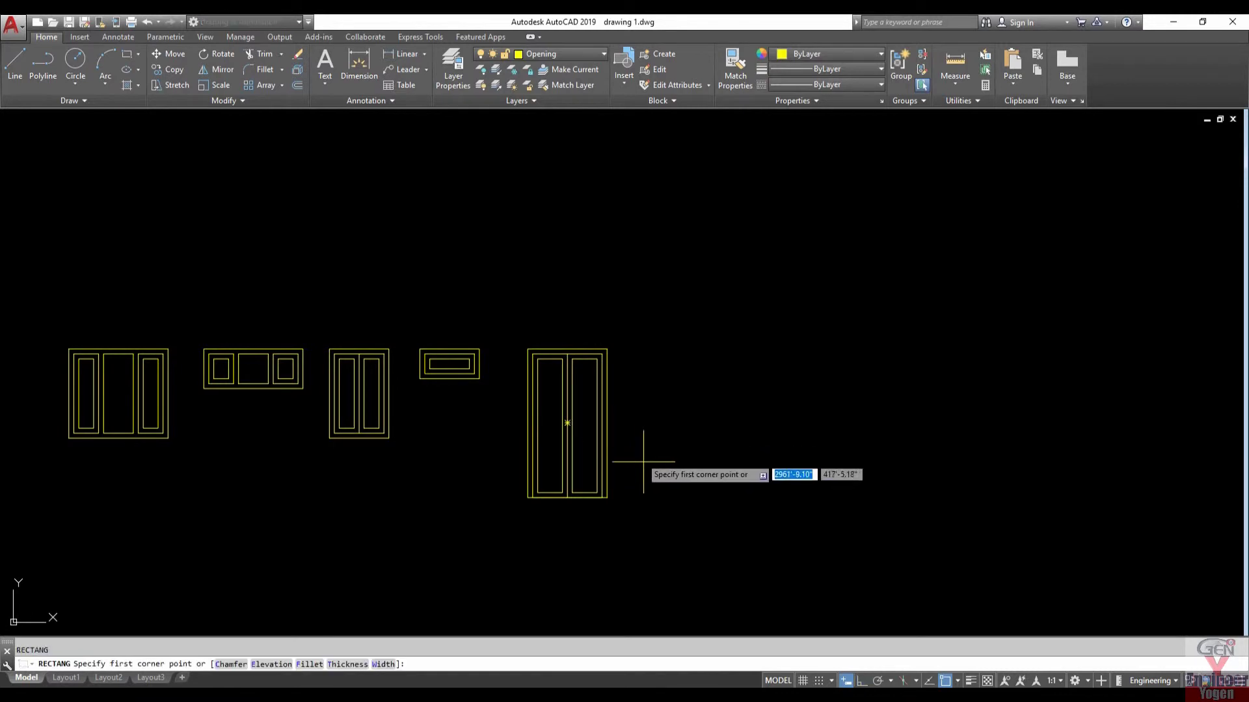
pyautogui.click(678, 502)
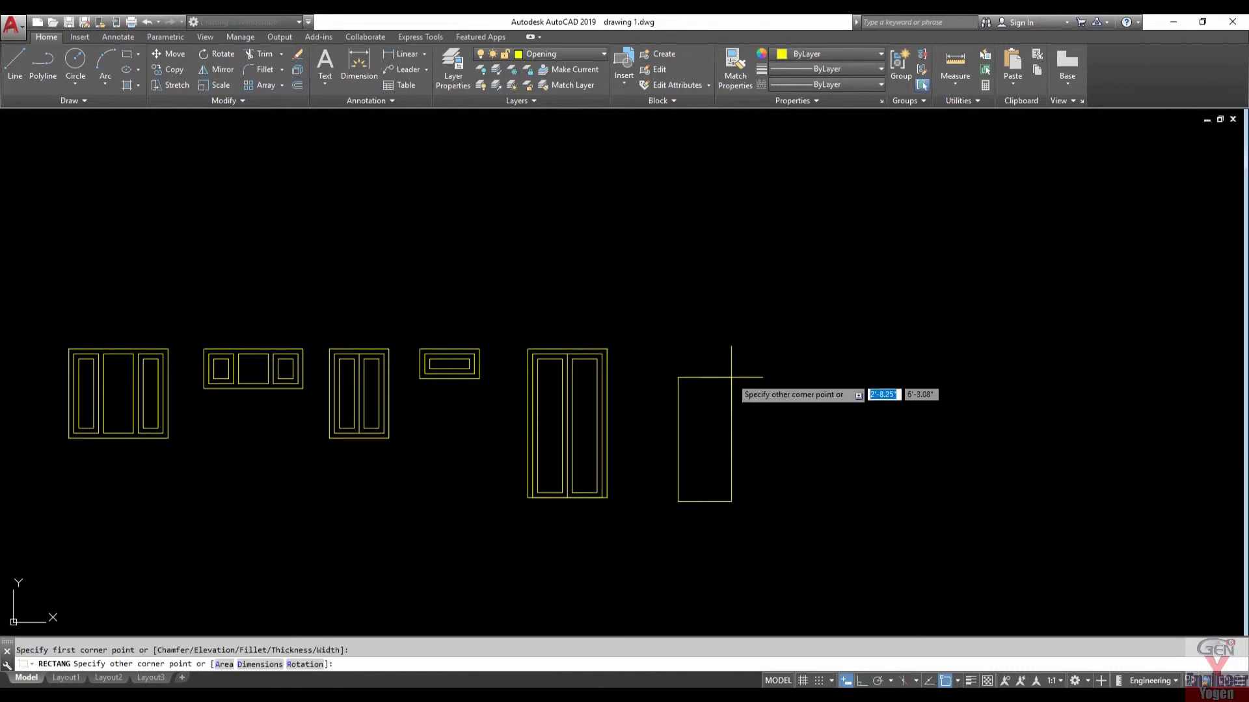
pyautogui.write("'")
pyautogui.press('Tab')
pyautogui.write('7')
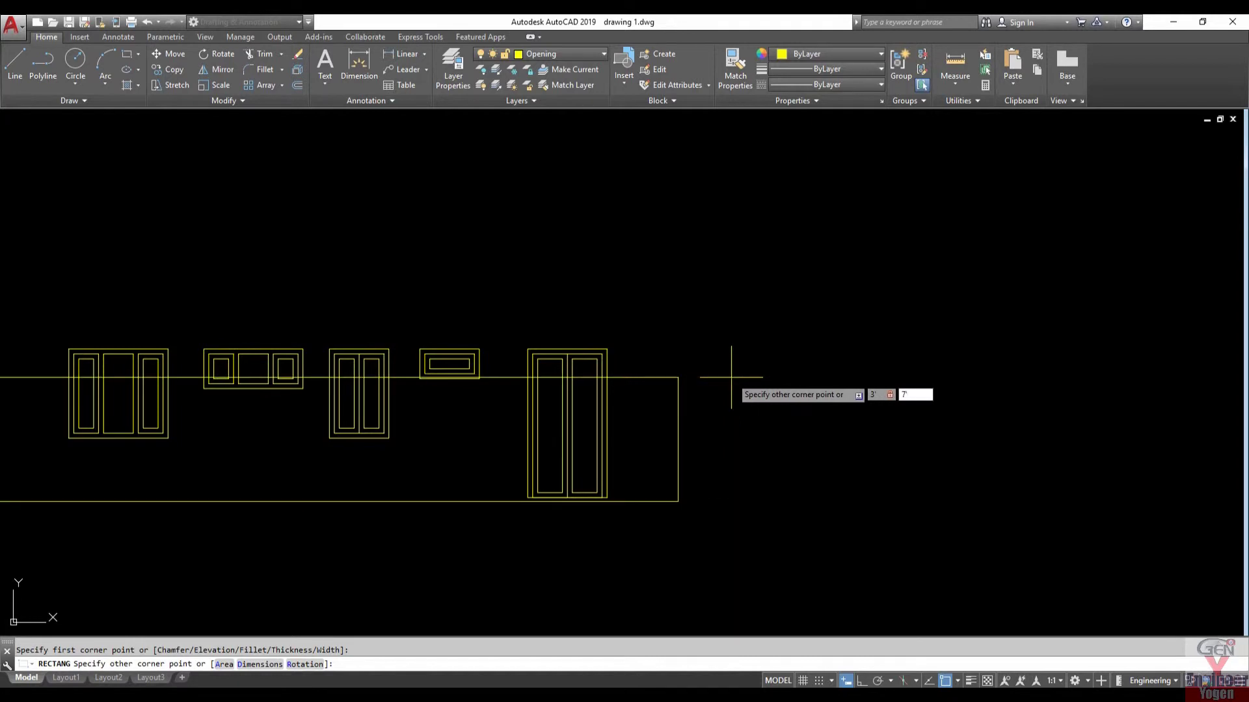
pyautogui.write('6')
pyautogui.press('Return')
pyautogui.scroll(2, 731, 377)
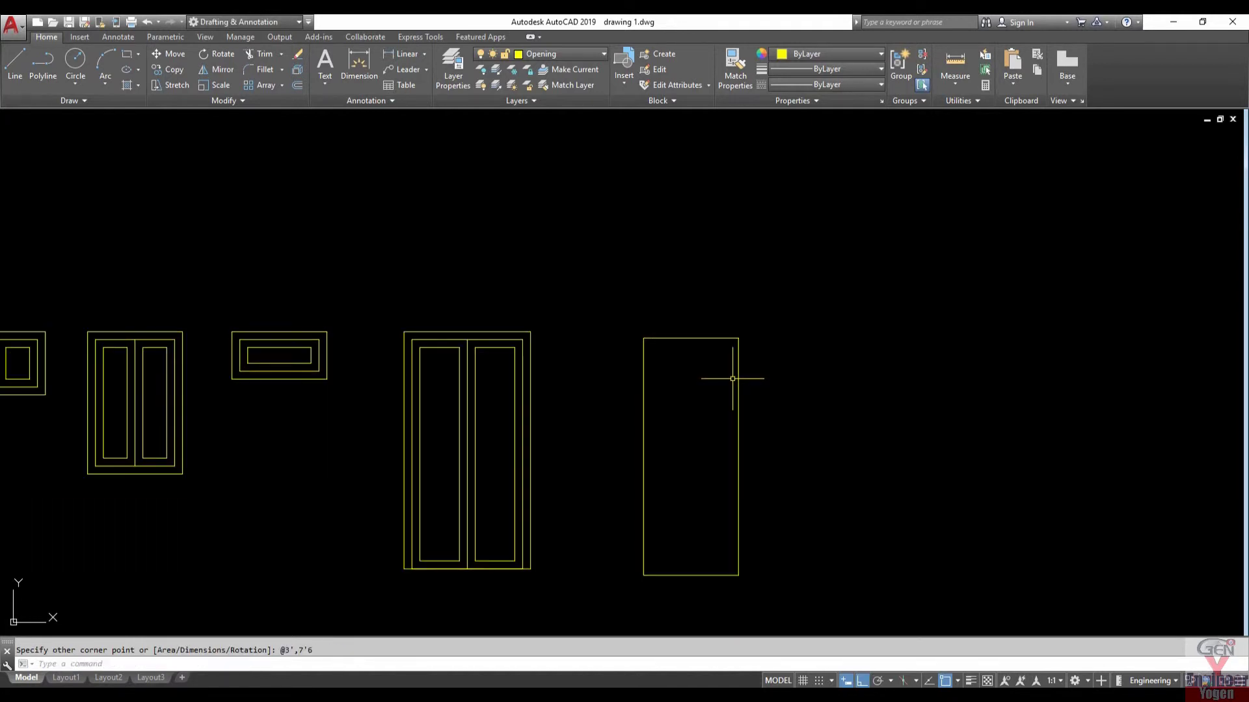
# Step: Offset the door rectangle 3 inward to form the frame
pyautogui.write('o')
pyautogui.press('Return')
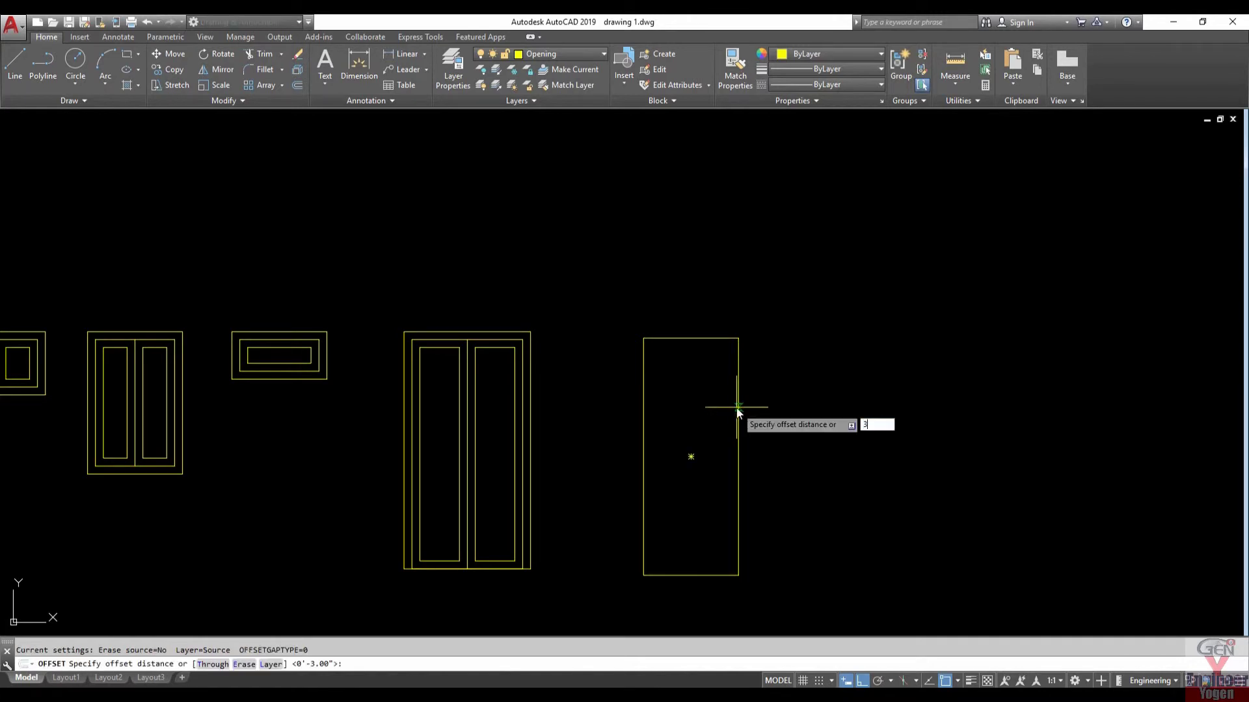
pyautogui.press('Return')
pyautogui.click(693, 338)
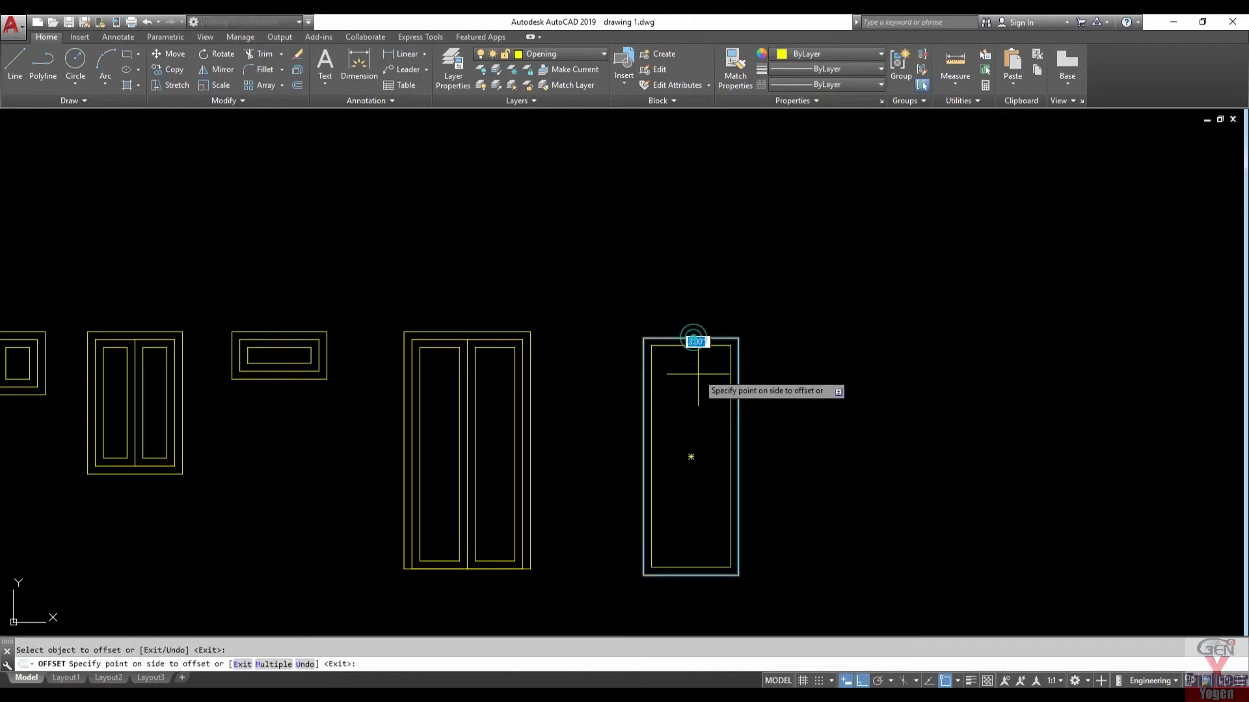
pyautogui.click(698, 374)
# Step: Stretch the inner rectangle's bottom edge down onto the outer bottom line
pyautogui.scroll(3, 691, 582)
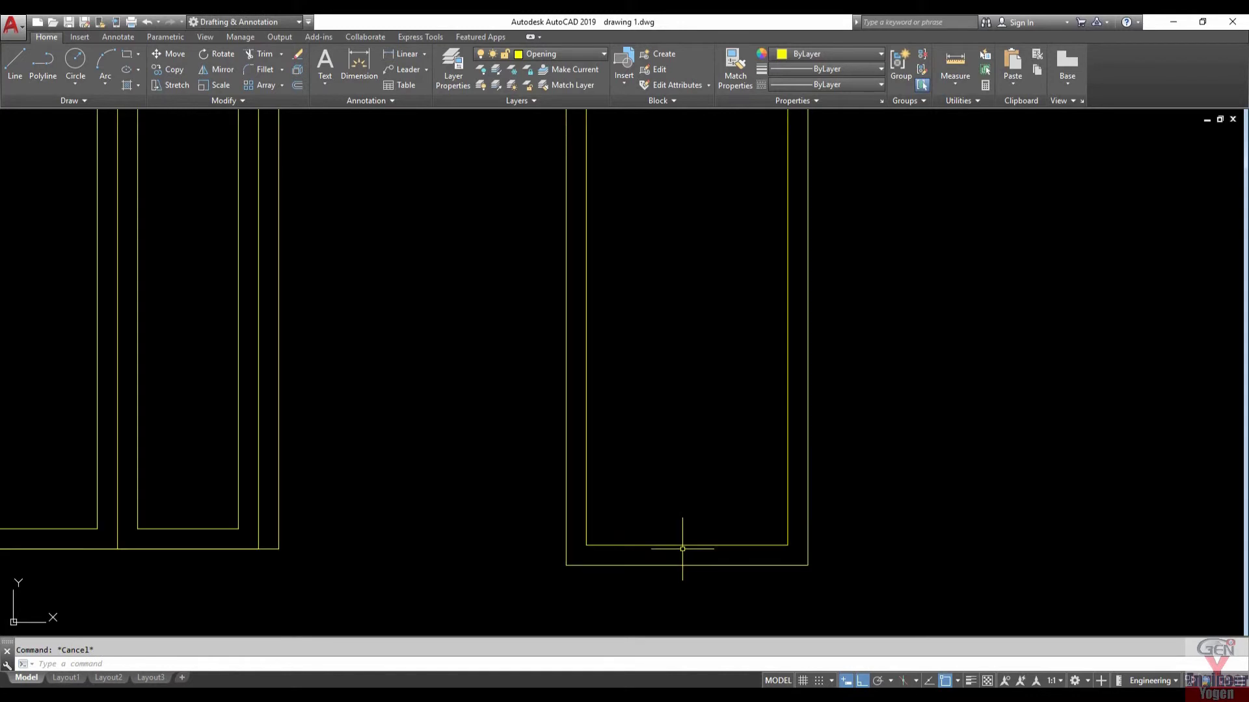
pyautogui.click(679, 550)
pyautogui.click(667, 529)
pyautogui.click(687, 545)
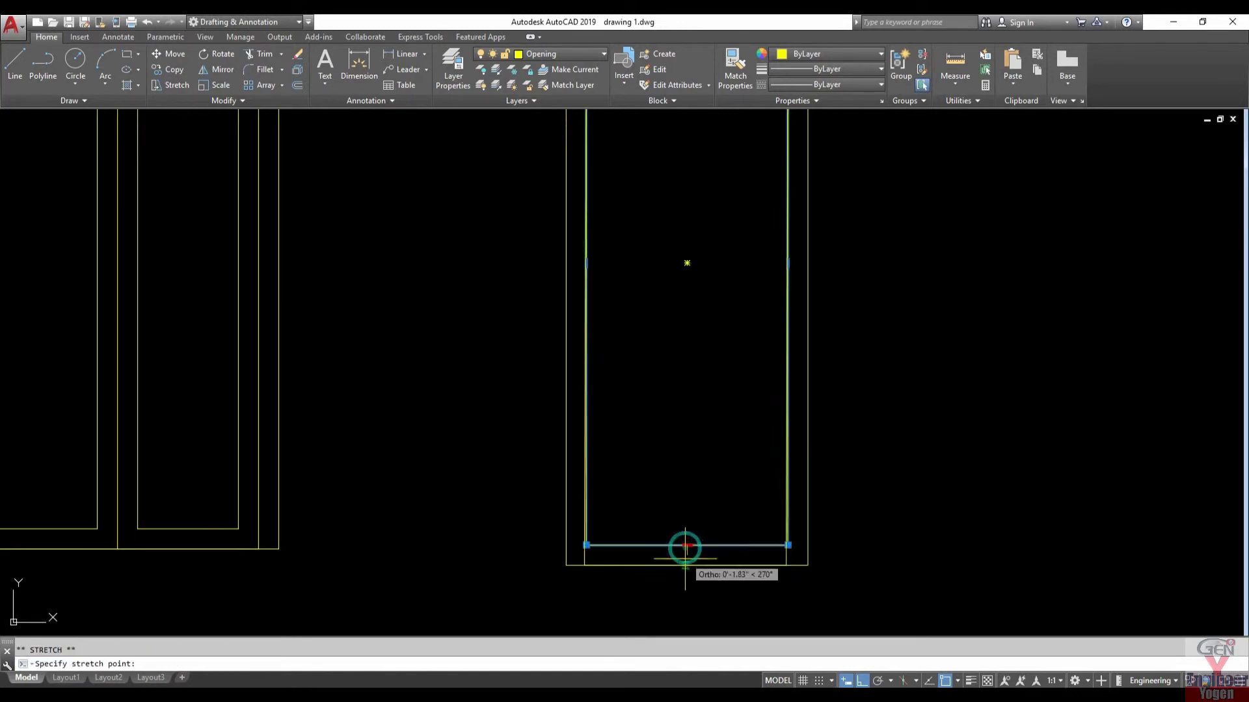
pyautogui.click(686, 566)
pyautogui.press('Escape')
pyautogui.scroll(-2, 685, 574)
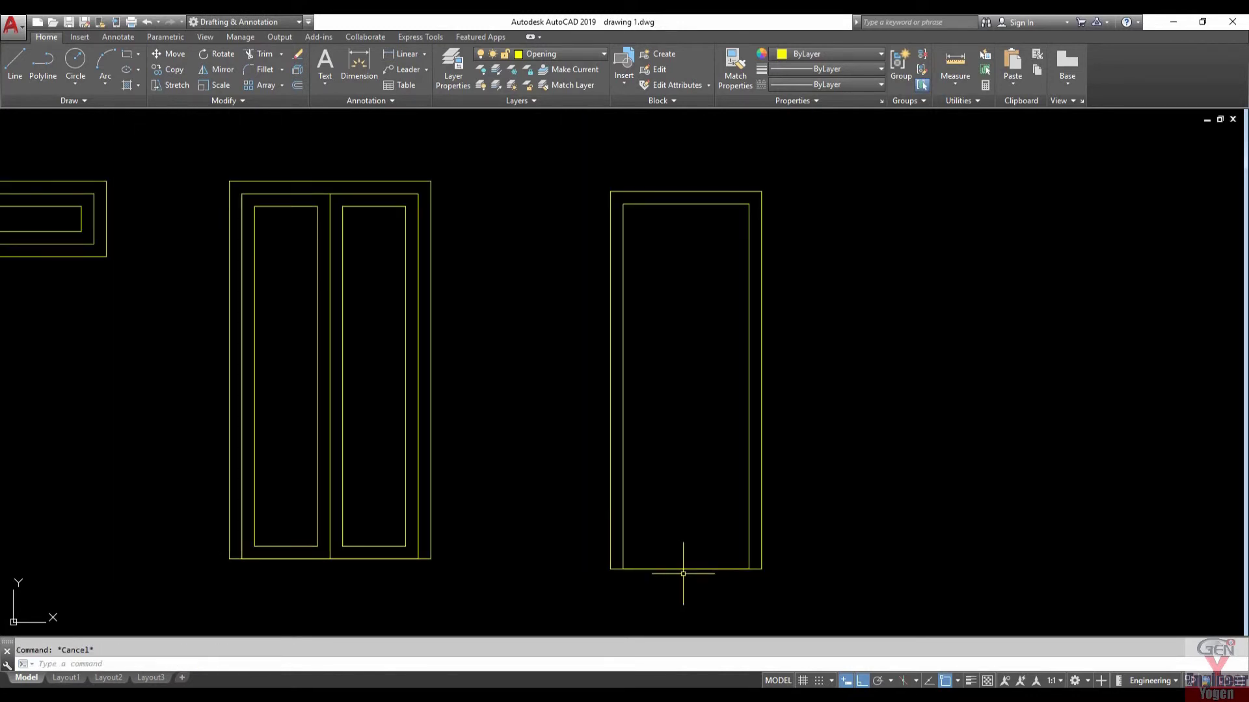
# Step: Offset the outer frame 3 inward again to add the inset panel outline
pyautogui.write('o')
pyautogui.press('Return')
pyautogui.write('3')
pyautogui.press('Return')
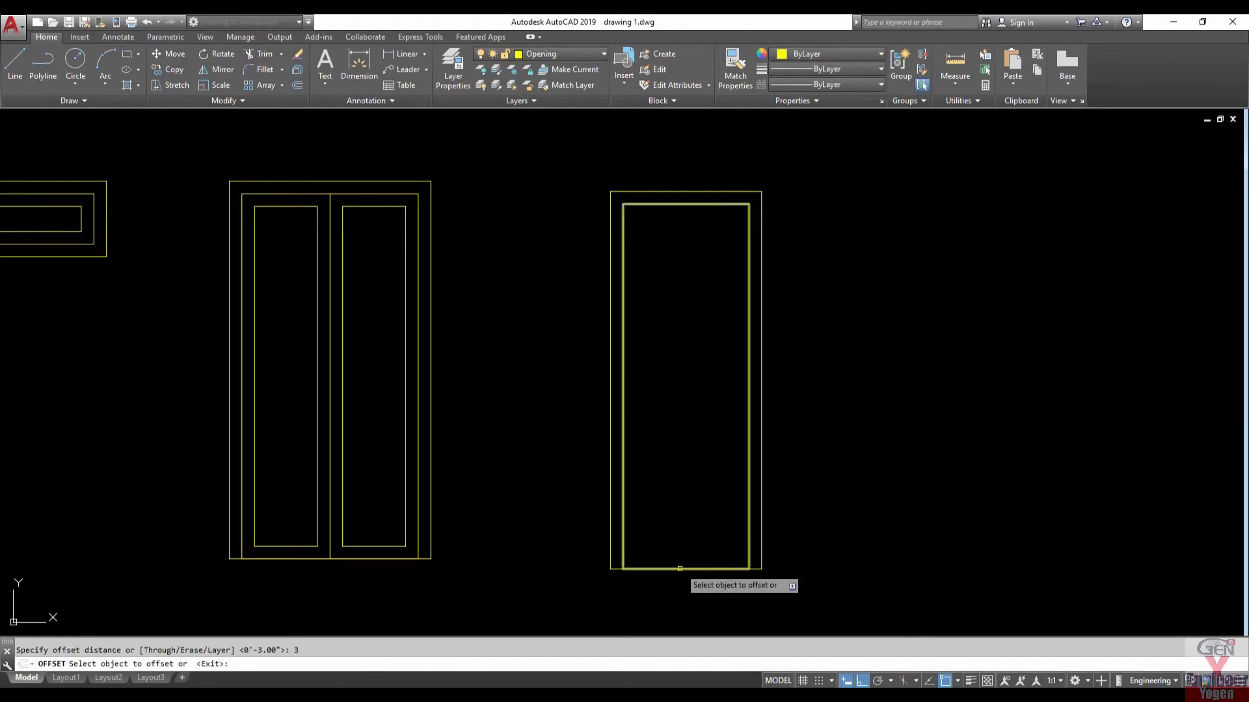
pyautogui.click(613, 523)
pyautogui.click(660, 528)
pyautogui.scroll(-2, 663, 537)
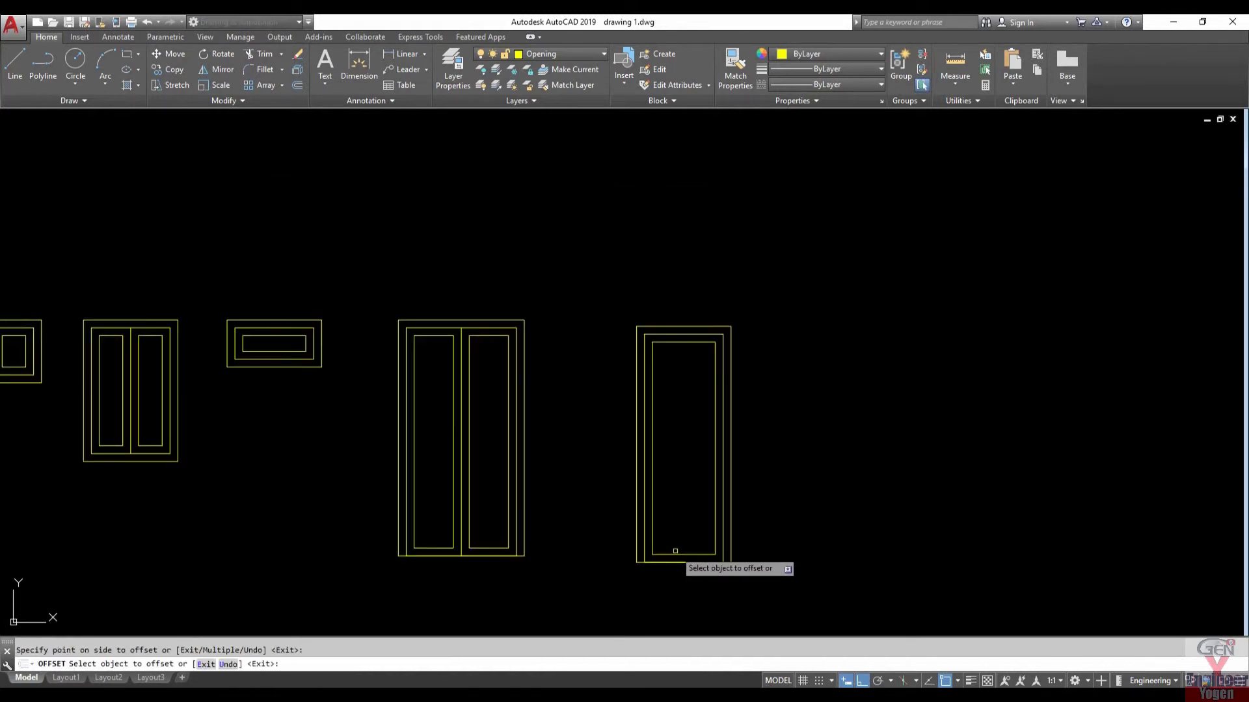
pyautogui.press('Escape')
pyautogui.press('Escape')
# Step: Define the three single-door outlines as block DOOR(D), based at its lower-left corner
pyautogui.click(602, 296)
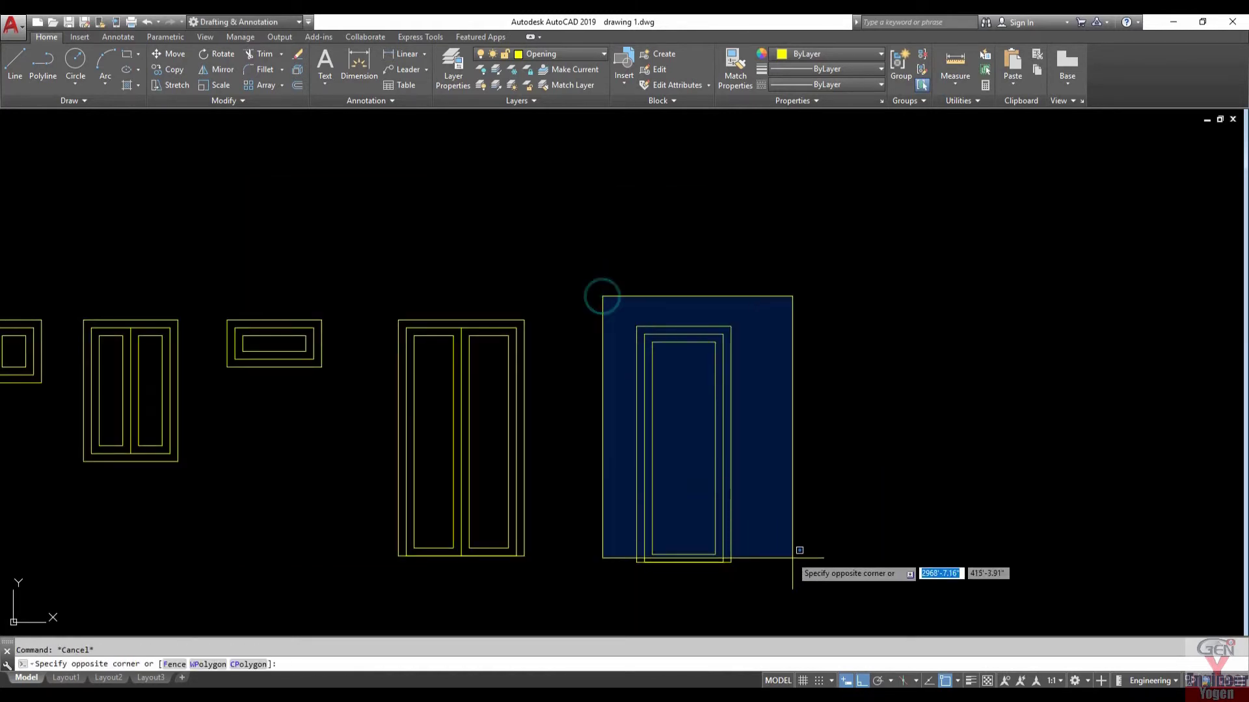
pyautogui.click(802, 590)
pyautogui.write('b')
pyautogui.press('Return')
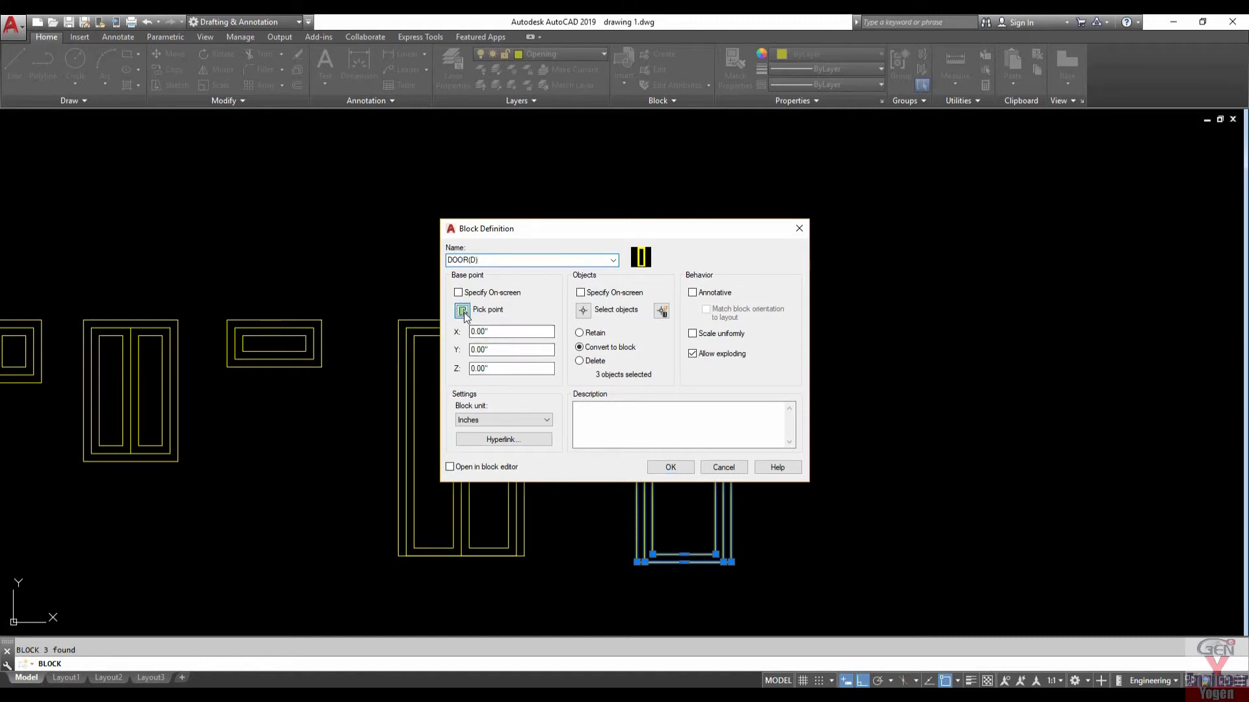
pyautogui.click(462, 311)
pyautogui.click(637, 562)
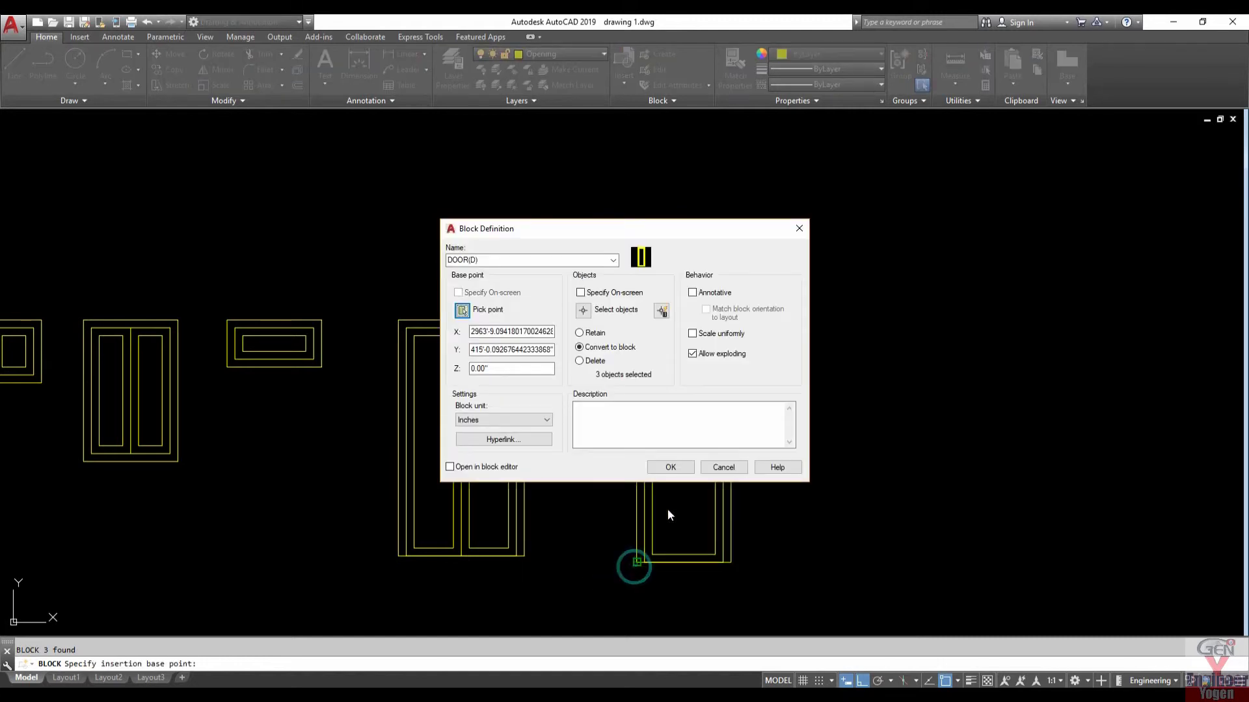
pyautogui.click(681, 469)
# Step: Bring all elevations into view and select the DOOR(D) block
pyautogui.scroll(-2, 676, 462)
pyautogui.moveTo(571, 516); pyautogui.dragTo(769, 472, button='middle')
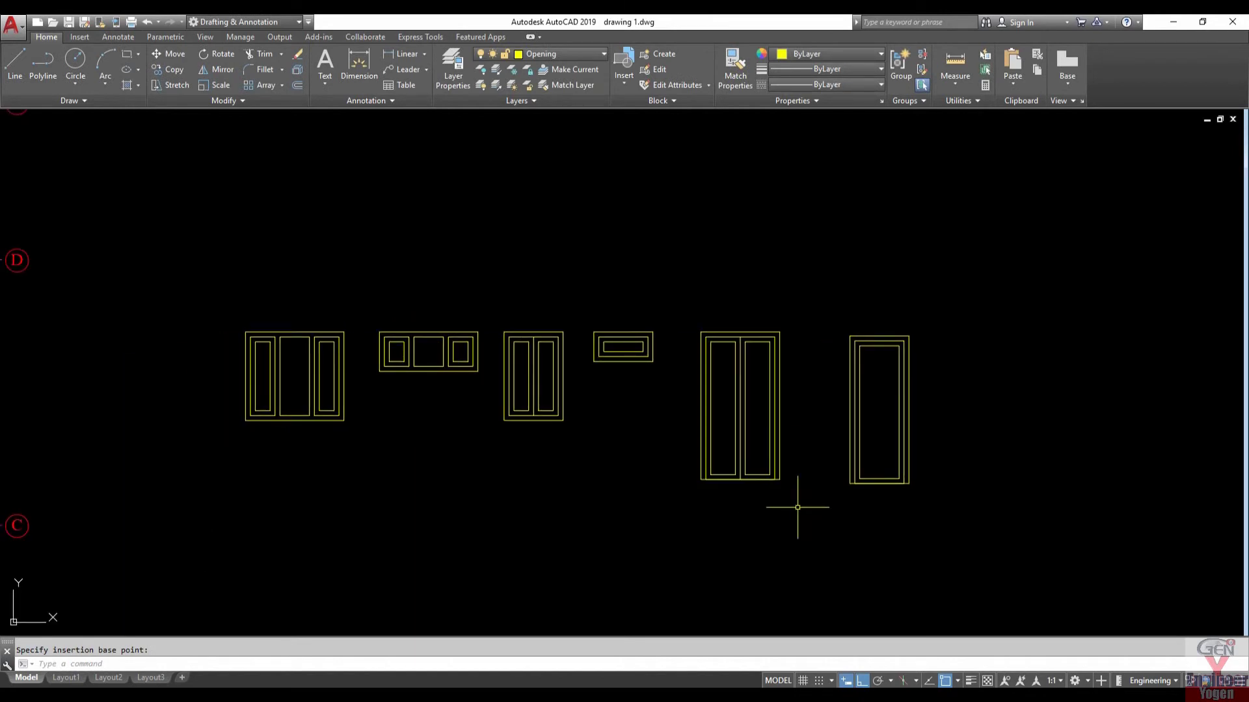
pyautogui.click(823, 306)
pyautogui.click(963, 522)
# Step: Move the DOOR(D) block closer to the double door, in line with the other elevations
pyautogui.press('Return')
pyautogui.scroll(4, 864, 341)
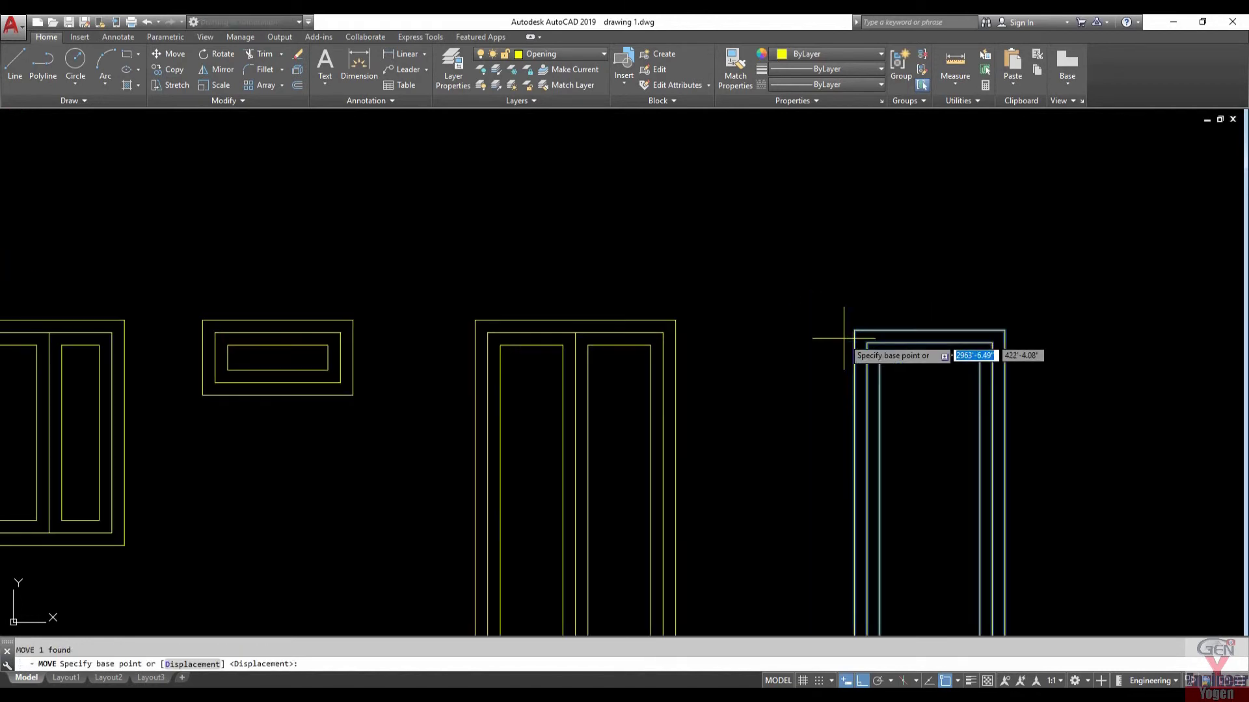
pyautogui.click(852, 330)
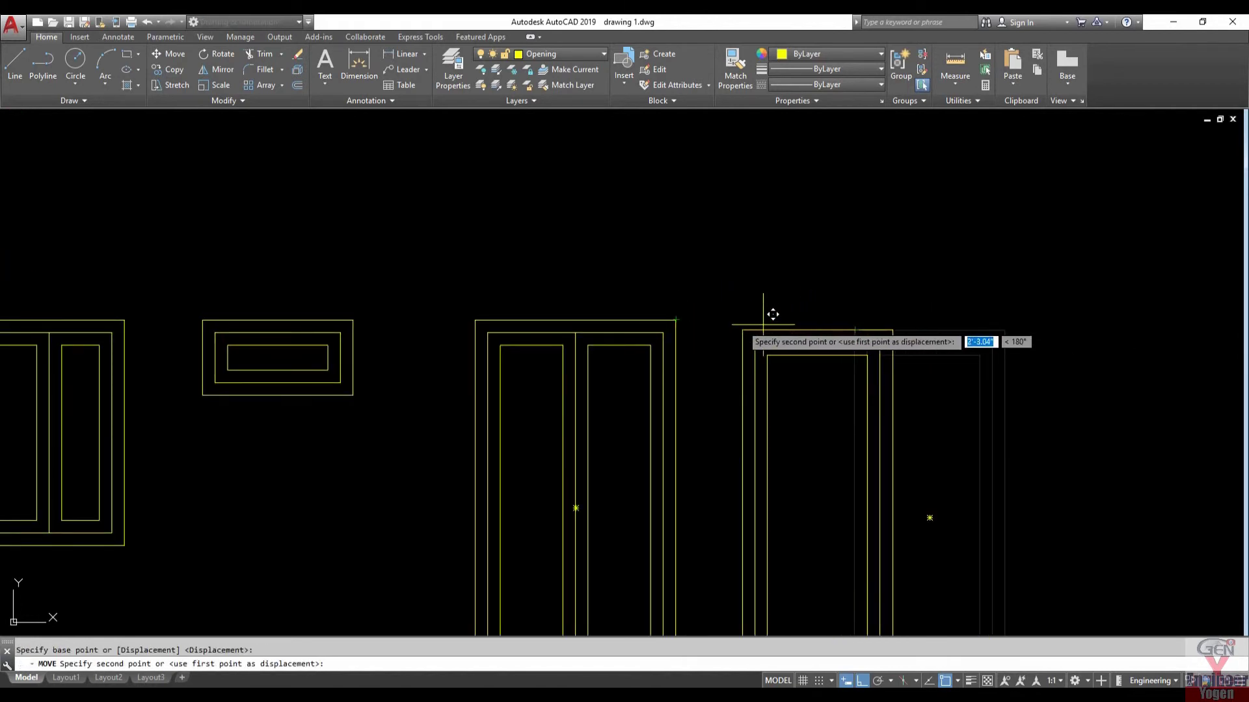
pyautogui.click(852, 314)
pyautogui.scroll(-5, 851, 314)
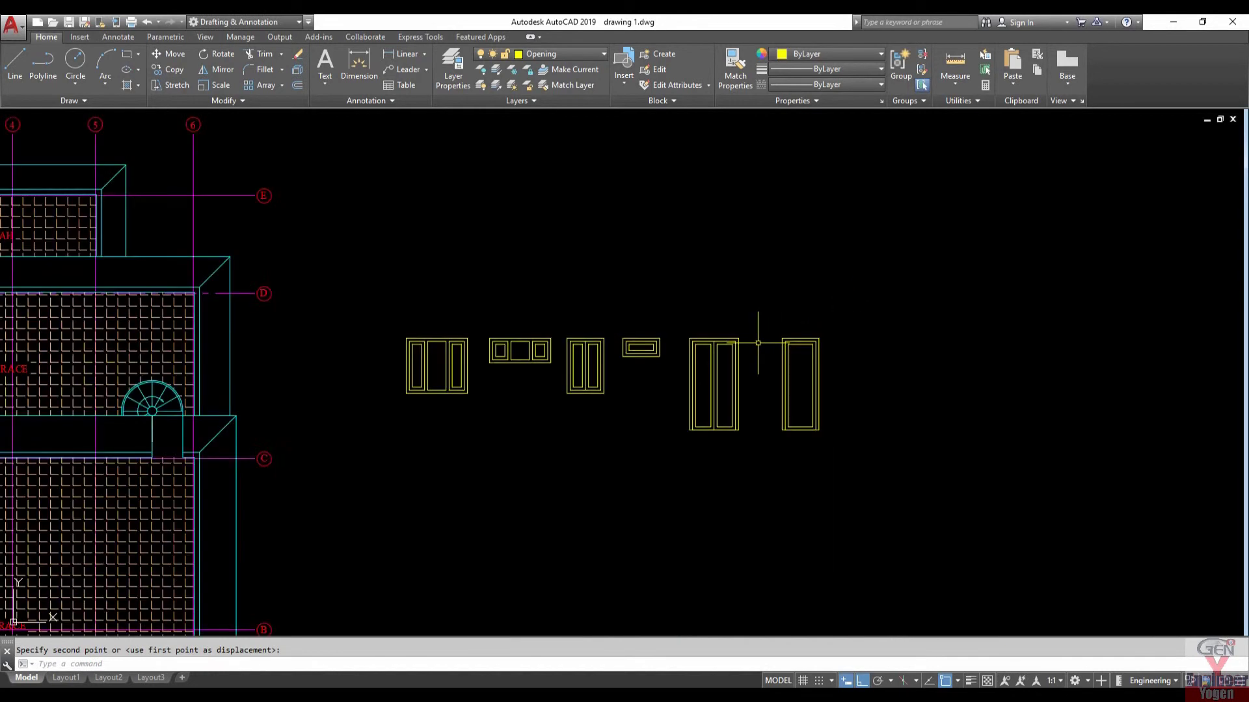
pyautogui.press('Escape')
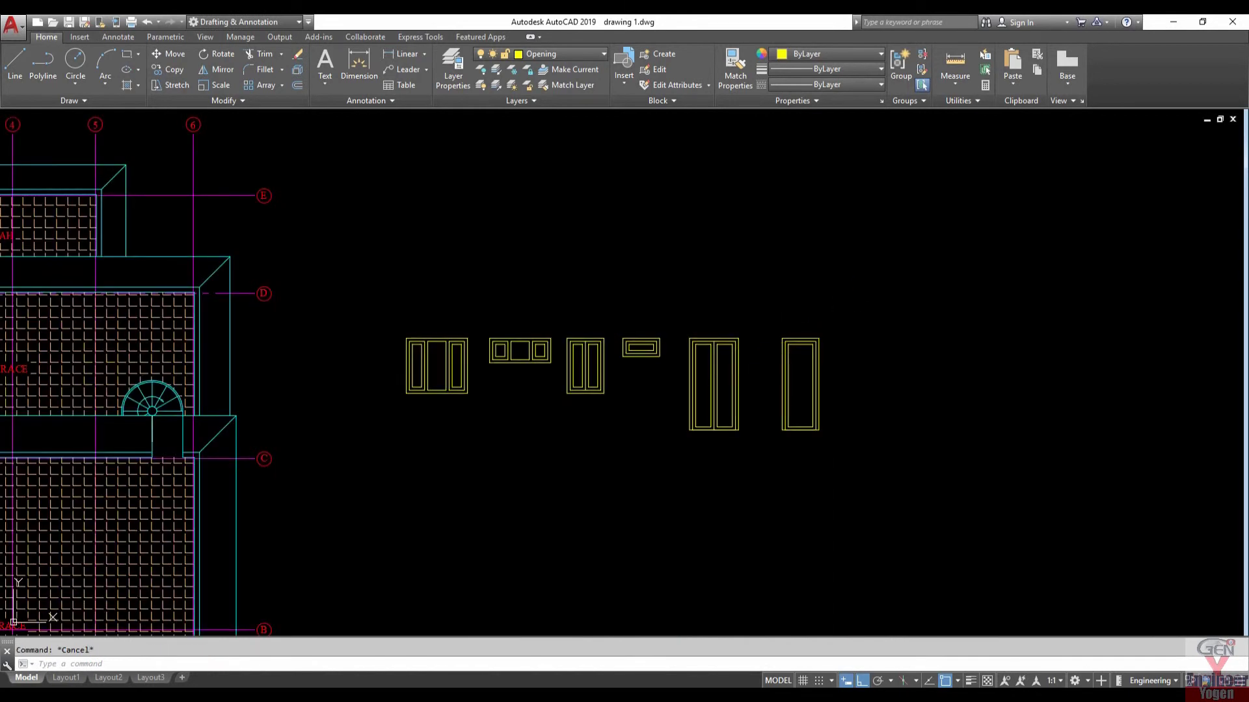
# Step: Start copying the D grid bubble, based at its bottom, toward the elevation row
pyautogui.scroll(3, 264, 309)
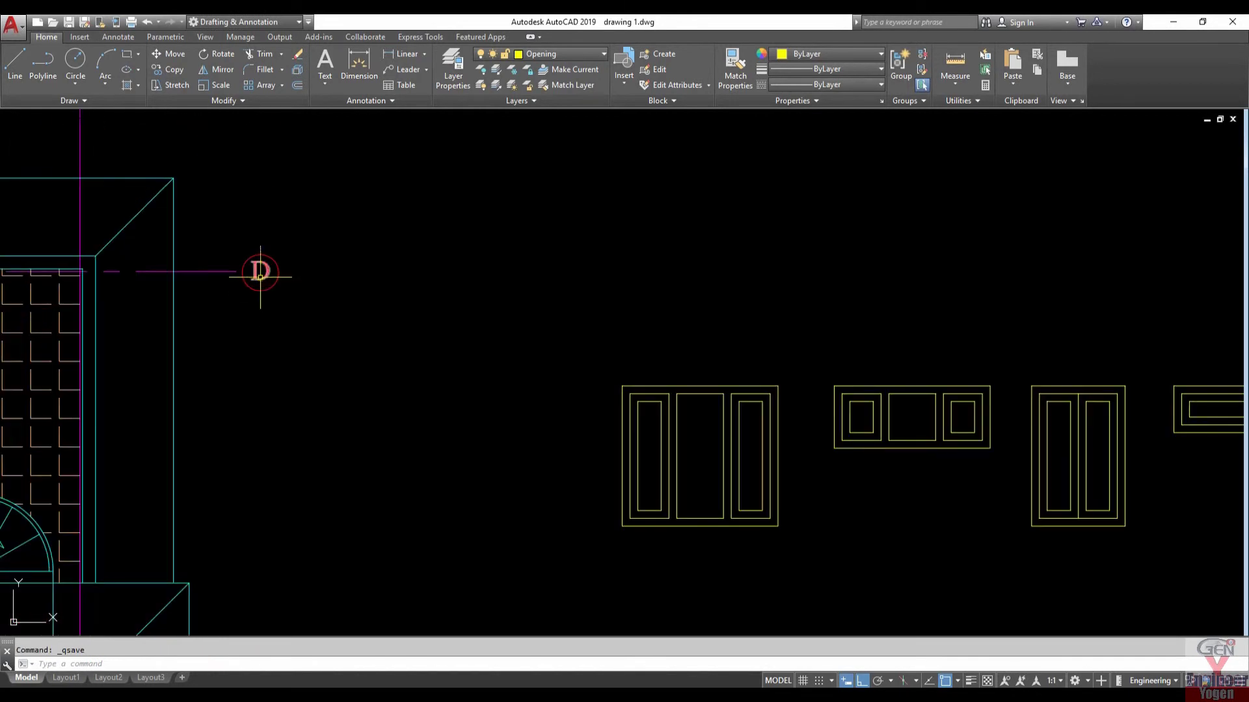
pyautogui.click(260, 277)
pyautogui.write('CO')
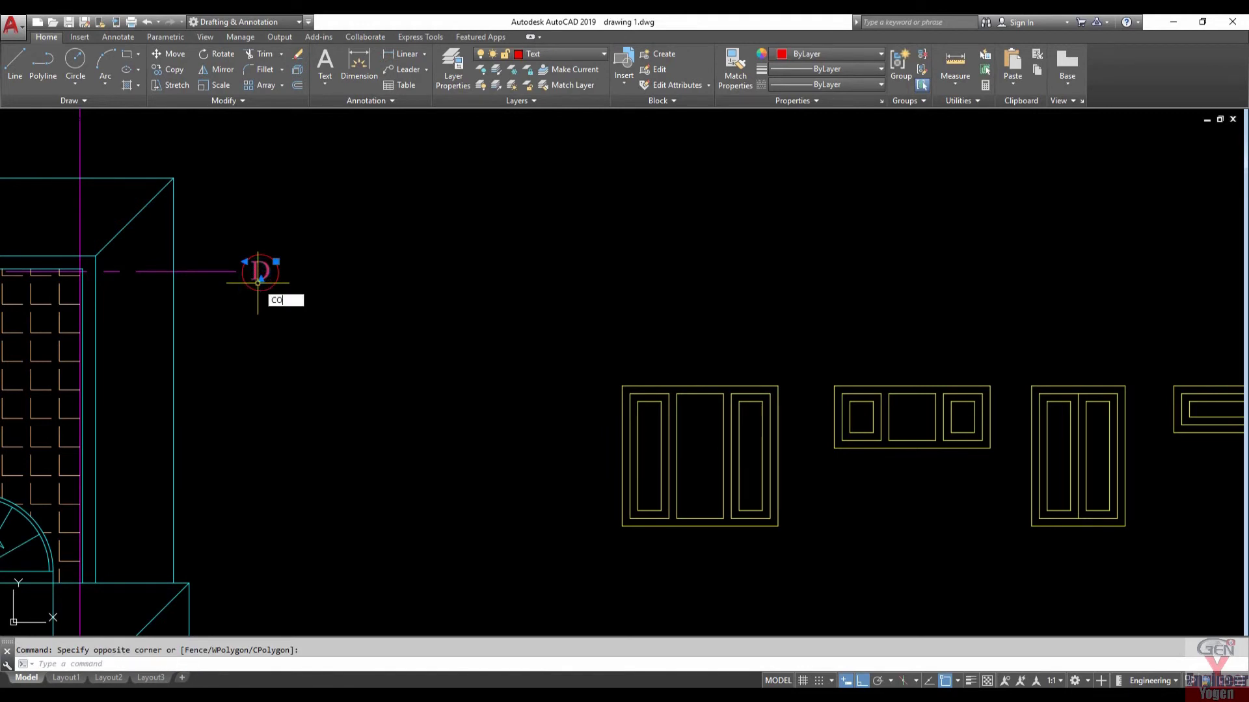
pyautogui.press('Return')
pyautogui.click(260, 290)
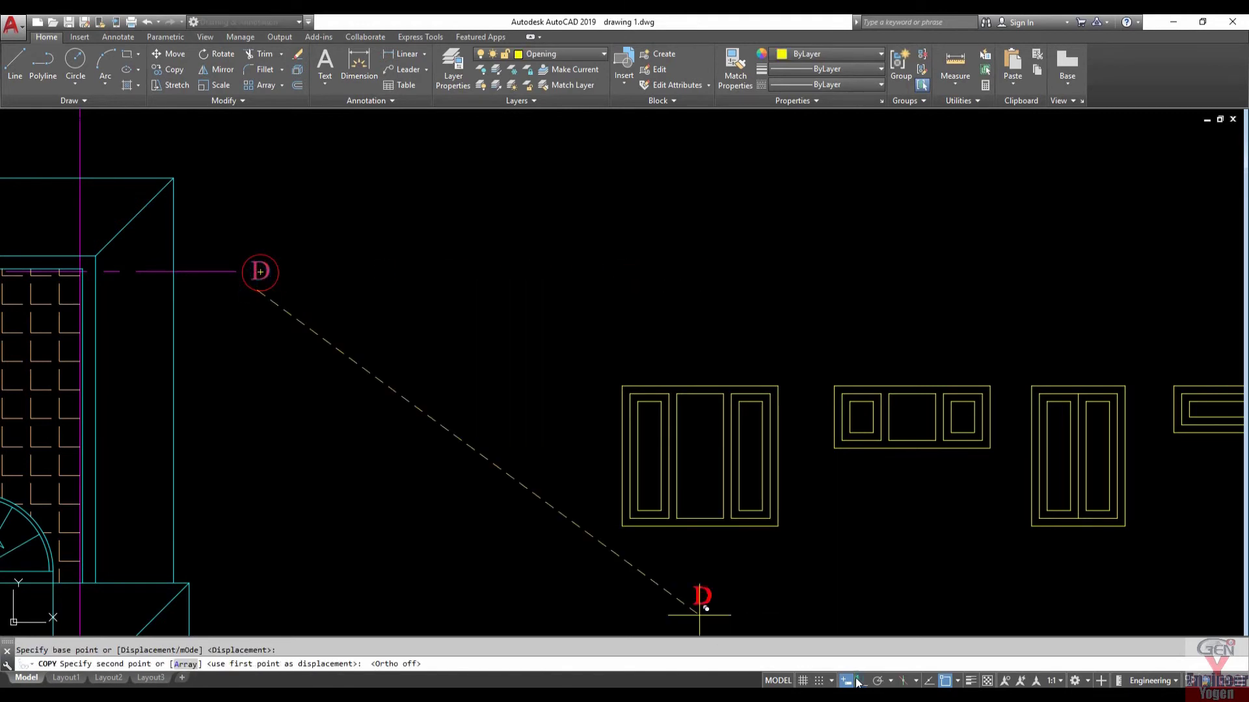
pyautogui.scroll(3, 722, 585)
pyautogui.scroll(-5, 673, 579)
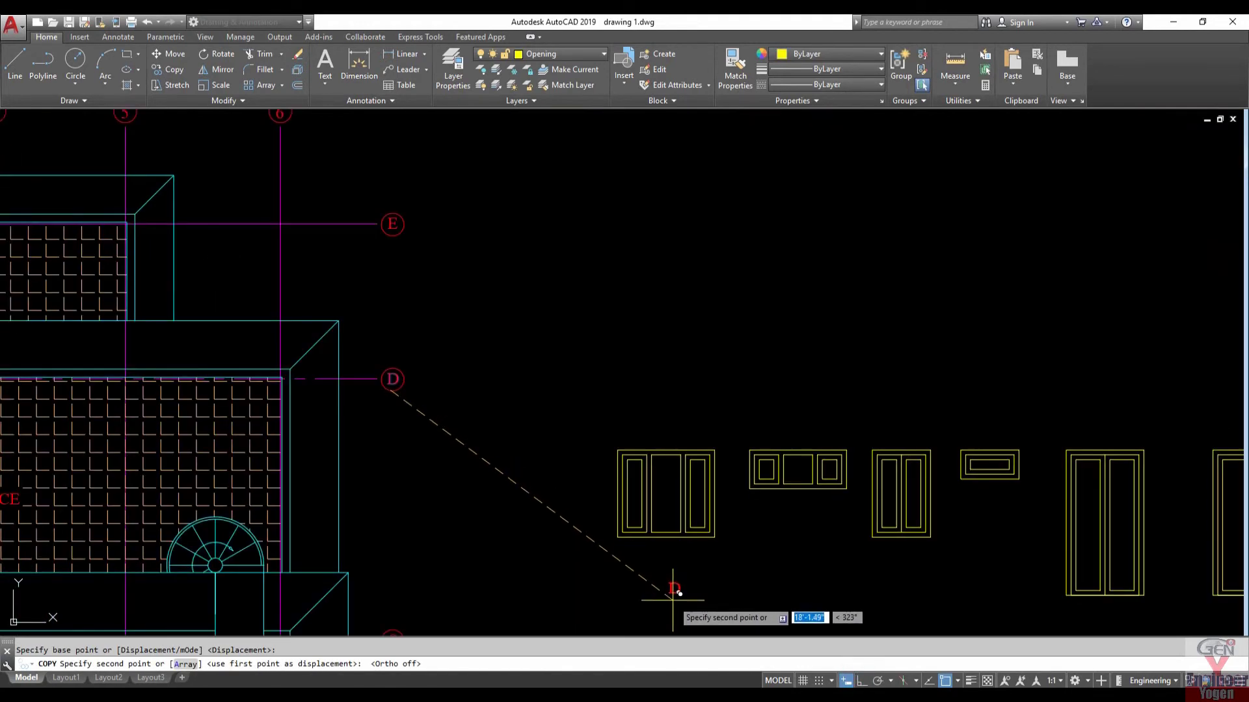
pyautogui.moveTo(673, 593); pyautogui.dragTo(640, 463, button='middle')
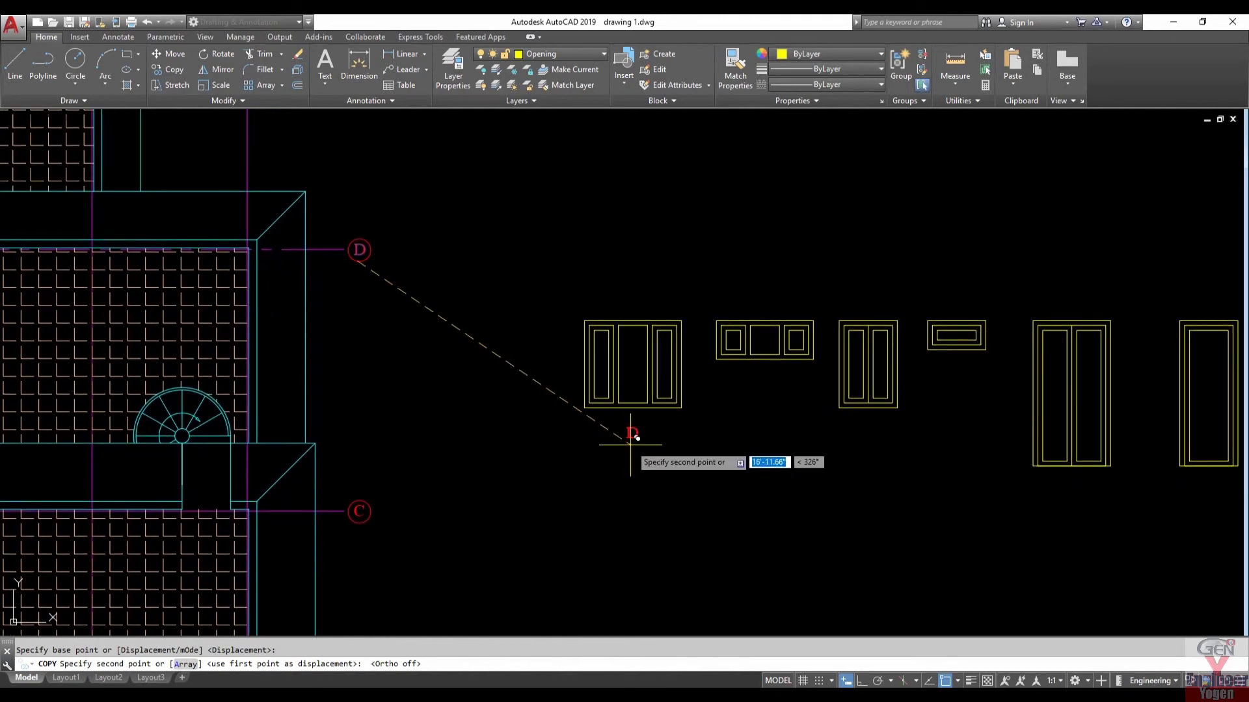
# Step: Place the bubble copy under the first window and change its text to W
pyautogui.click(635, 433)
pyautogui.press('Return')
pyautogui.doubleClick(631, 433)
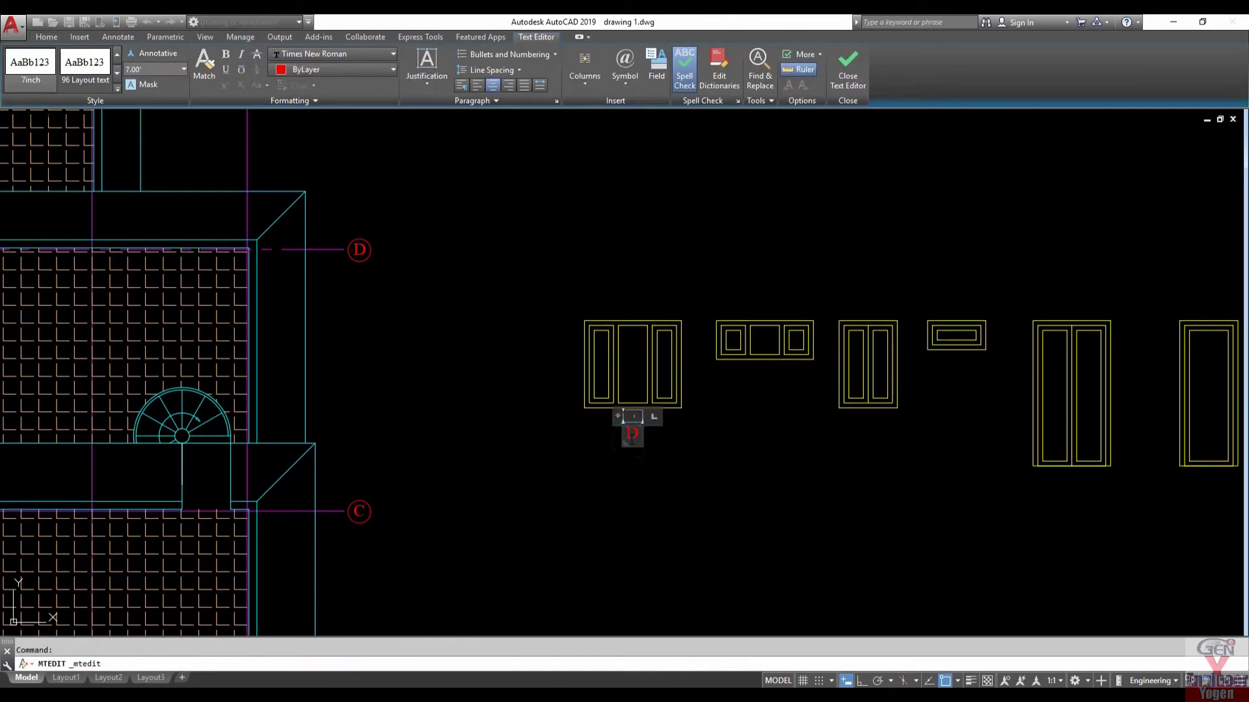
pyautogui.scroll(4, 631, 435)
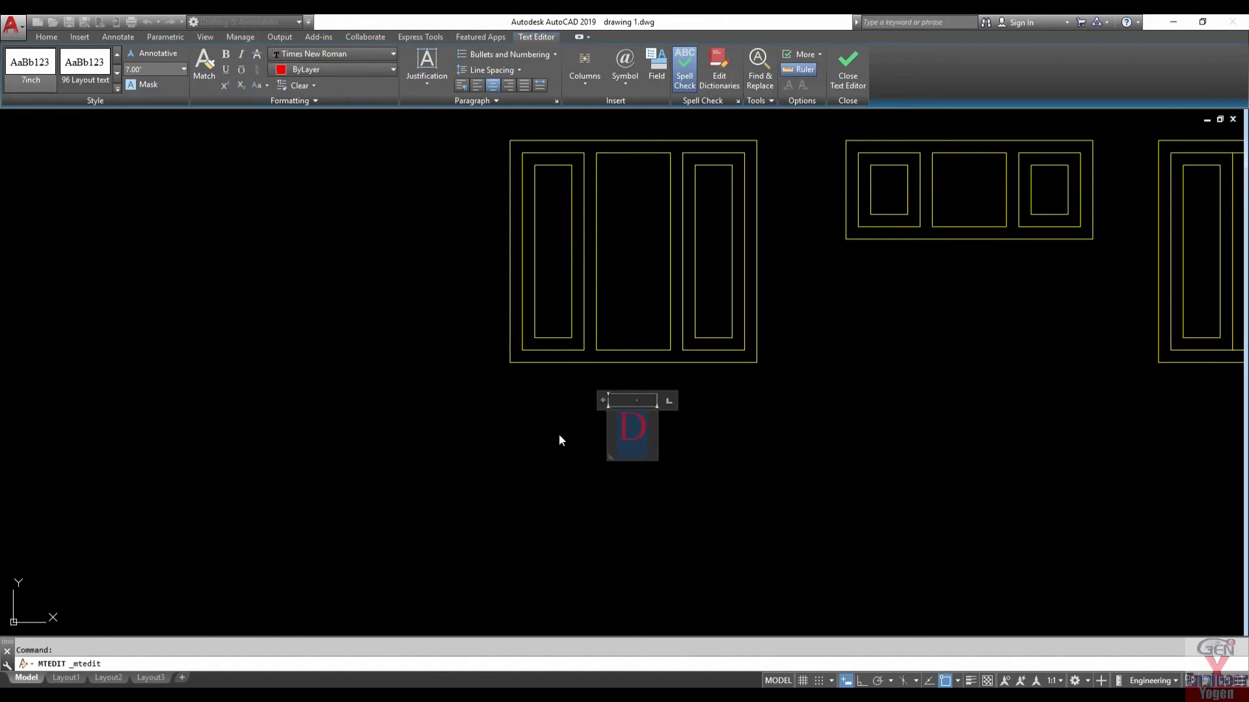
pyautogui.write('W')
pyautogui.click(677, 479)
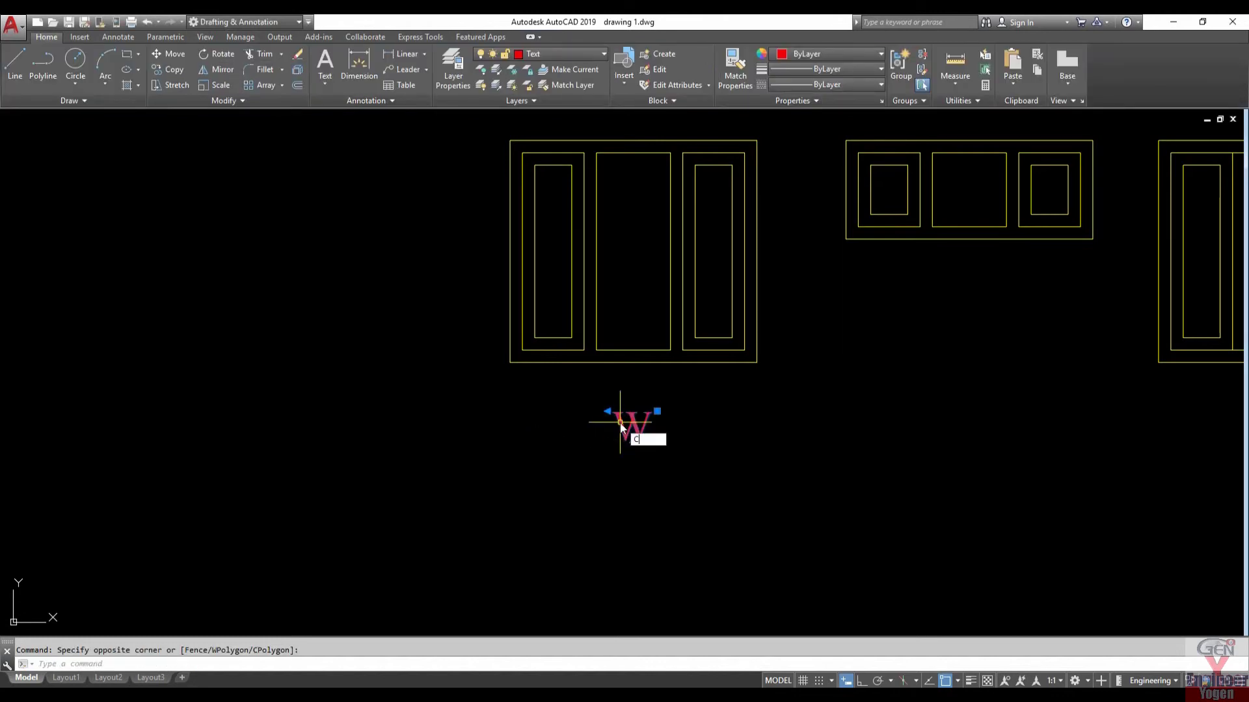
# Step: Copy the W label under the second window and edit it to W2
pyautogui.press('Return')
pyautogui.click(621, 423)
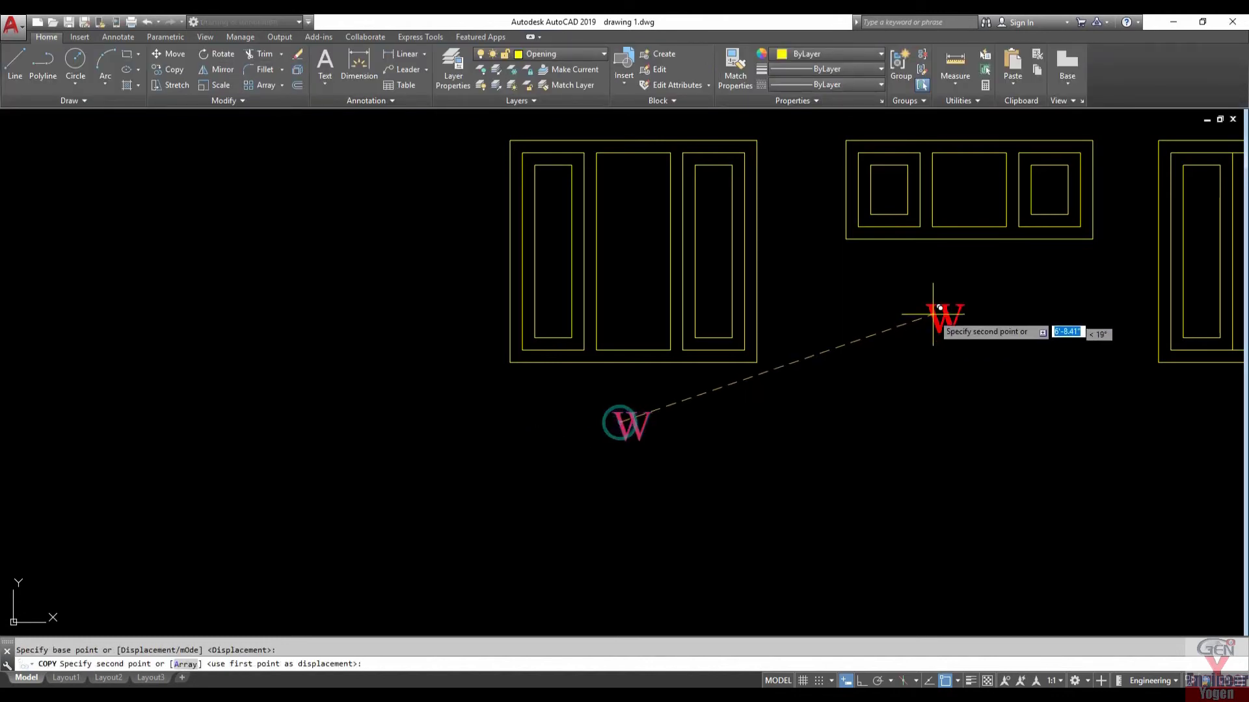
pyautogui.click(954, 277)
pyautogui.moveTo(954, 277); pyautogui.dragTo(657, 356, button='middle')
pyautogui.press('Escape')
pyautogui.doubleClick(677, 365)
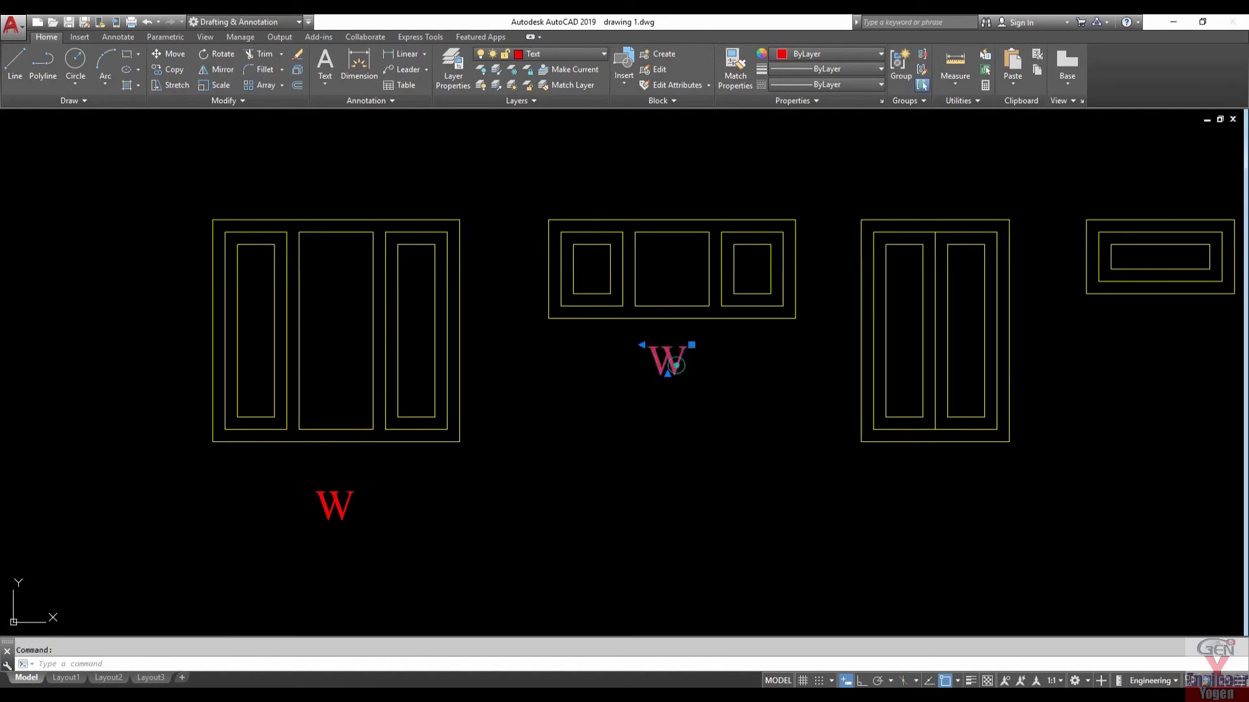
pyautogui.write('2')
pyautogui.click(692, 390)
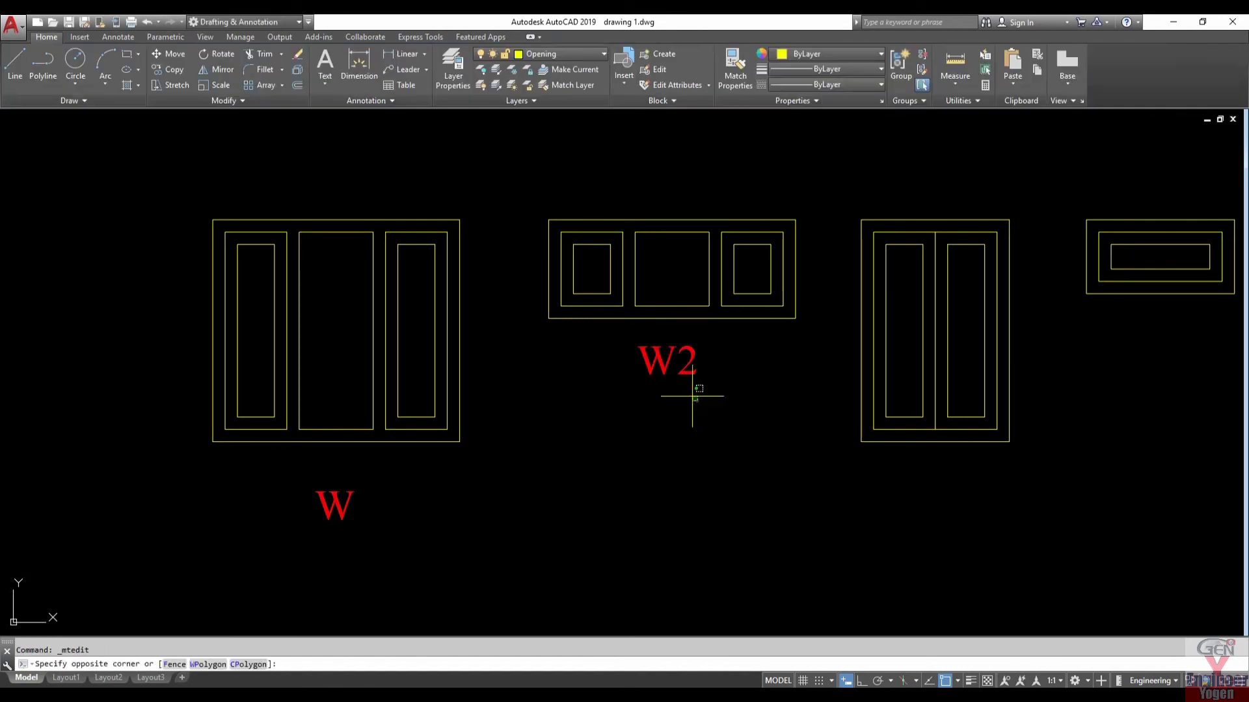
# Step: Copy the W2 label under the third window and edit it to W1
pyautogui.write('co')
pyautogui.press('Return')
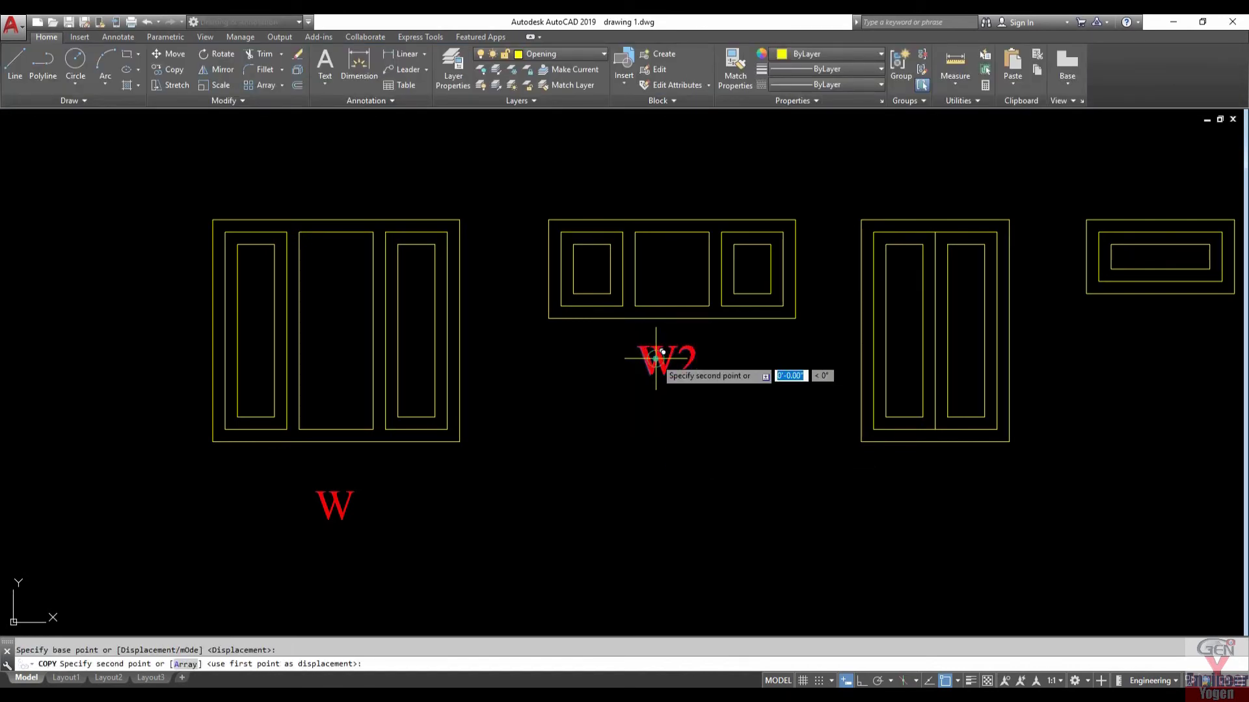
pyautogui.click(670, 366)
pyautogui.click(927, 482)
pyautogui.press('Escape')
pyautogui.moveTo(845, 474); pyautogui.dragTo(645, 396, button='middle')
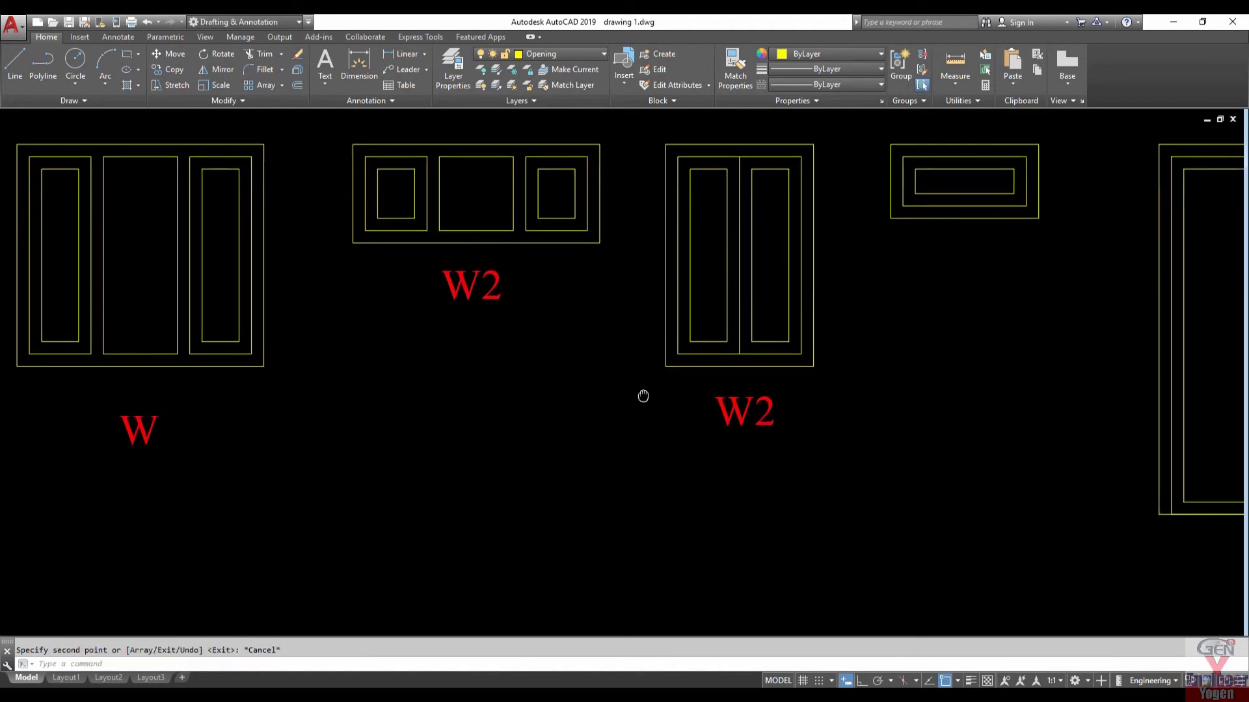
pyautogui.click(732, 412)
pyautogui.doubleClick(734, 411)
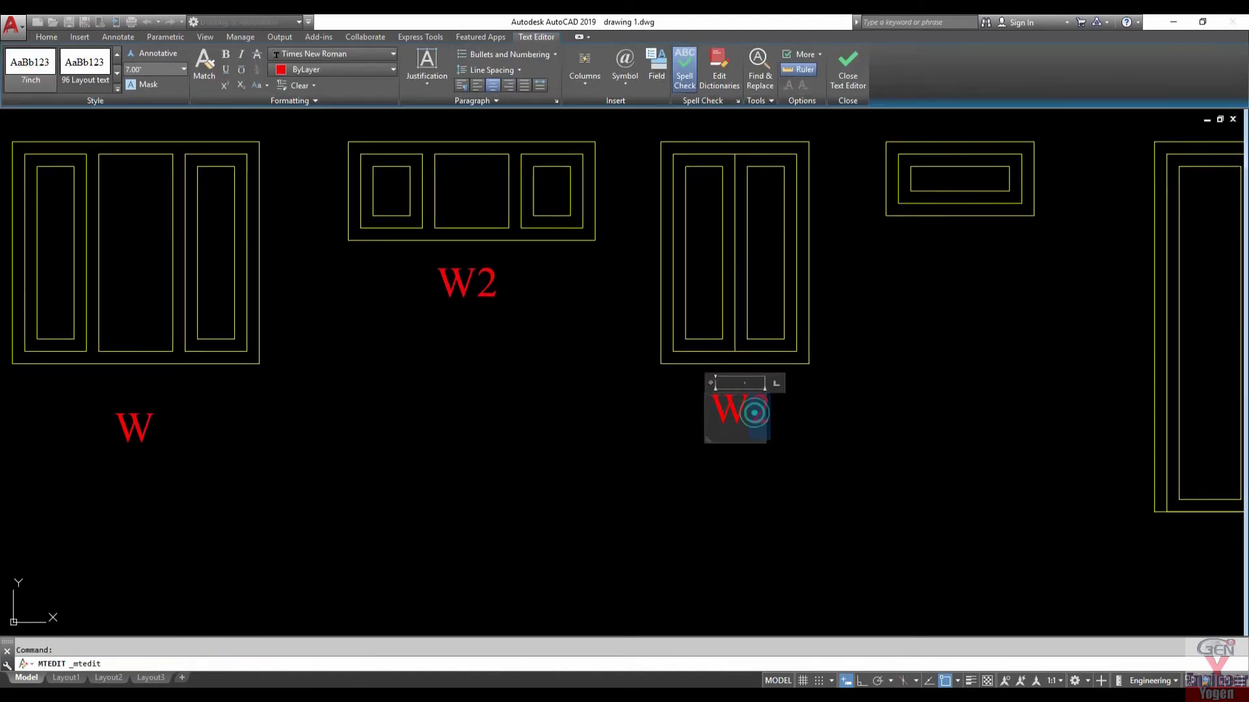
pyautogui.write('1')
pyautogui.click(805, 441)
# Step: Copy the W1 label under the small ventilator and edit it to V
pyautogui.moveTo(806, 441); pyautogui.dragTo(563, 515, button='middle')
pyautogui.click(559, 513)
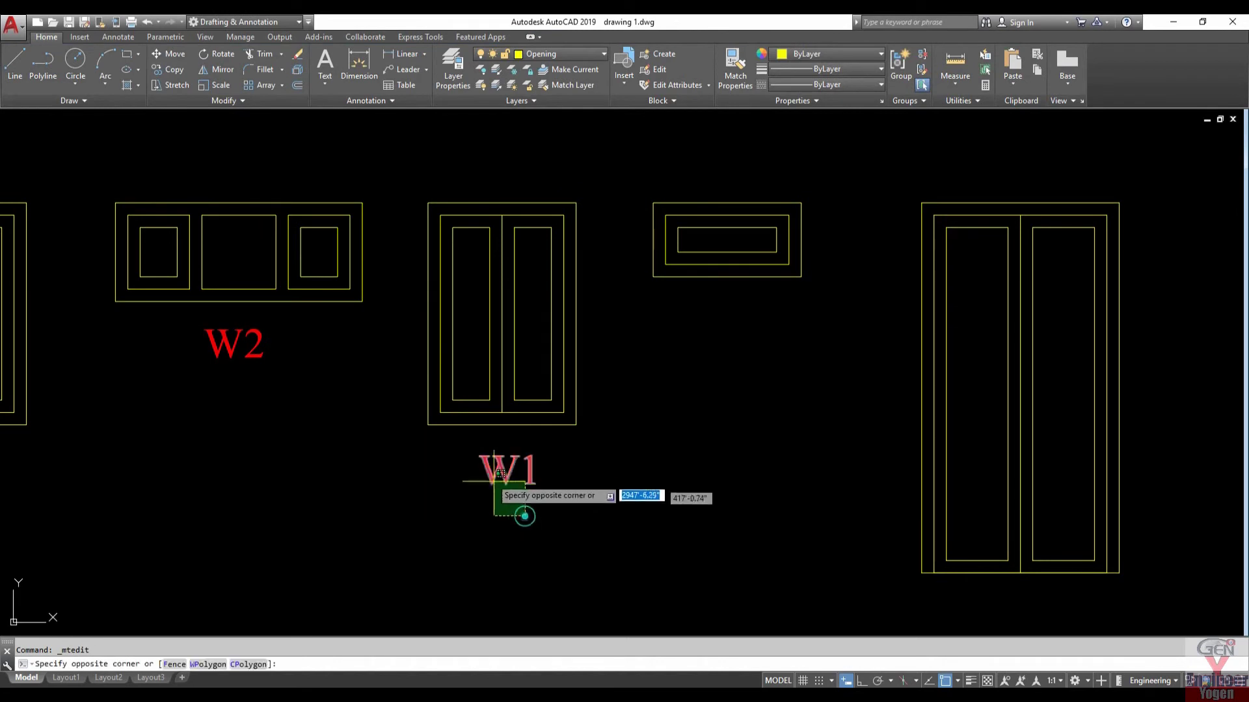
pyautogui.write('o')
pyautogui.press('Return')
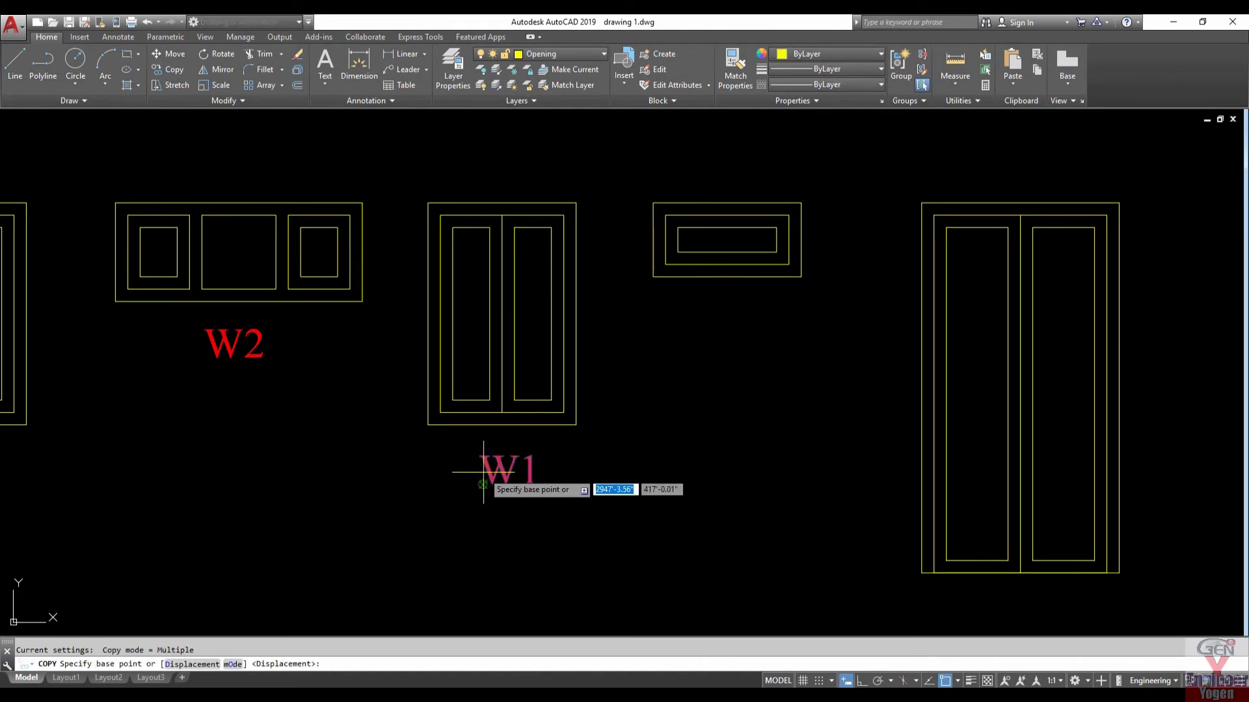
pyautogui.click(484, 480)
pyautogui.click(725, 311)
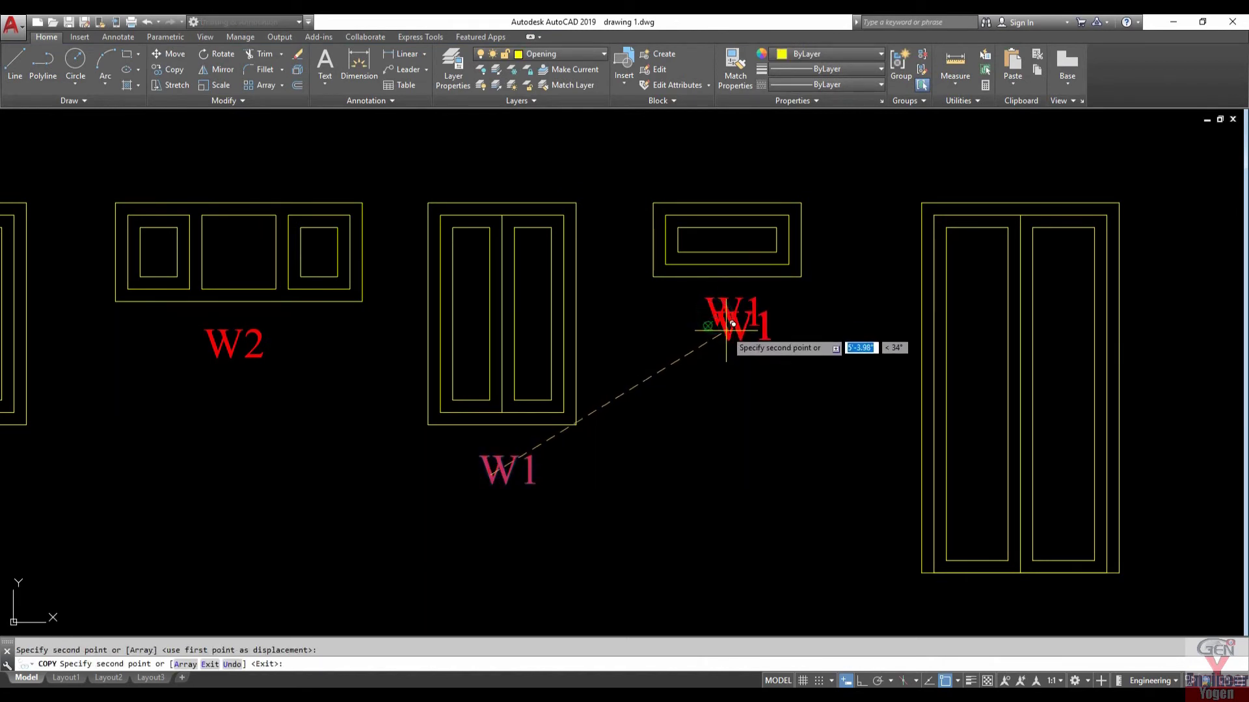
pyautogui.press('Escape')
pyautogui.doubleClick(727, 317)
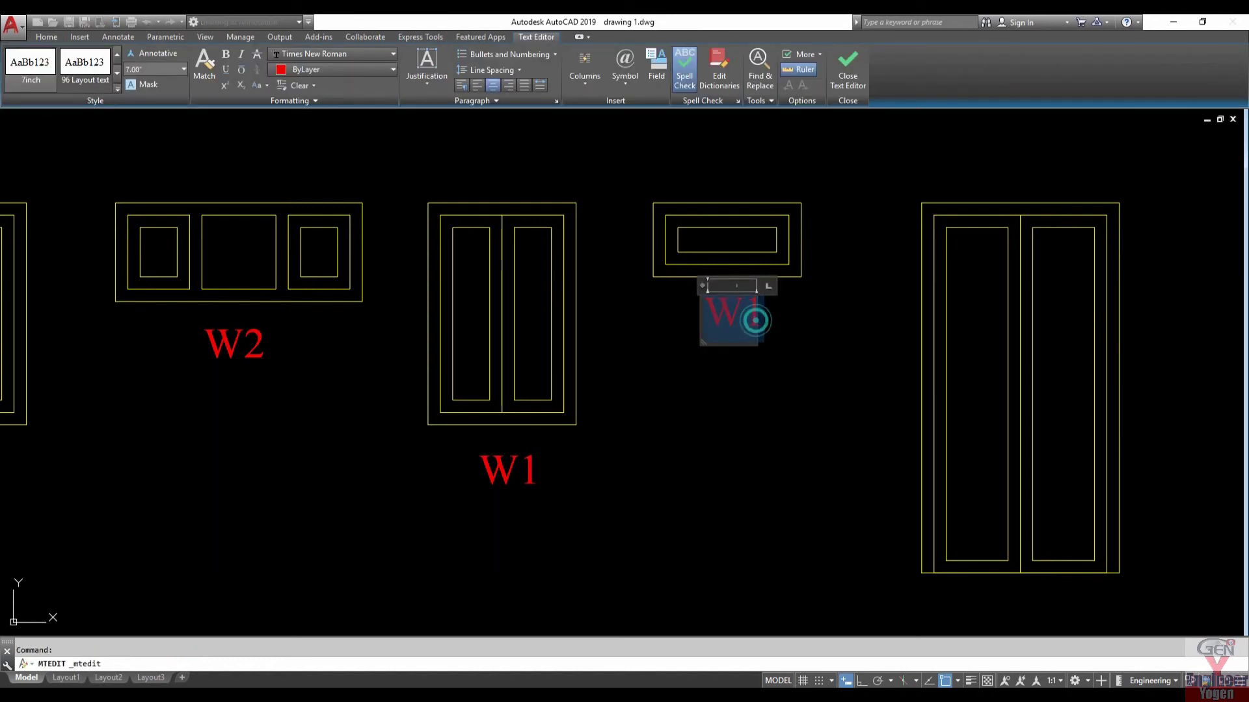
pyautogui.write('V')
pyautogui.click(650, 352)
pyautogui.click(768, 355)
# Step: Copy the V label under the double door and edit it to MD
pyautogui.click(709, 316)
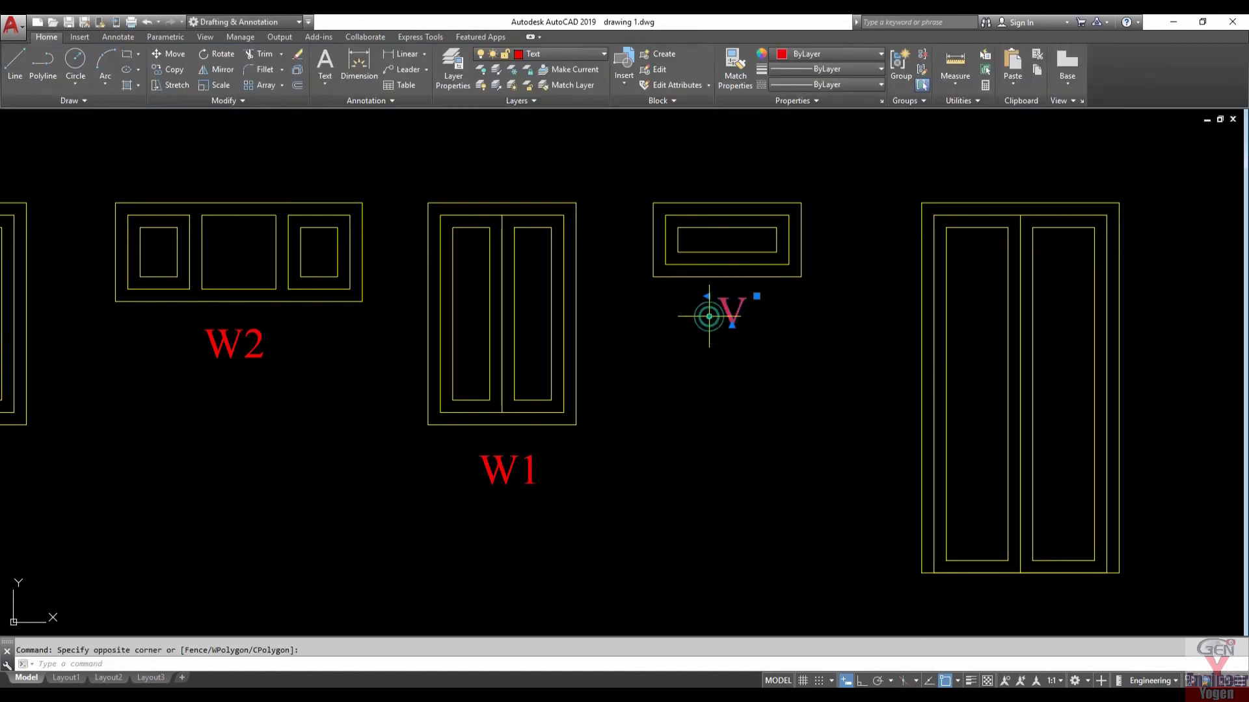
pyautogui.write('CO')
pyautogui.press('Return')
pyautogui.click(715, 319)
pyautogui.scroll(-3, 748, 357)
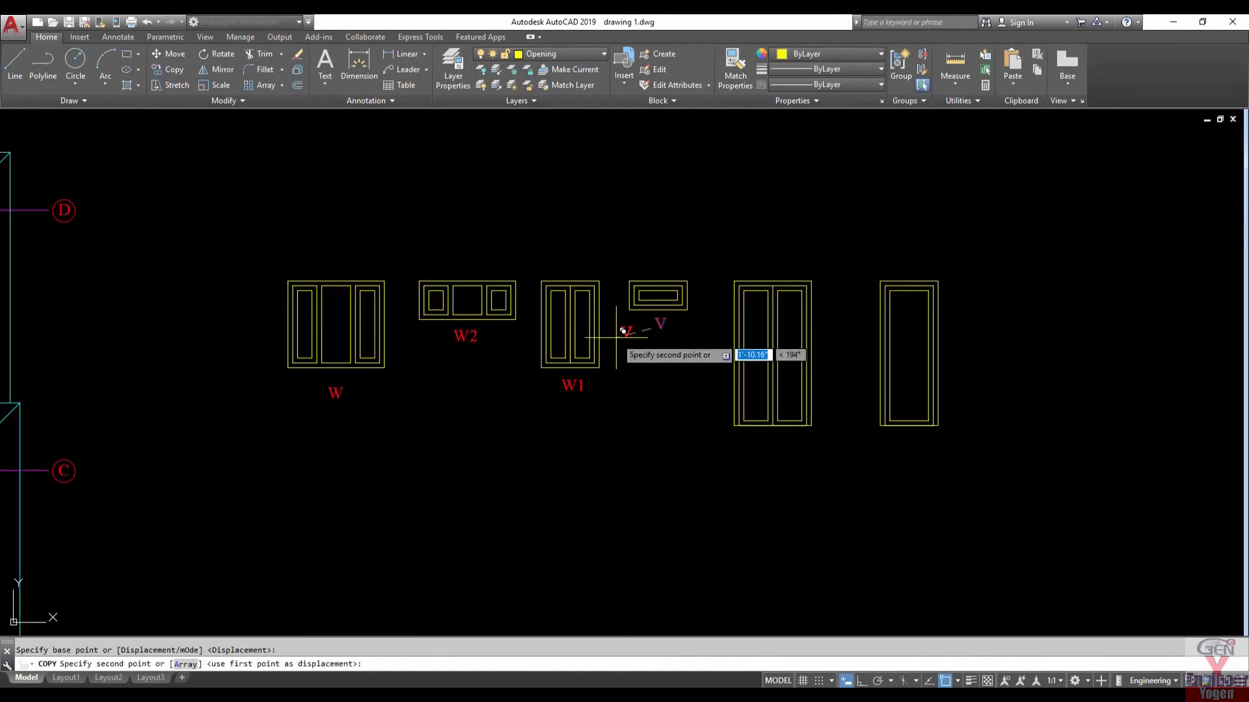
pyautogui.scroll(5, 748, 403)
pyautogui.click(726, 362)
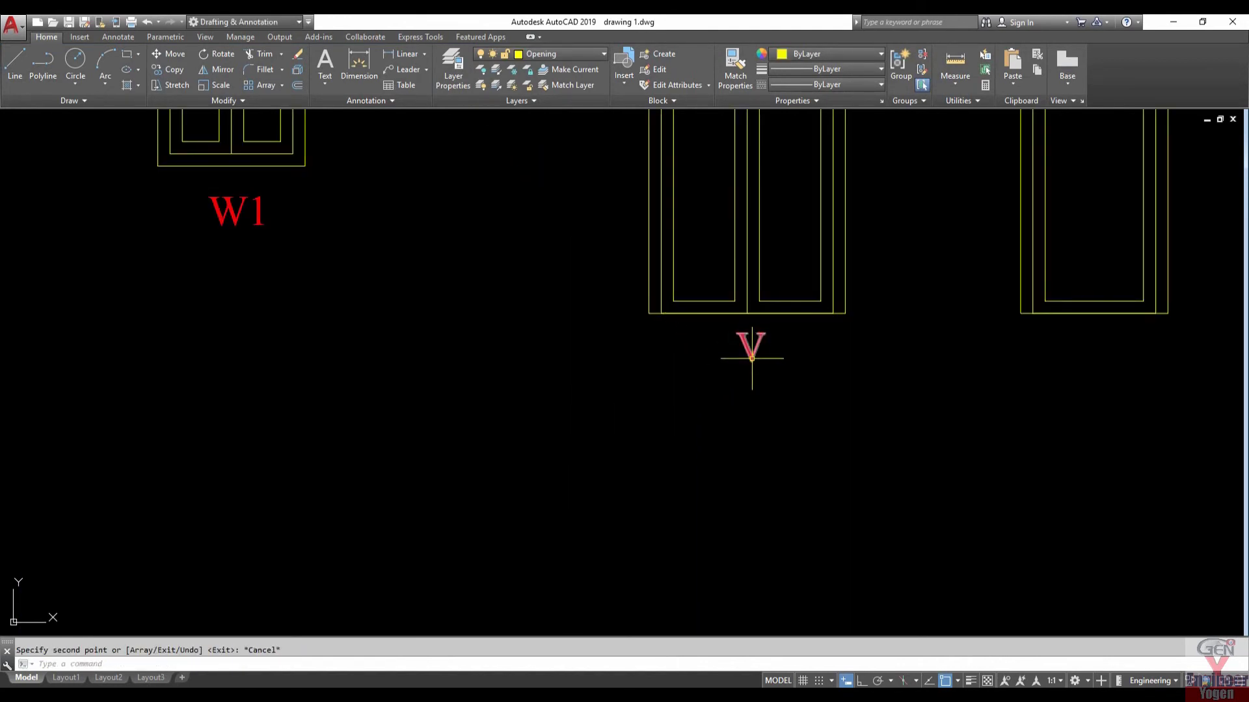
pyautogui.press('Escape')
pyautogui.doubleClick(754, 348)
pyautogui.write('M')
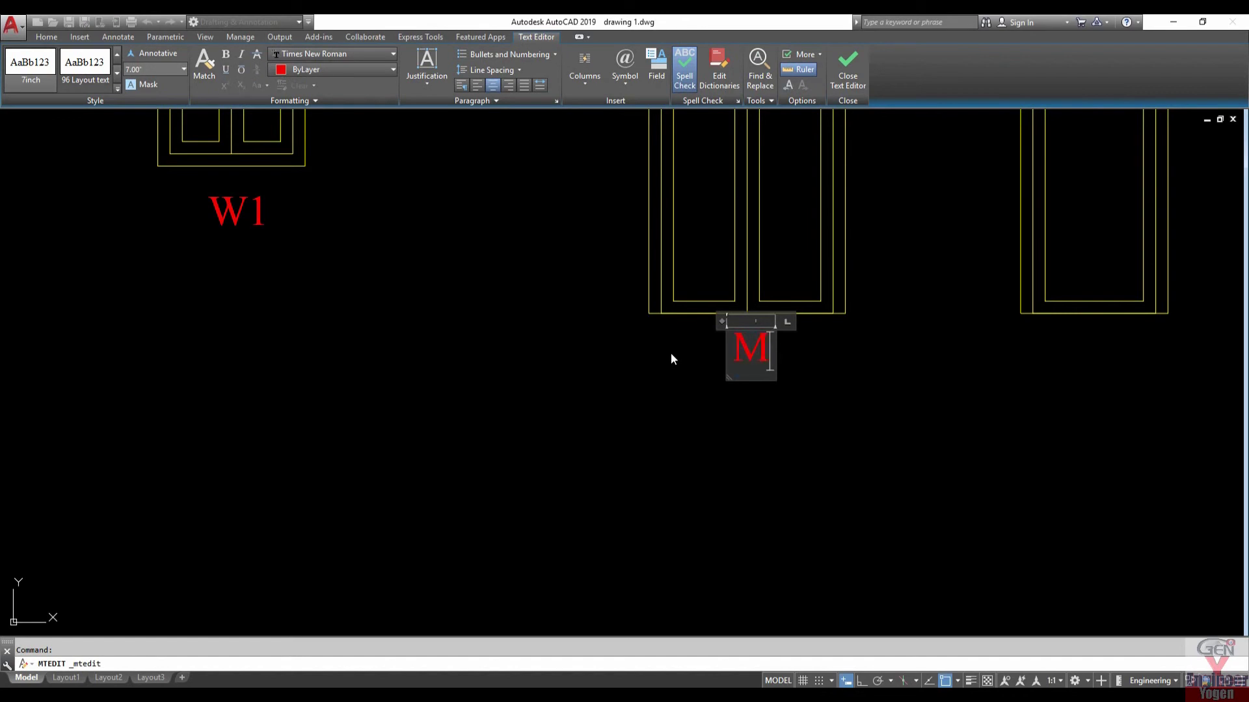
pyautogui.write('D')
pyautogui.click(744, 385)
pyautogui.scroll(-5, 799, 409)
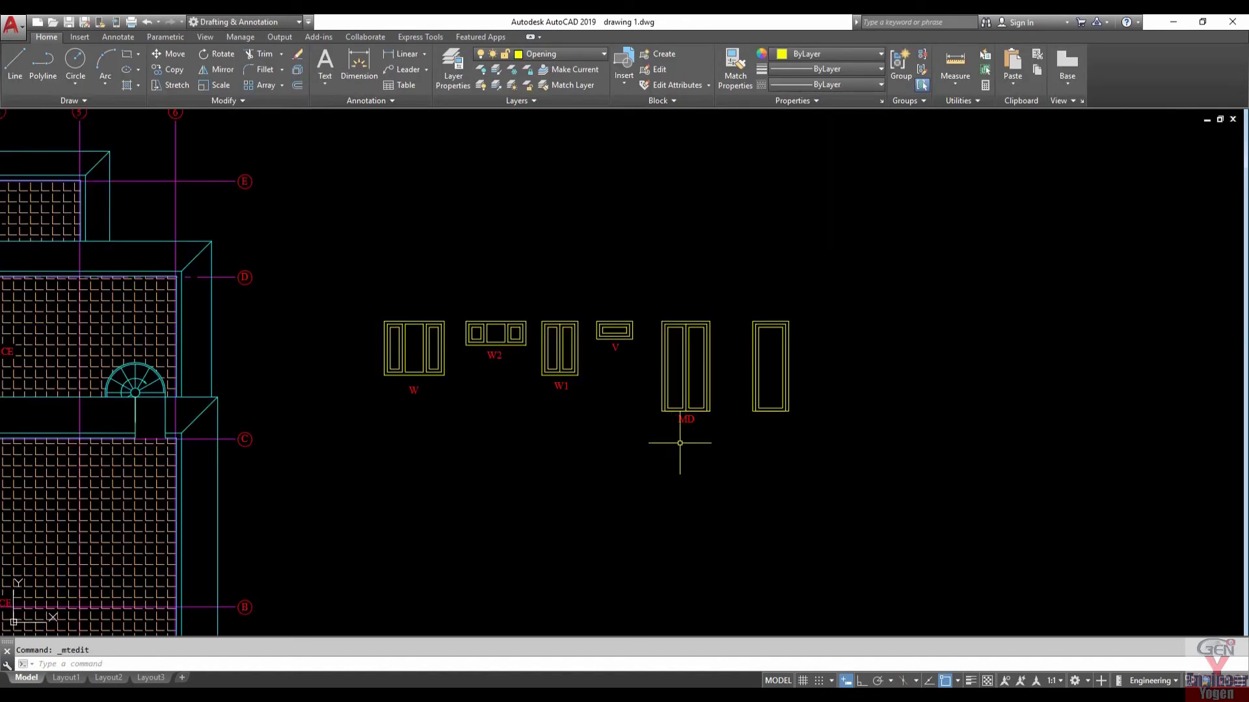
pyautogui.scroll(4, 679, 435)
# Step: Copy the MD label under the single door and edit it to D
pyautogui.click(686, 418)
pyautogui.write('CO')
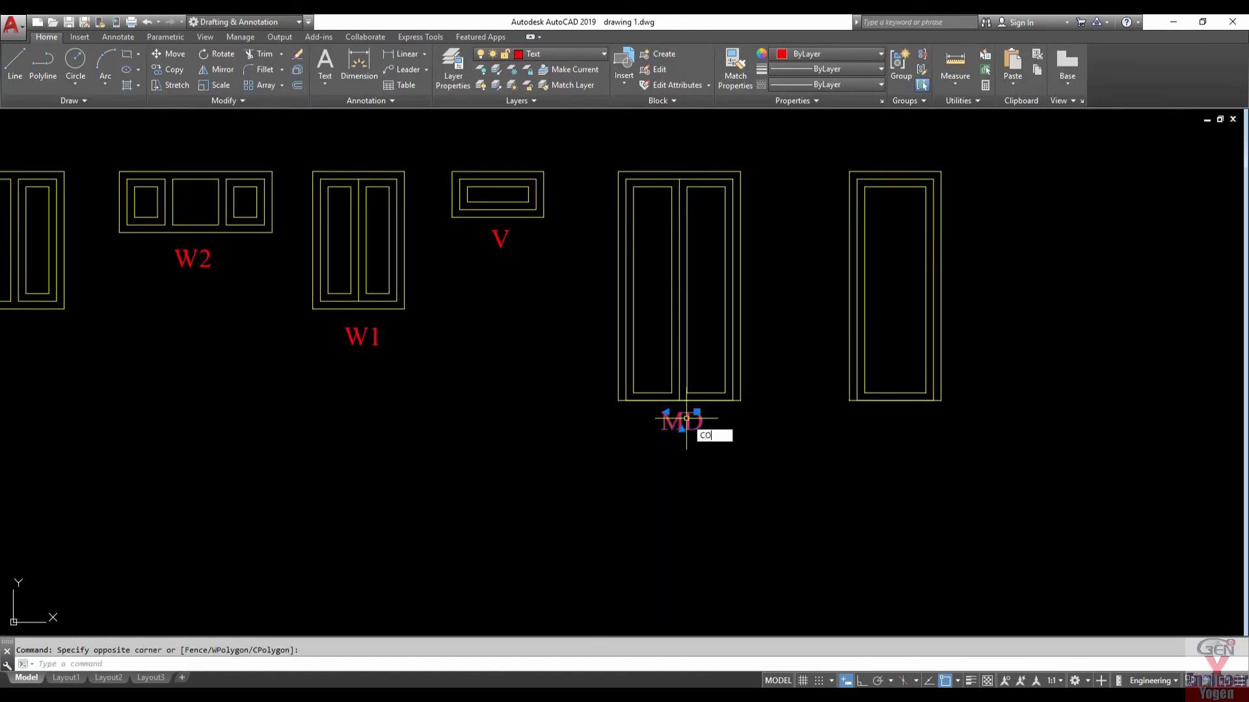
pyautogui.press('Return')
pyautogui.click(687, 418)
pyautogui.click(894, 428)
pyautogui.press('Escape')
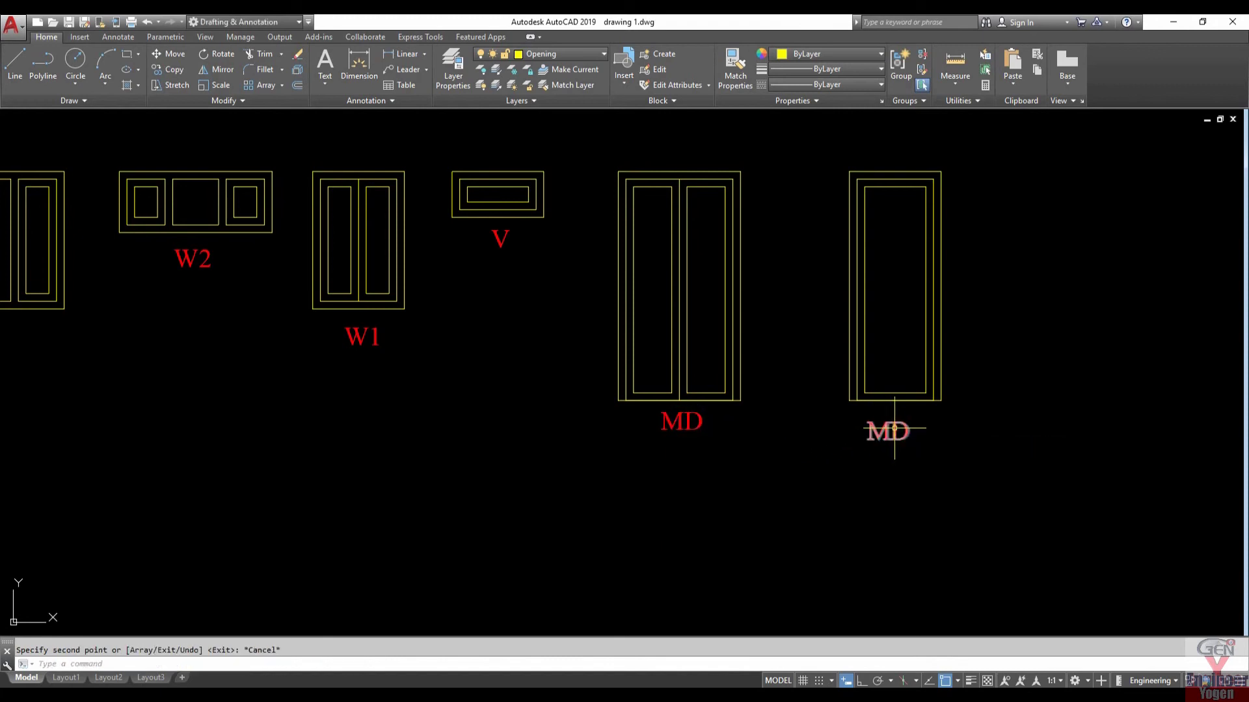
pyautogui.doubleClick(894, 428)
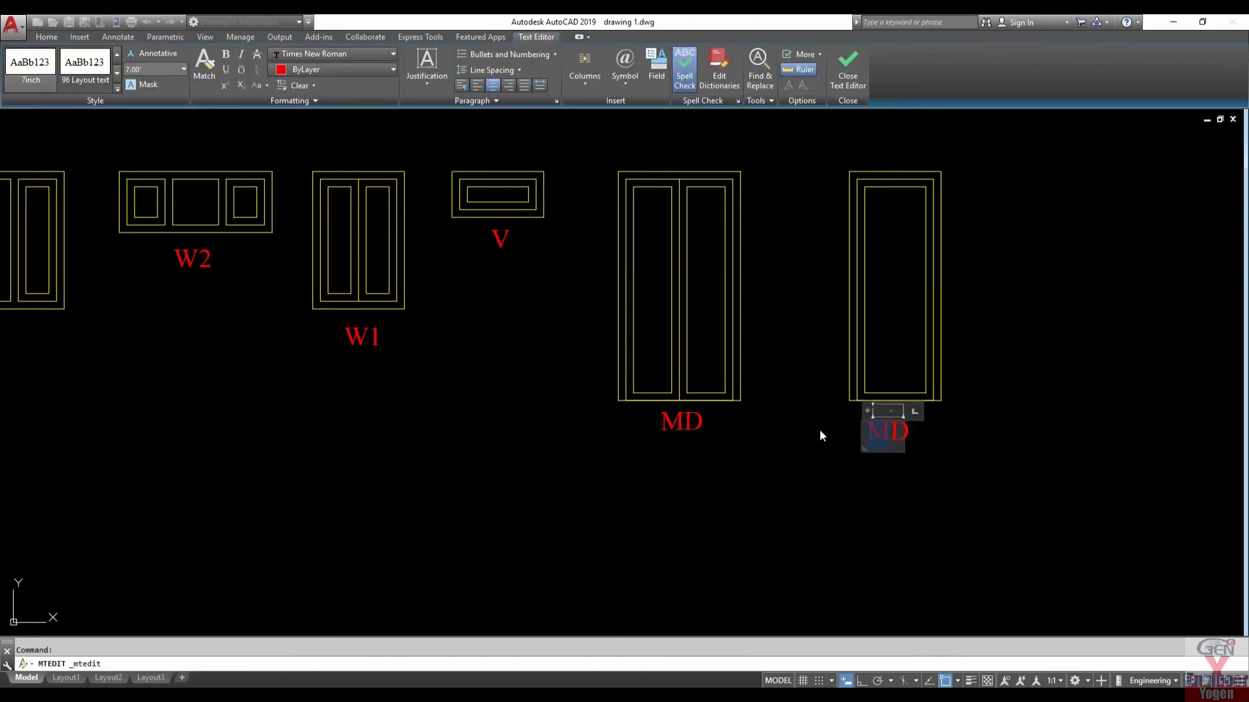
pyautogui.click(845, 455)
pyautogui.scroll(-5, 846, 479)
pyautogui.scroll(2, 781, 483)
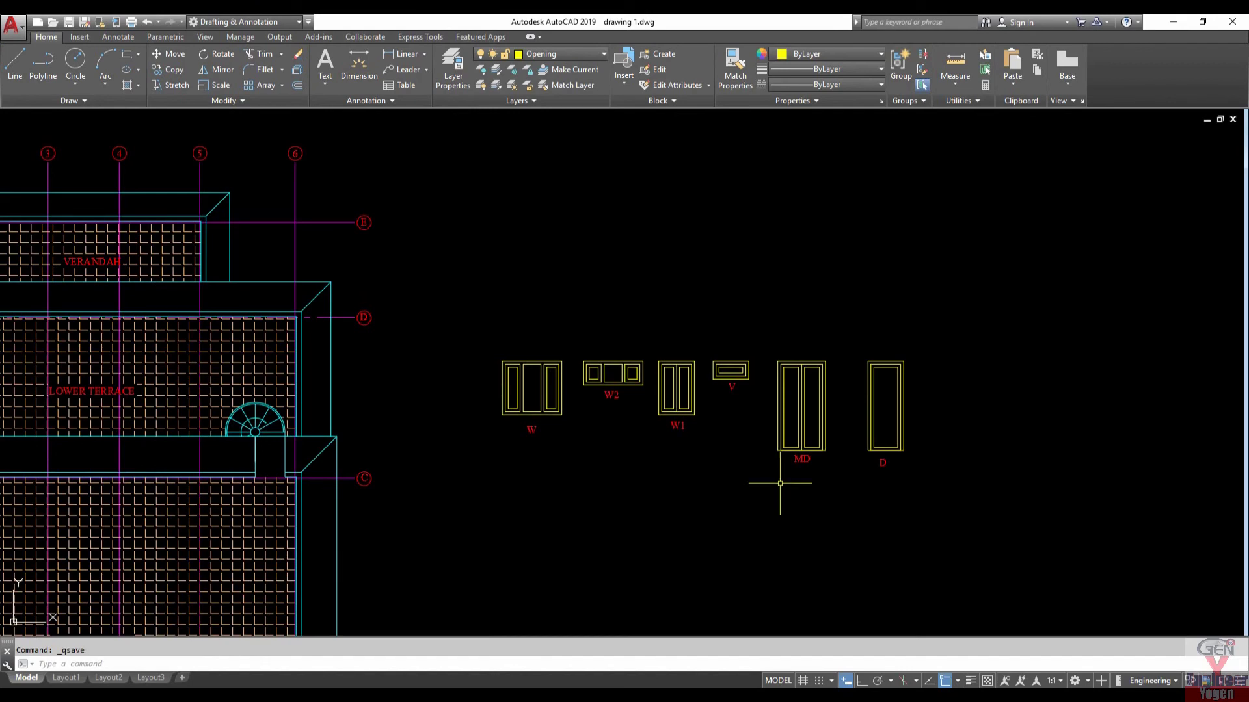
# Step: Draw a rectangle enclosing the four floor plans and six labelled elevations, then save
pyautogui.scroll(-6, 795, 373)
pyautogui.scroll(-2, 792, 387)
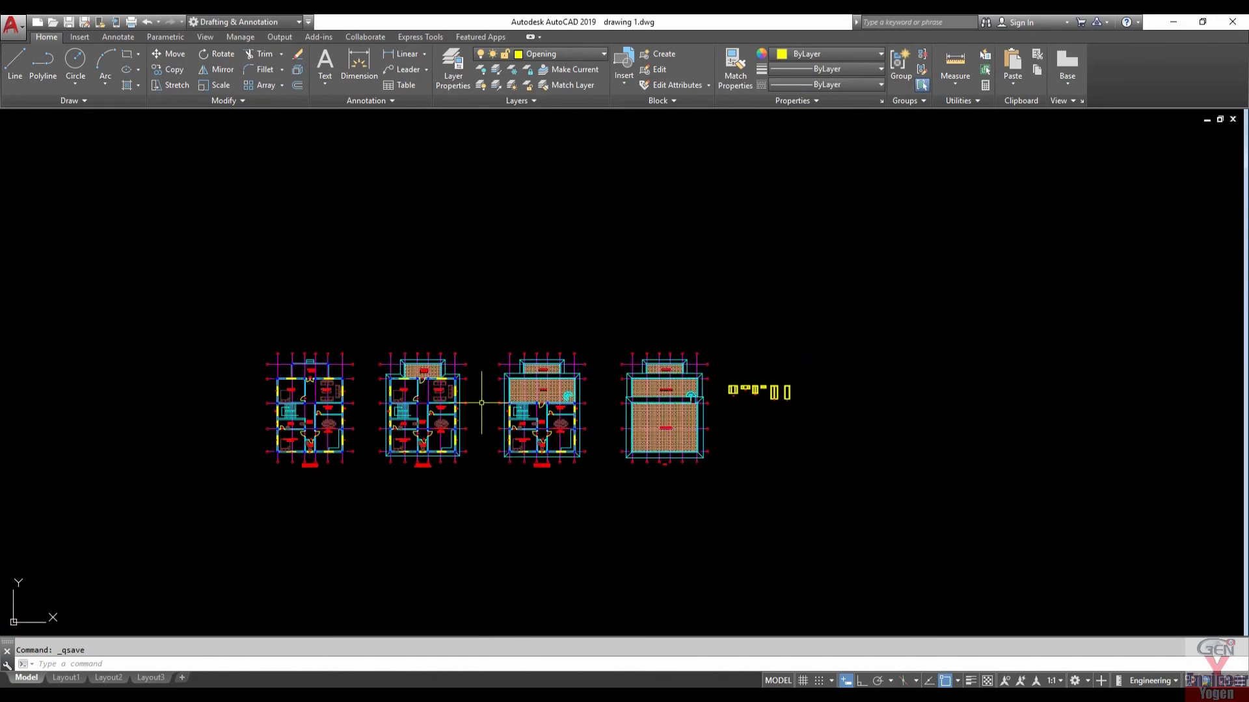
pyautogui.scroll(4, 790, 401)
pyautogui.scroll(4, 743, 392)
pyautogui.scroll(-5, 744, 393)
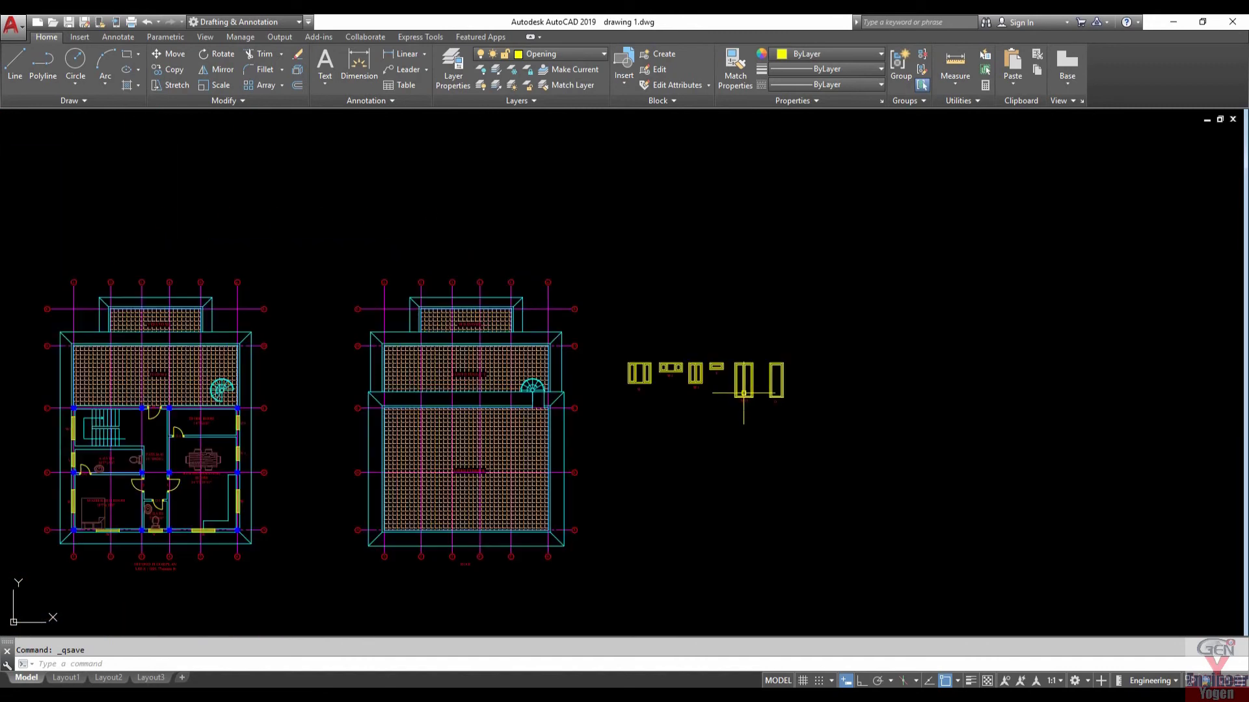
pyautogui.scroll(-2, 743, 393)
pyautogui.write('REC')
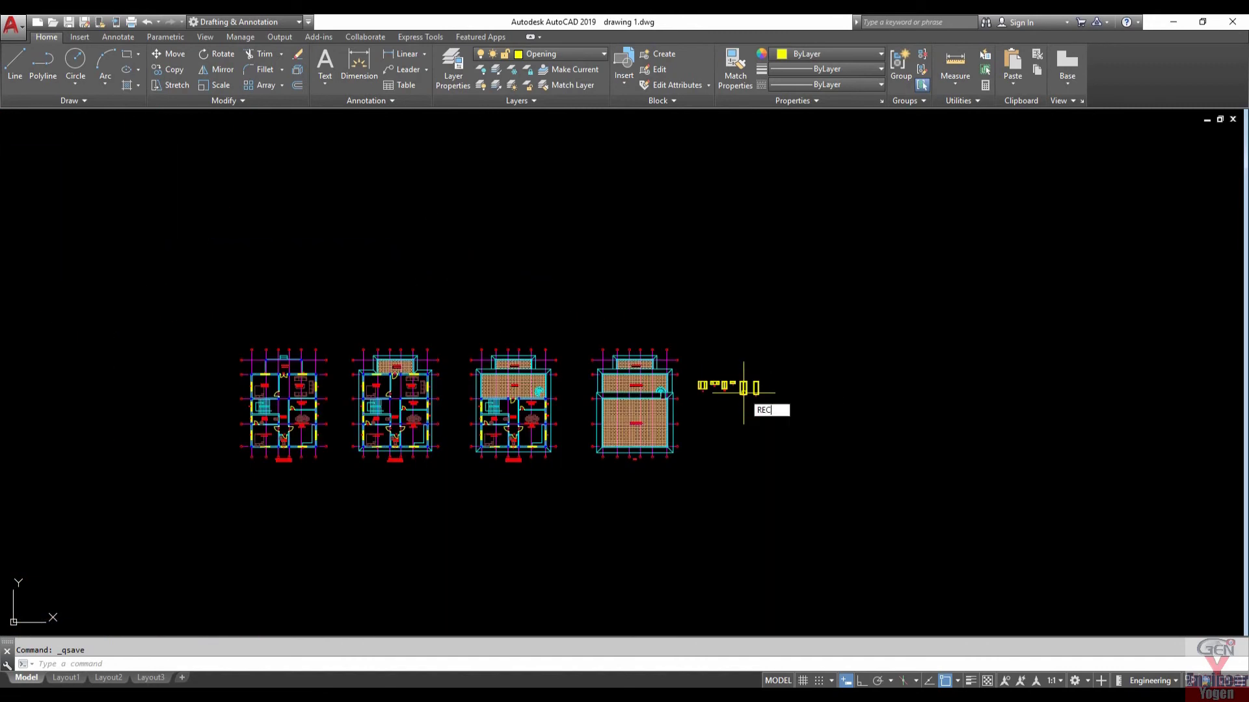
pyautogui.press('Return')
pyautogui.click(211, 315)
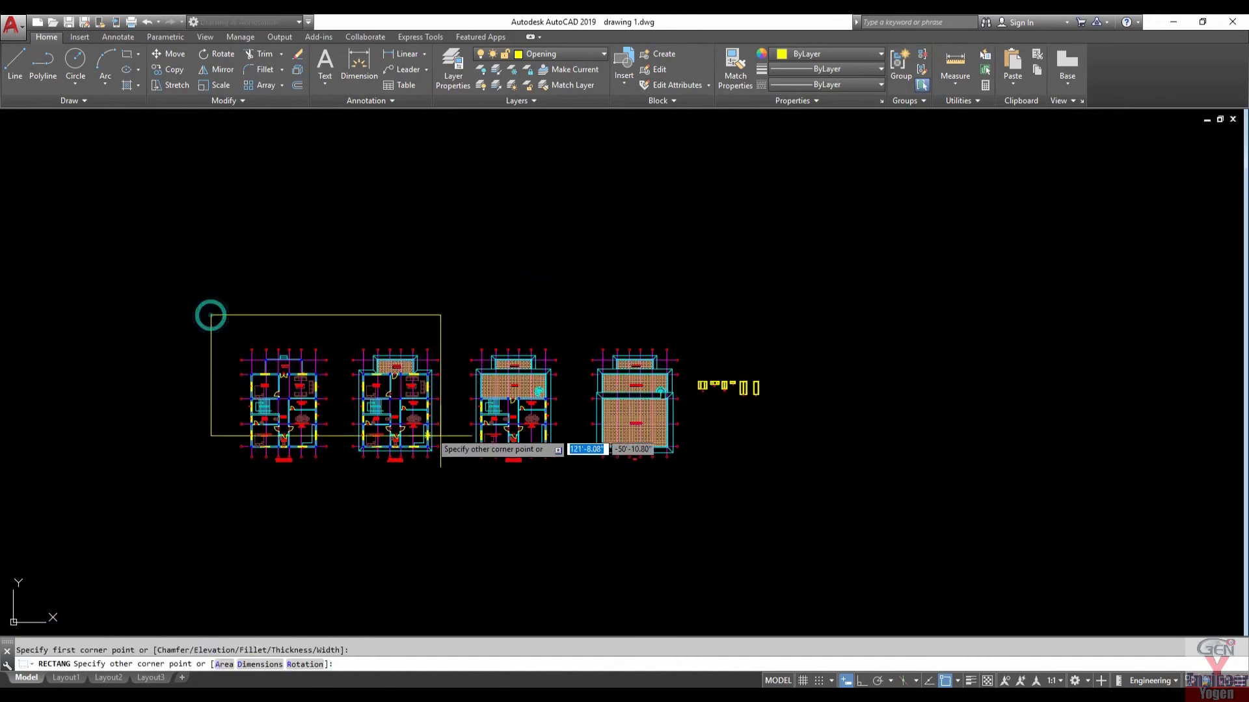
pyautogui.click(782, 485)
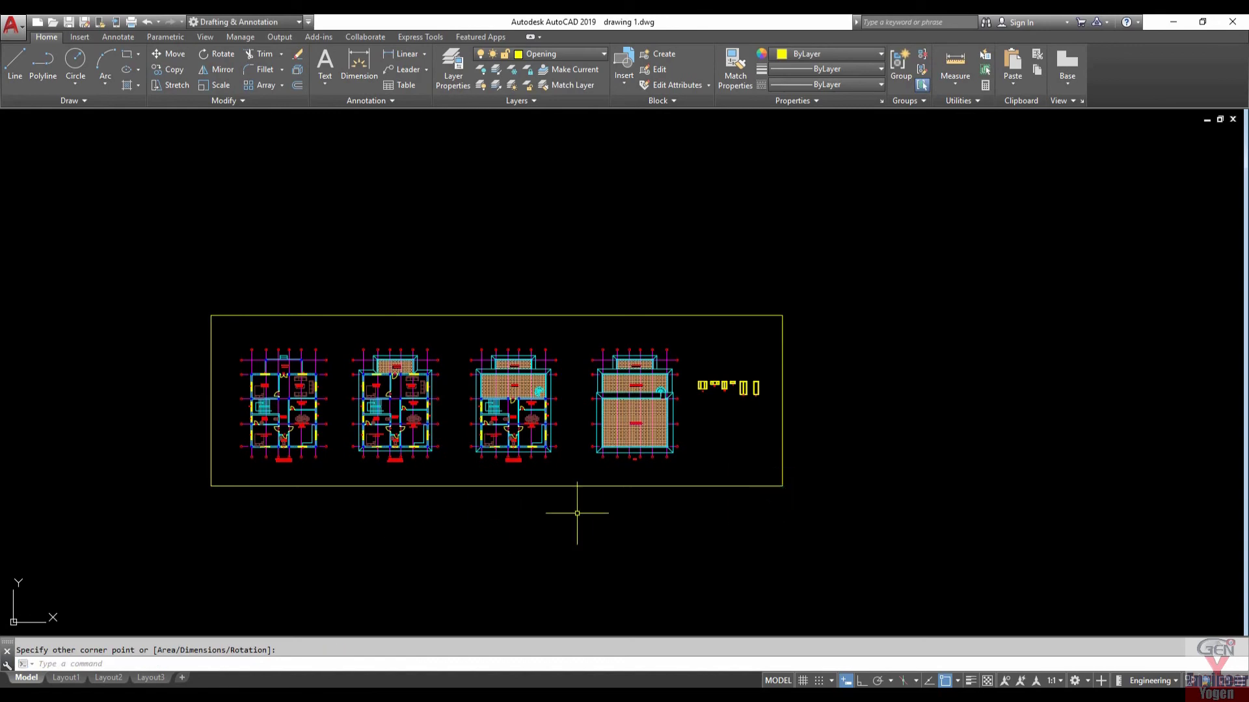
pyautogui.moveTo(781, 455); pyautogui.dragTo(686, 435, button='middle')
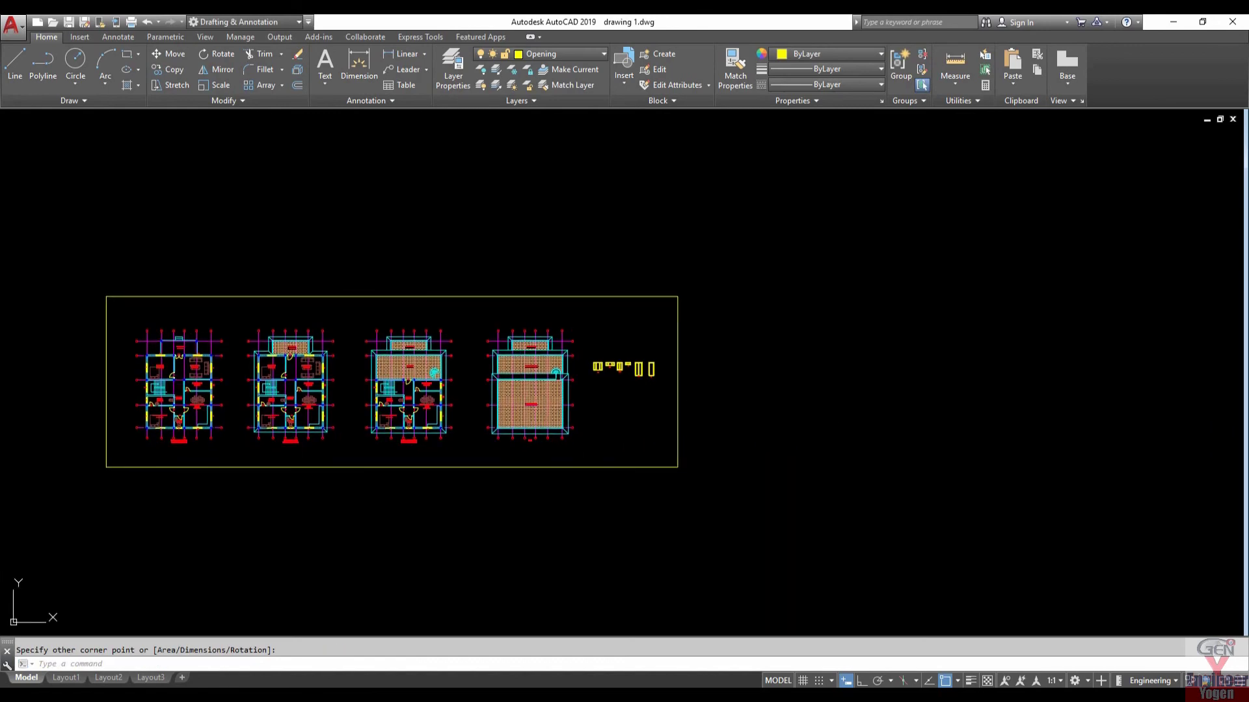
pyautogui.hotkey('ctrl', 's')
pyautogui.scroll(4, 605, 429)
pyautogui.scroll(4, 646, 337)
pyautogui.scroll(2, 658, 321)
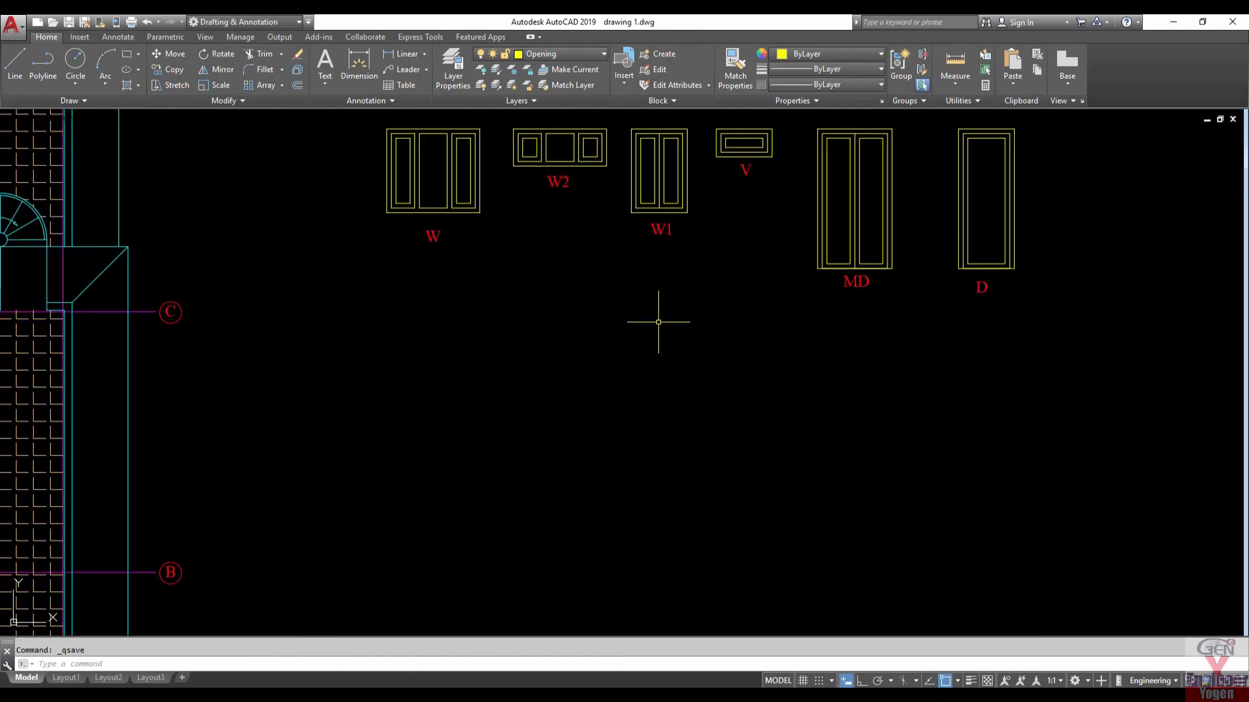
pyautogui.moveTo(658, 321); pyautogui.dragTo(570, 511, button='middle')
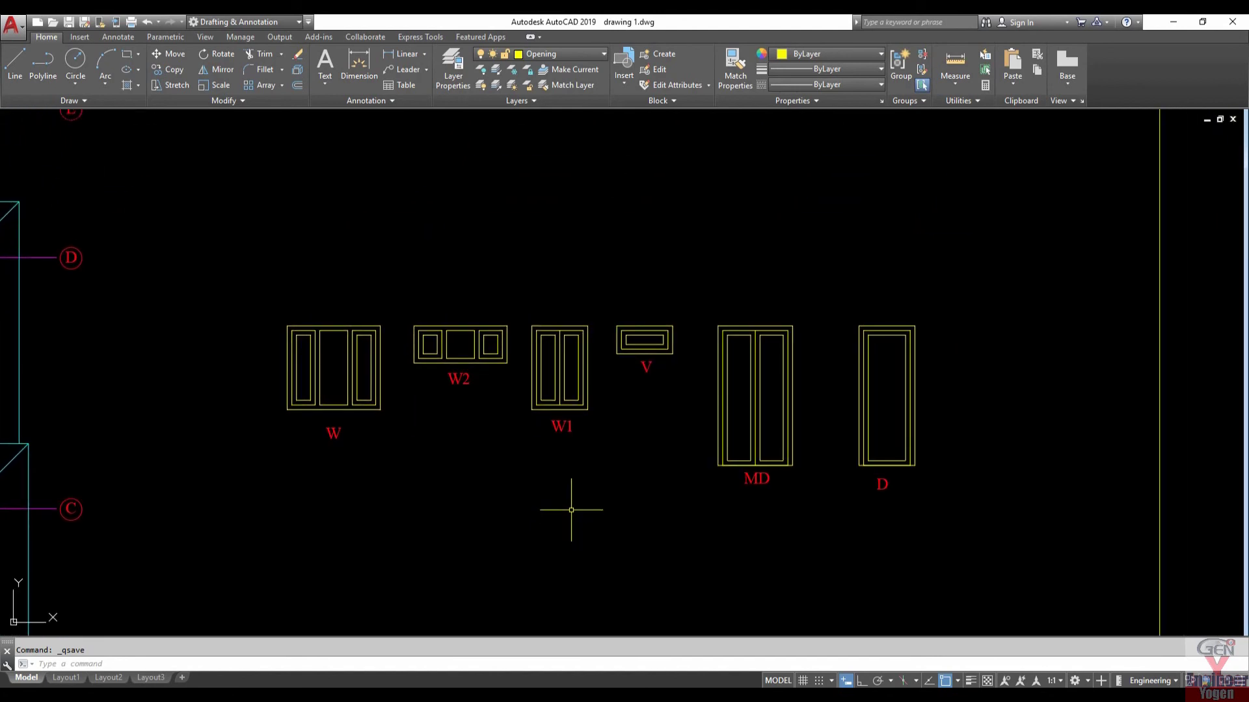
pyautogui.scroll(2, 571, 510)
pyautogui.moveTo(571, 510); pyautogui.dragTo(532, 569, button='middle')
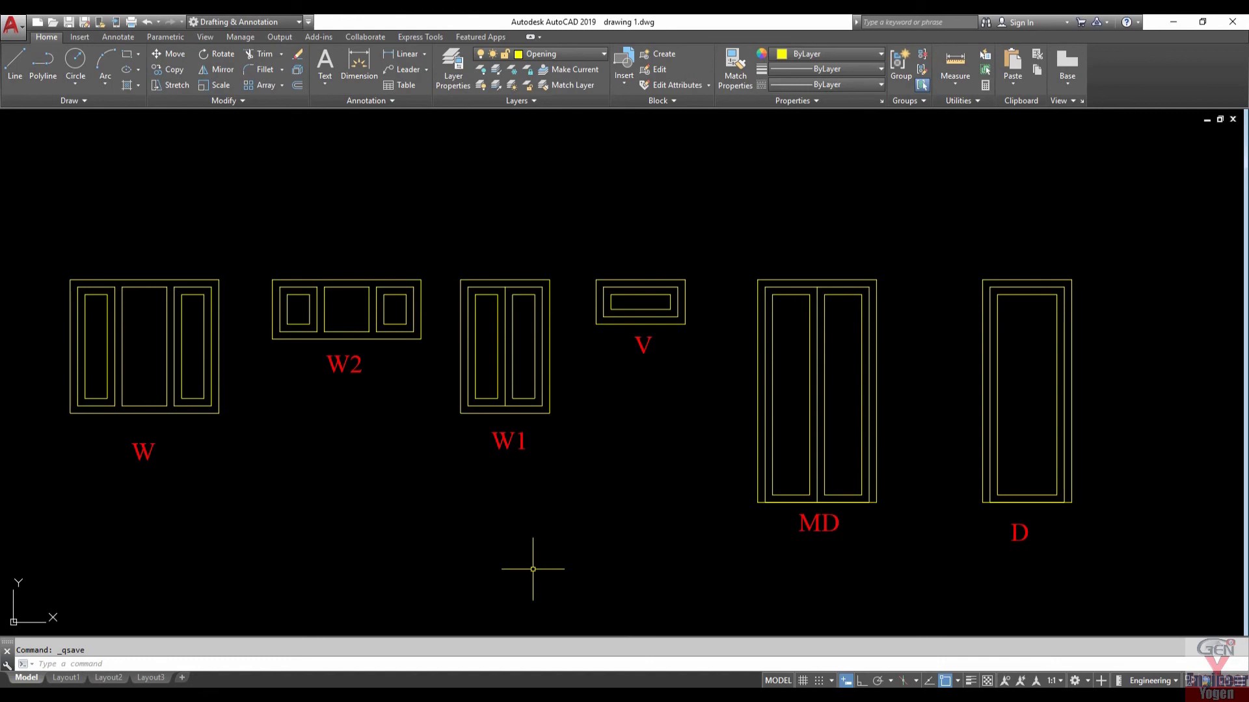